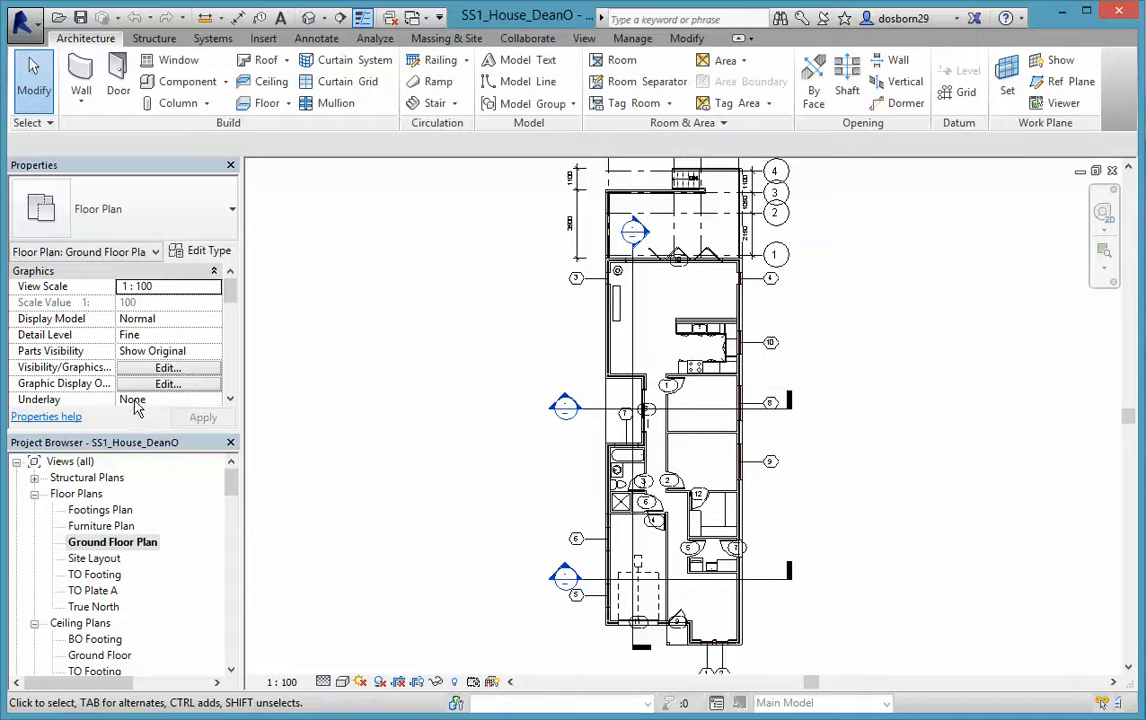
- Hide the Generic Models and Lighting Fixtures categories in the Ground Floor Plan view
left_click(166, 368)
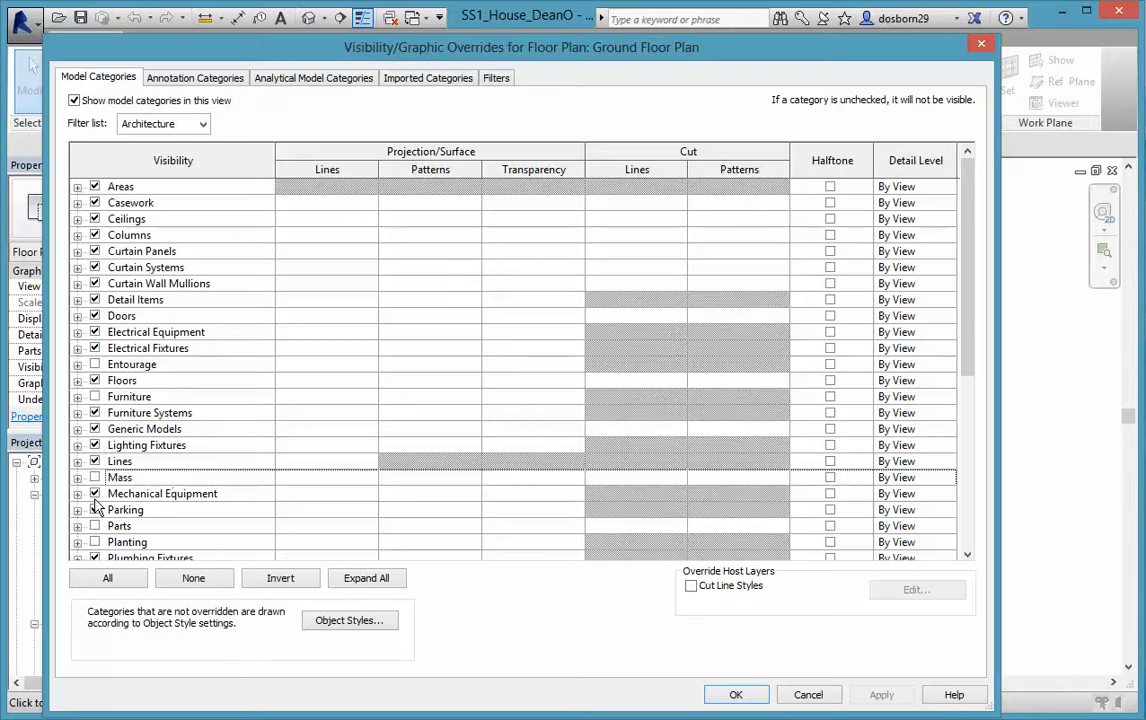
left_click(95, 432)
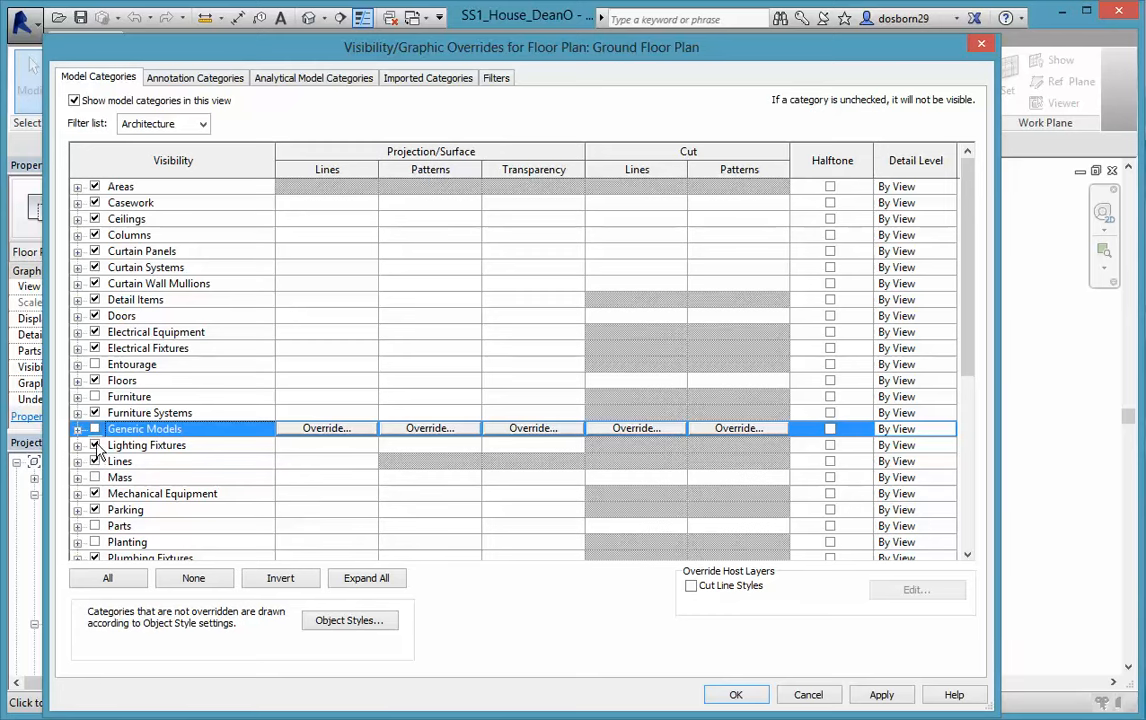
left_click(95, 445)
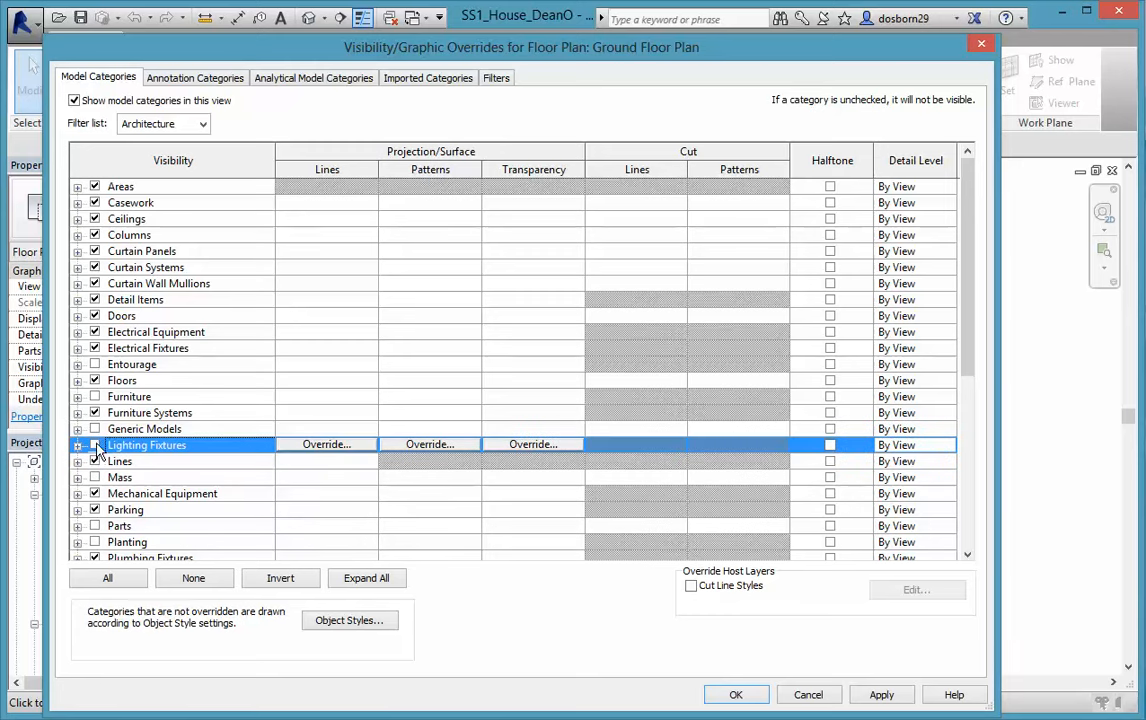
left_click(735, 695)
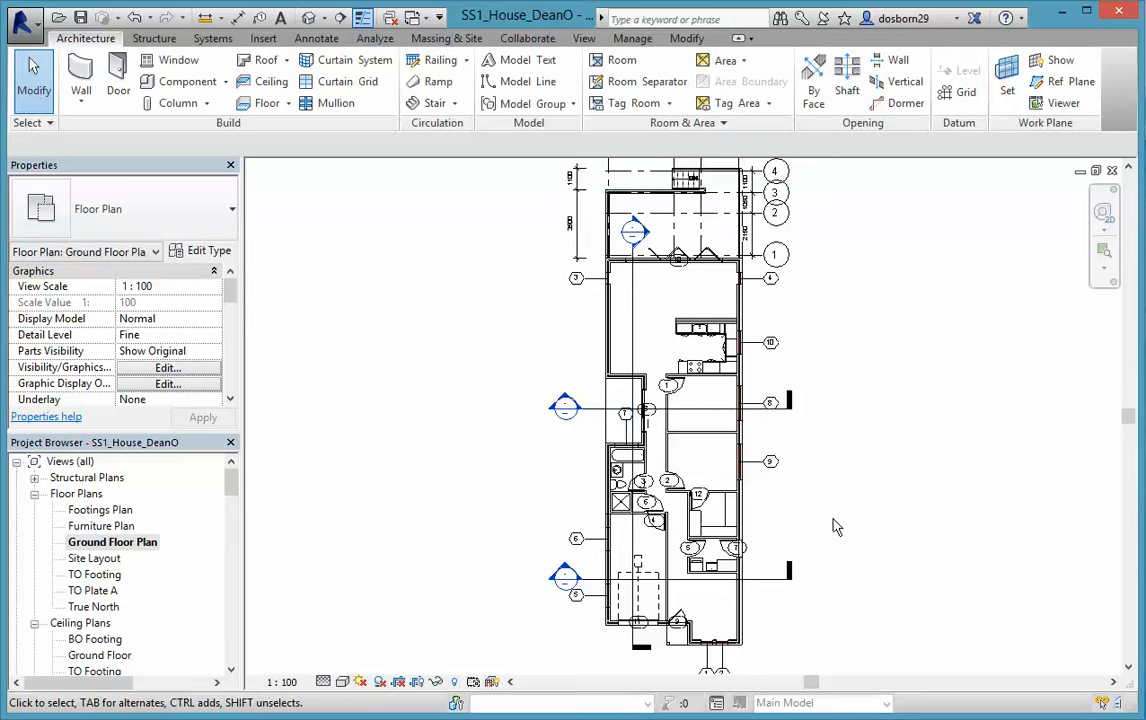
scroll(836, 528, "down", 1)
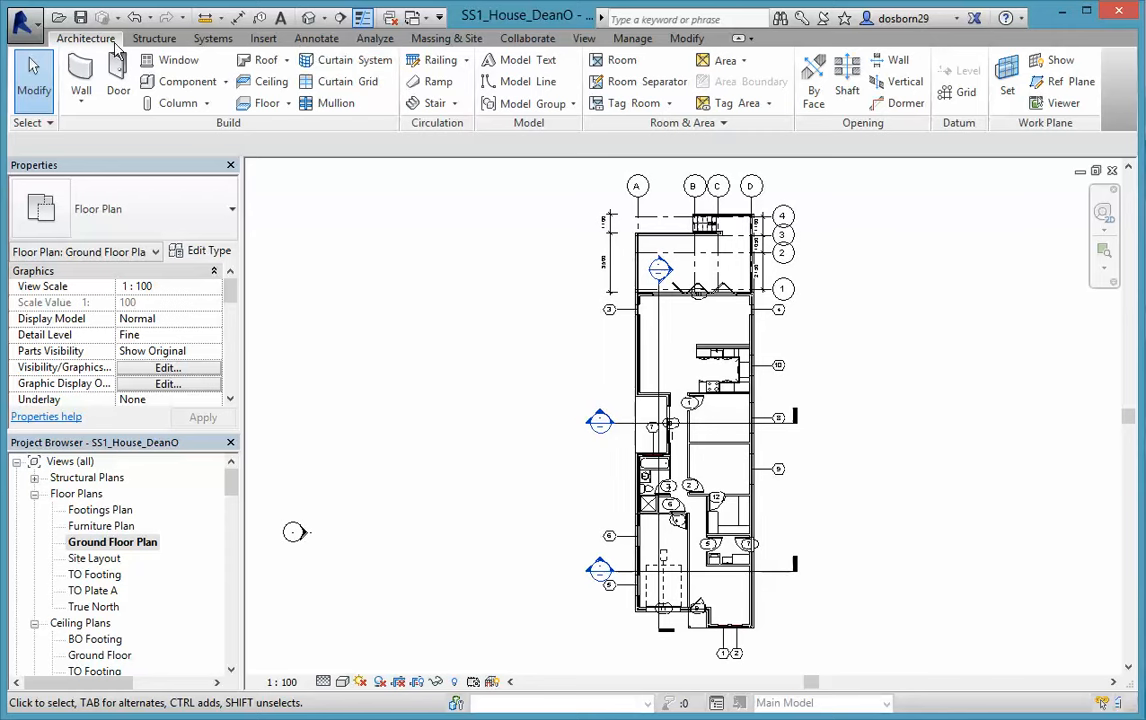
left_click(617, 62)
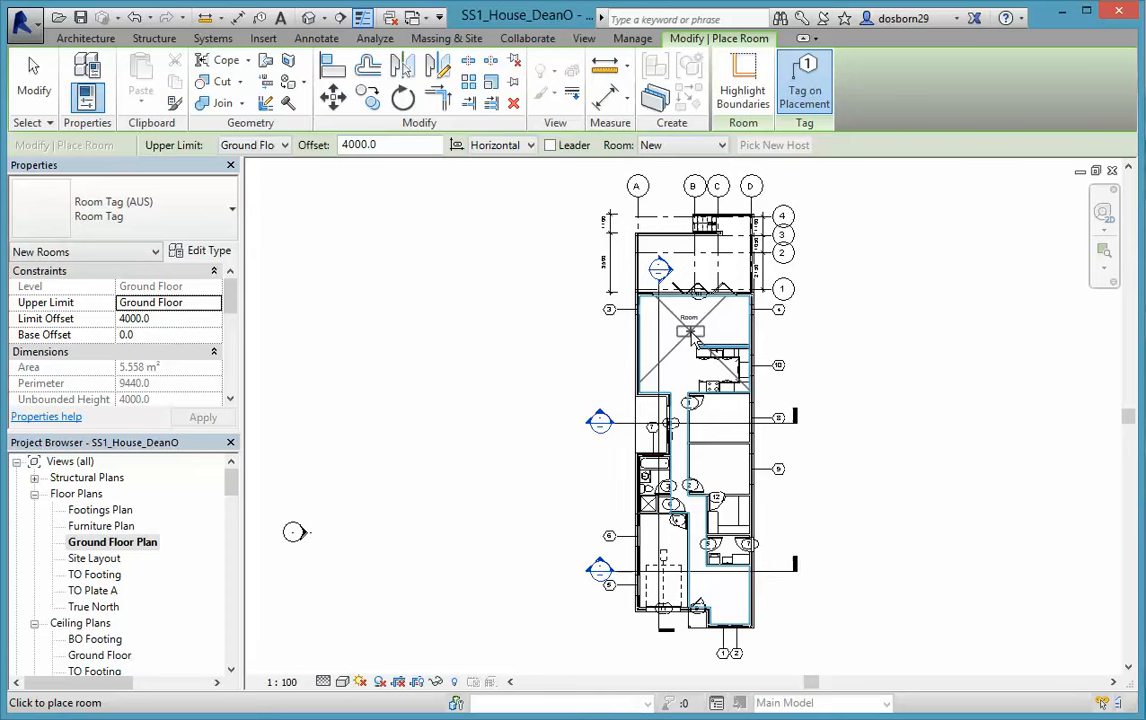
key("Escape")
key("Escape")
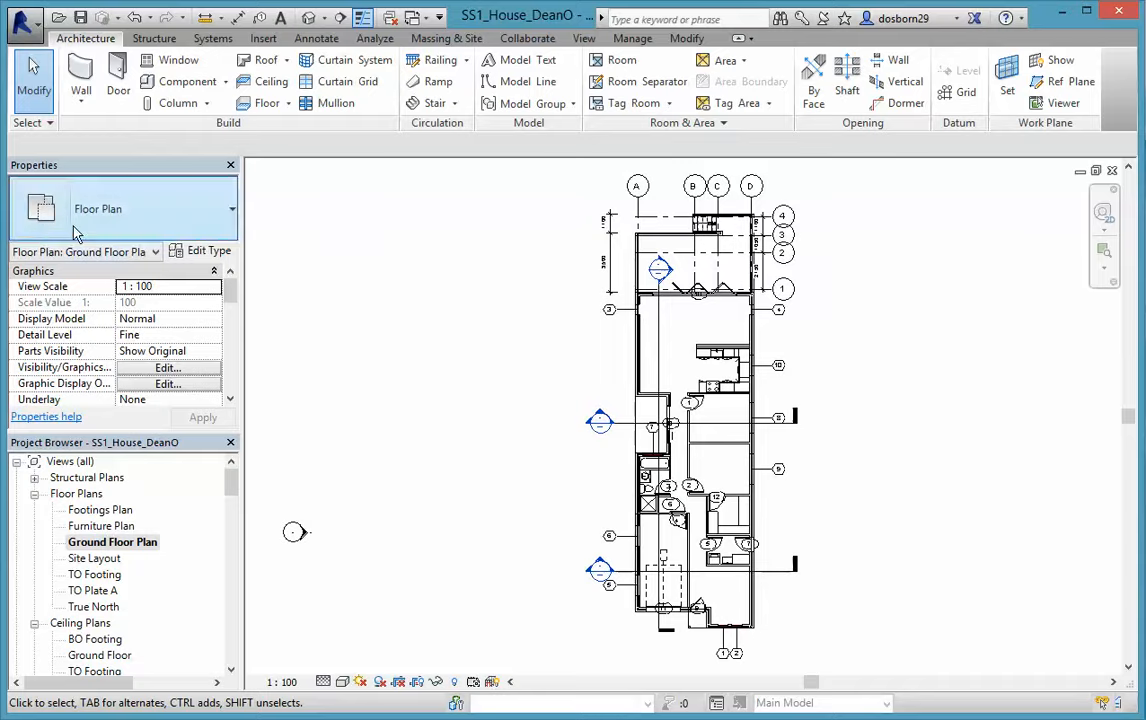
- Make the <Room Separation> line subcategory visible in the Ground Floor Plan view
left_click(167, 369)
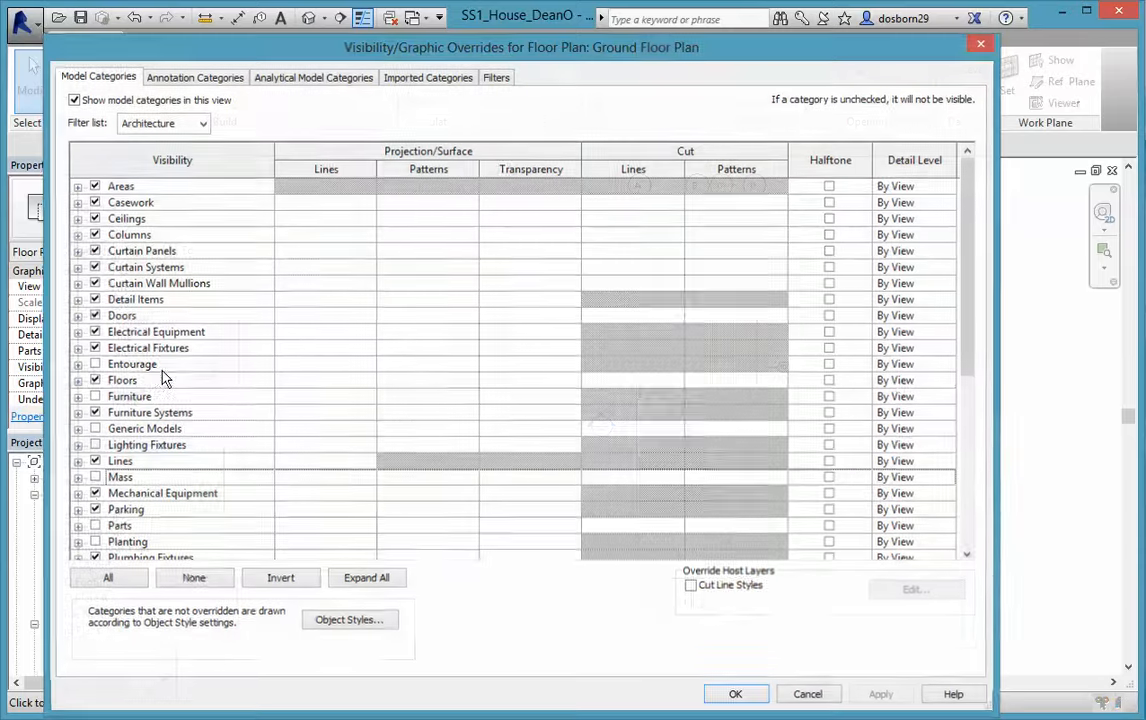
left_click(77, 462)
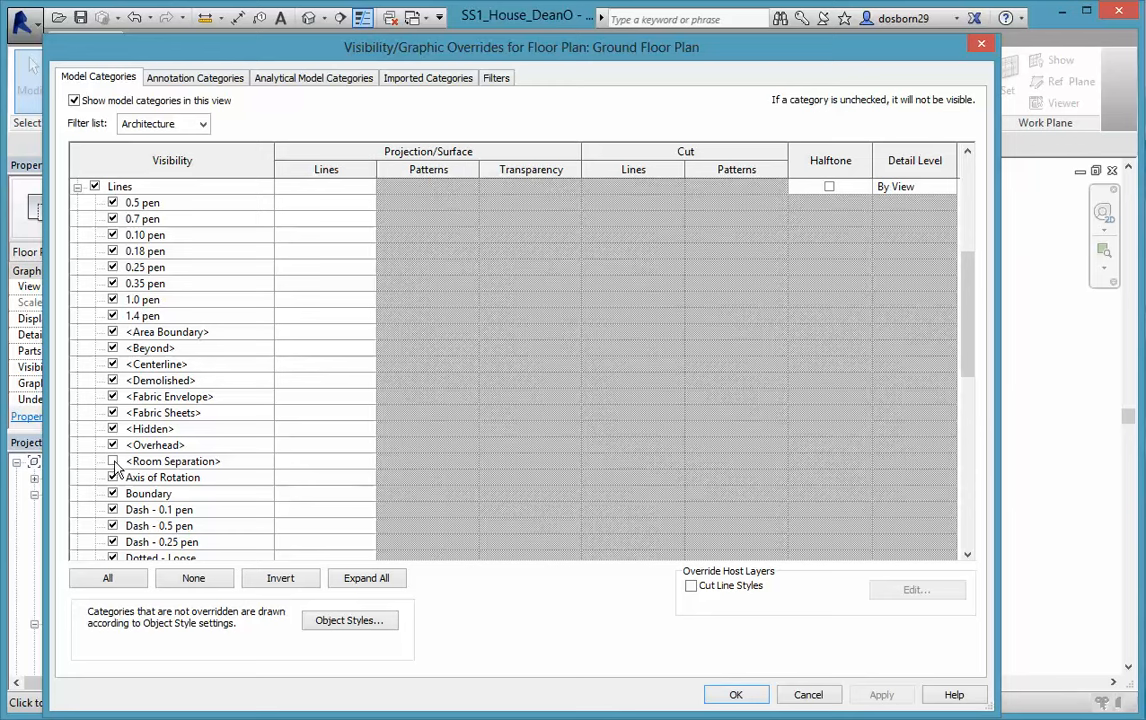
left_click(113, 463)
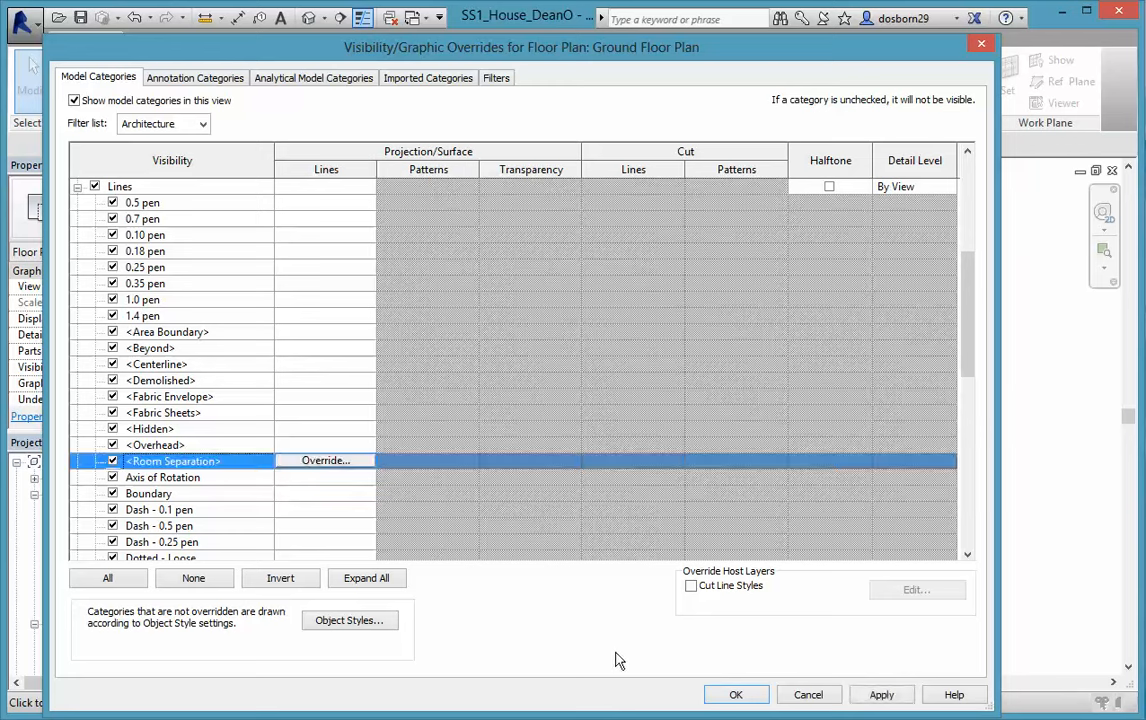
left_click(736, 695)
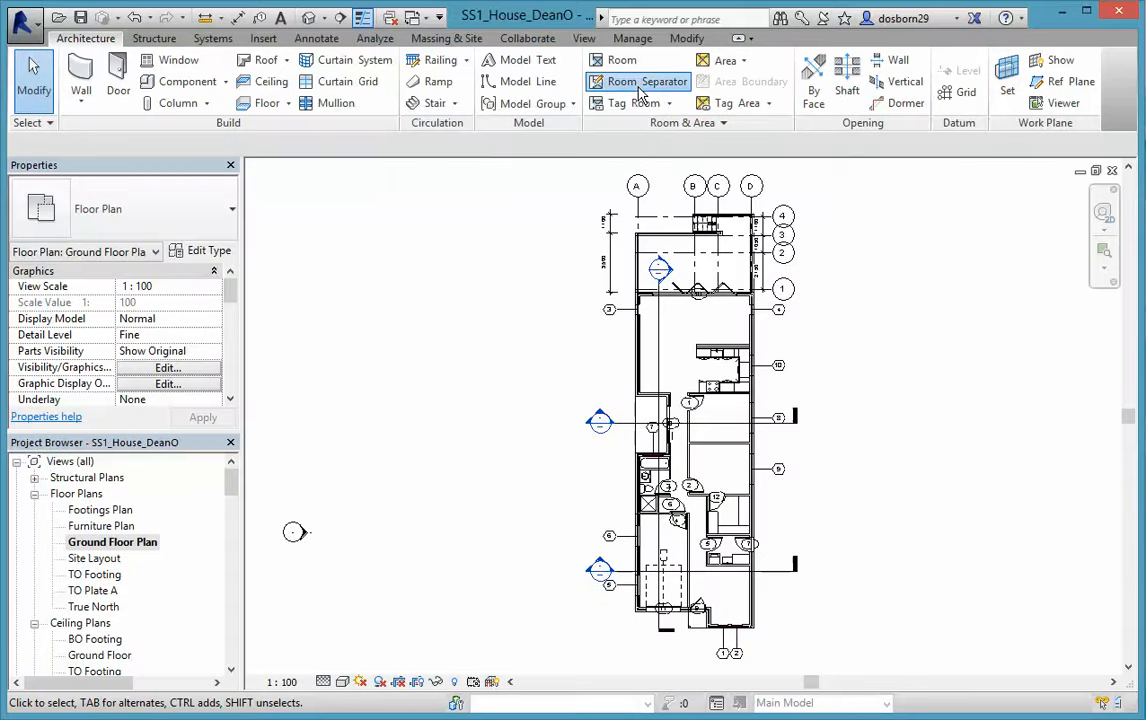
- Draw a room separation line across the hallway opening by door 1, between the two facing wall corners
left_click(640, 91)
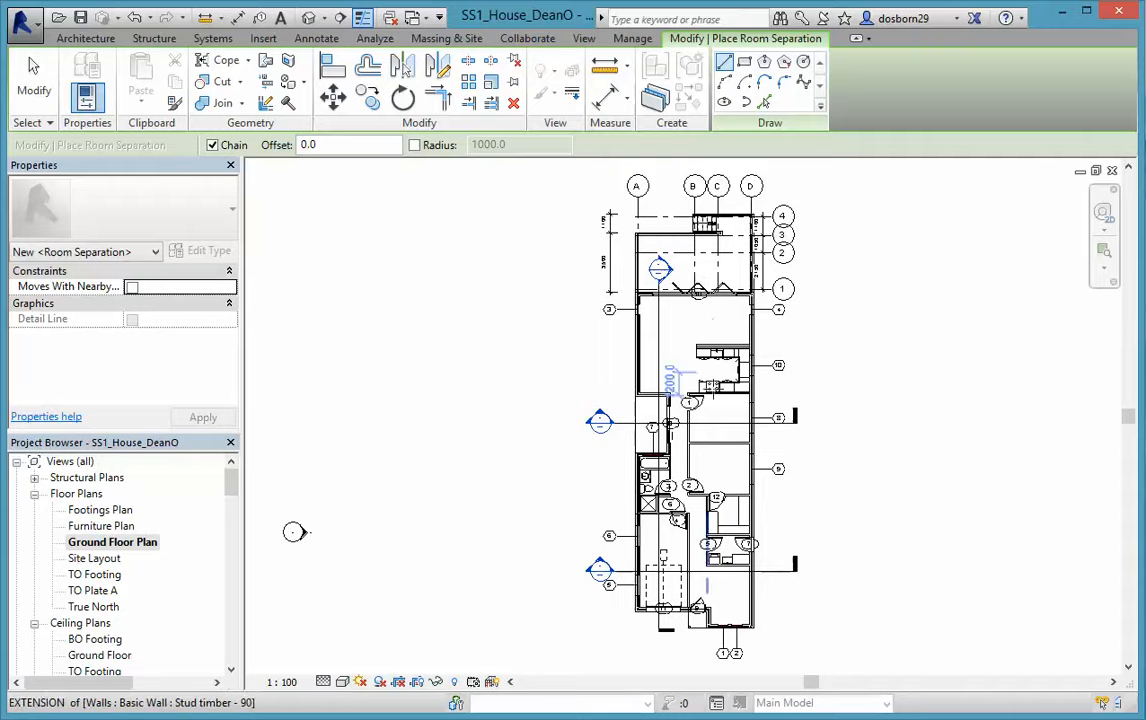
scroll(712, 390, "up", 4)
scroll(714, 405, "up", 2)
scroll(471, 392, "up", 2)
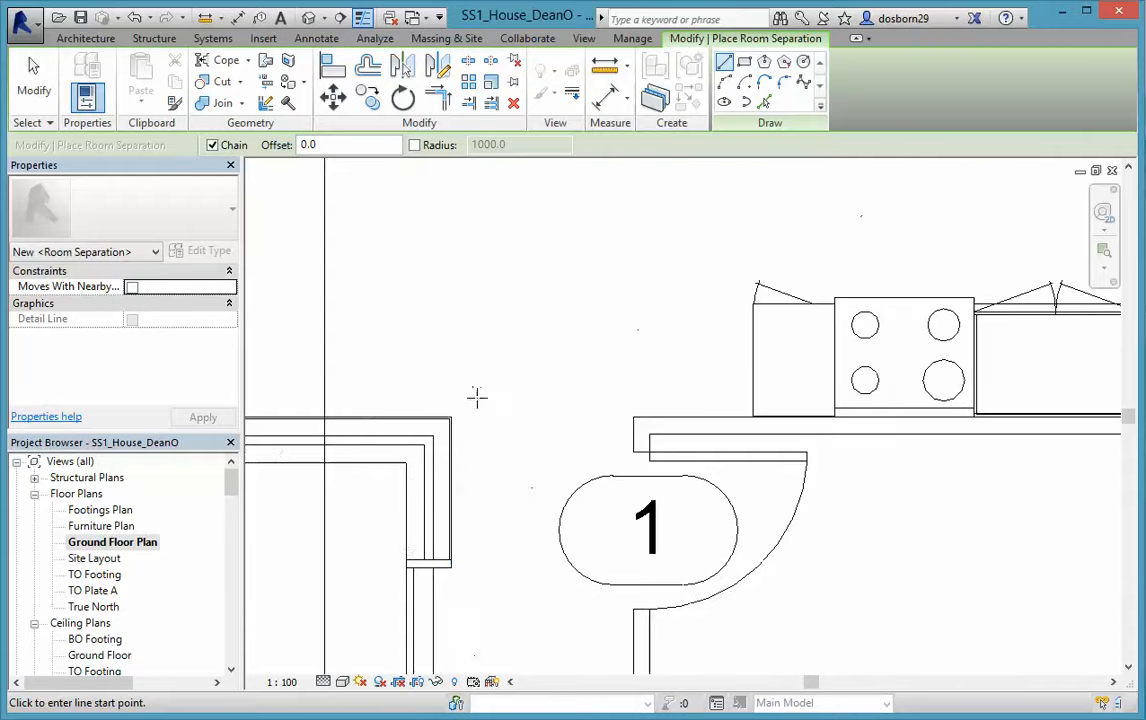
left_click(451, 416)
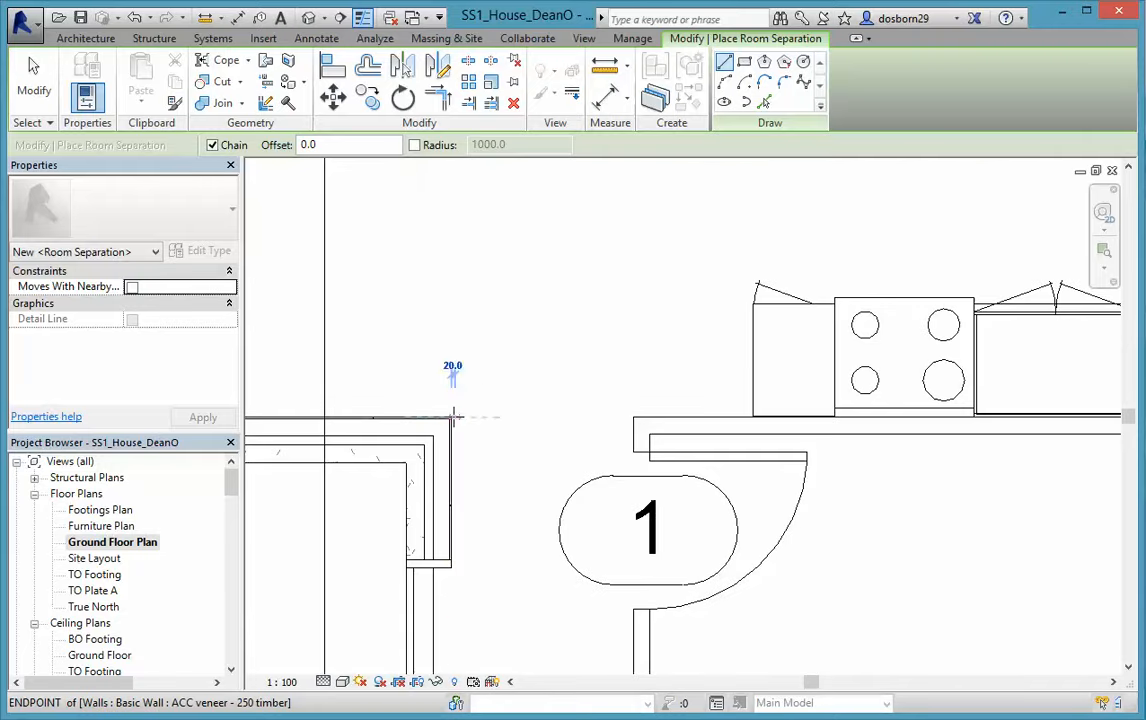
left_click(633, 416)
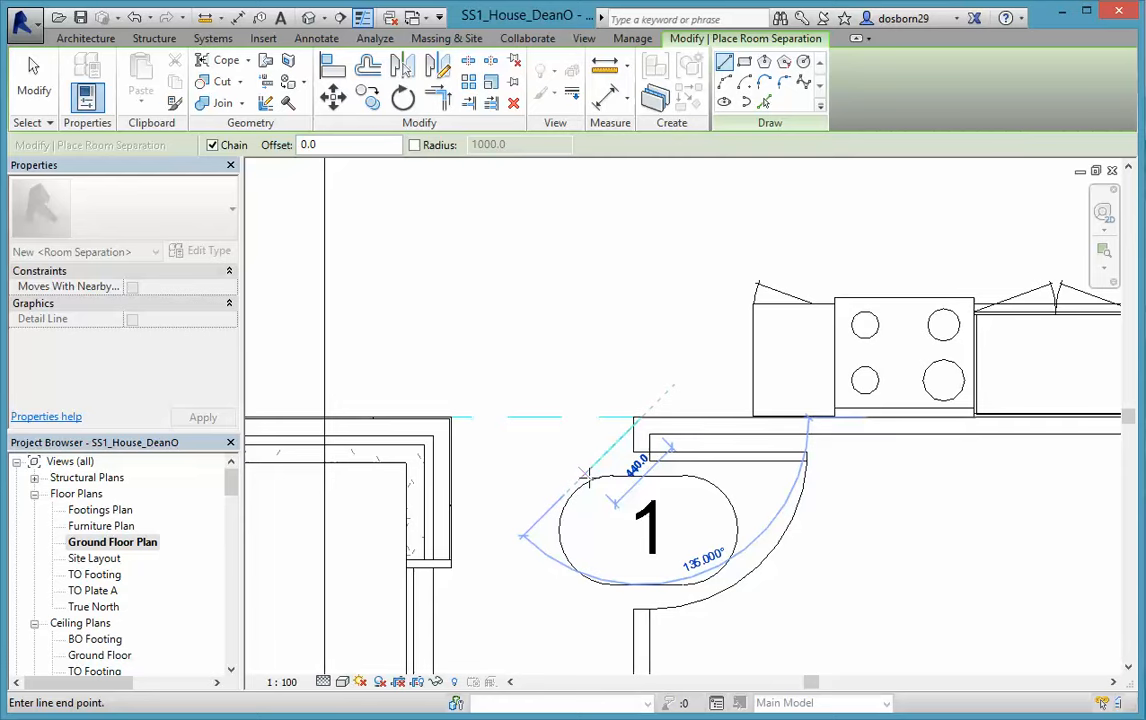
key("Escape")
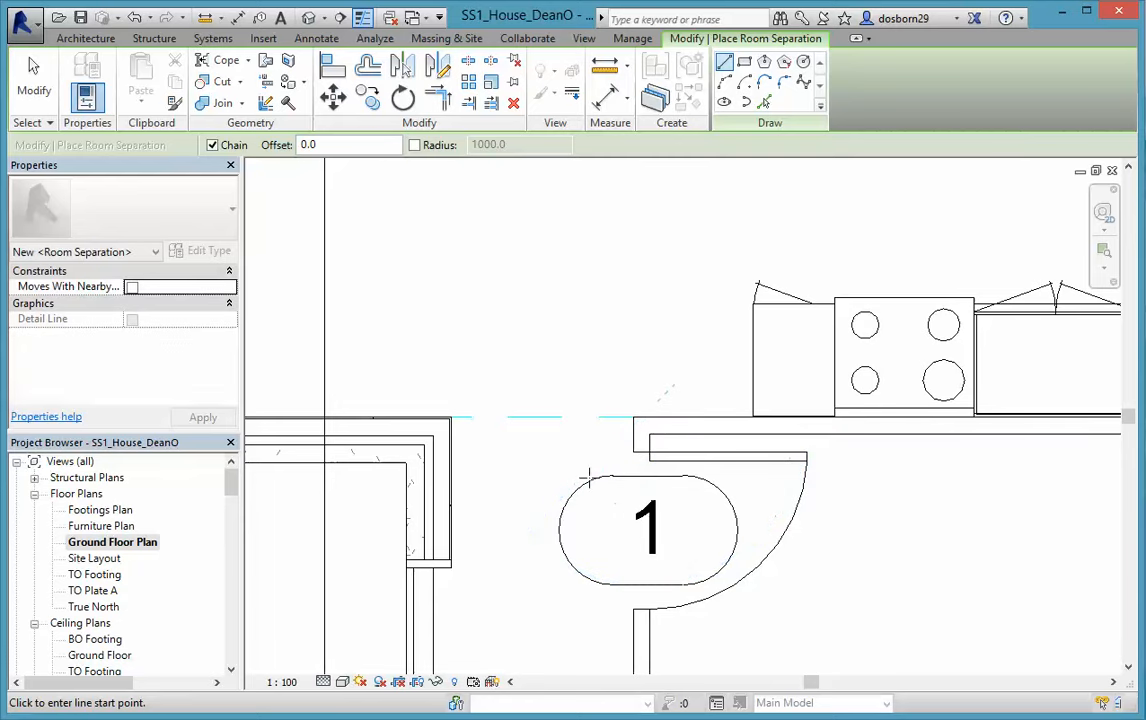
- Draw a 2750 mm room separation line along the kitchen's open side, from the sink-side wall end to the cooktop wall
scroll(678, 403, "down", 4)
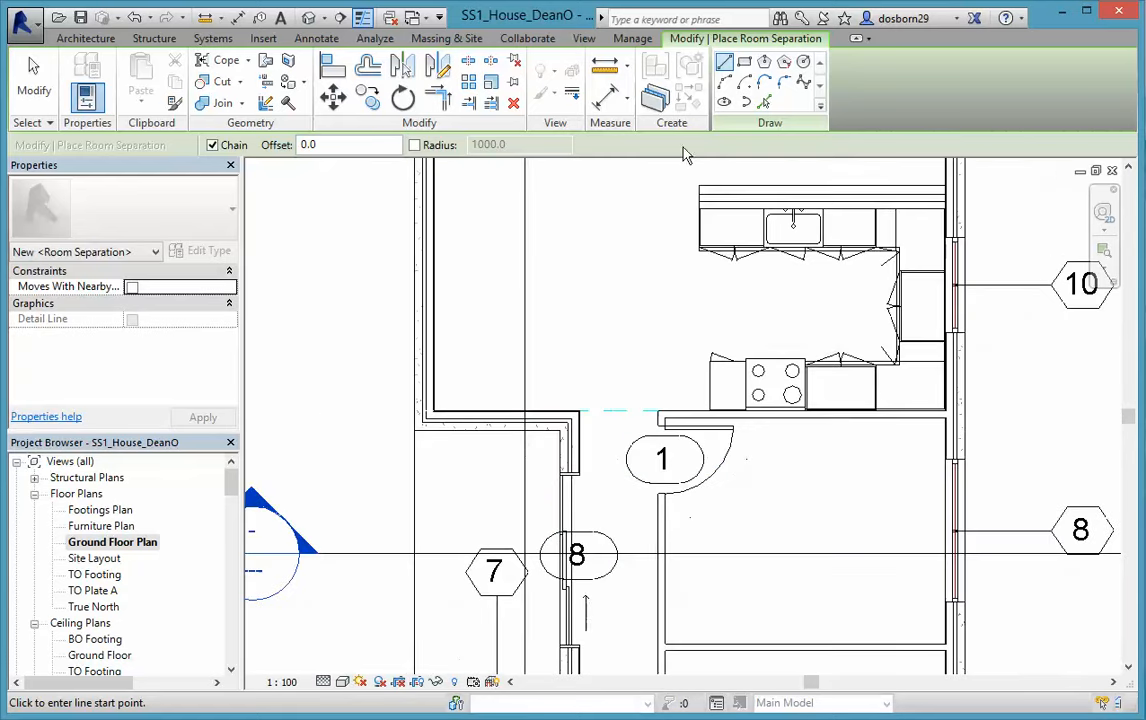
scroll(688, 190, "up", 2)
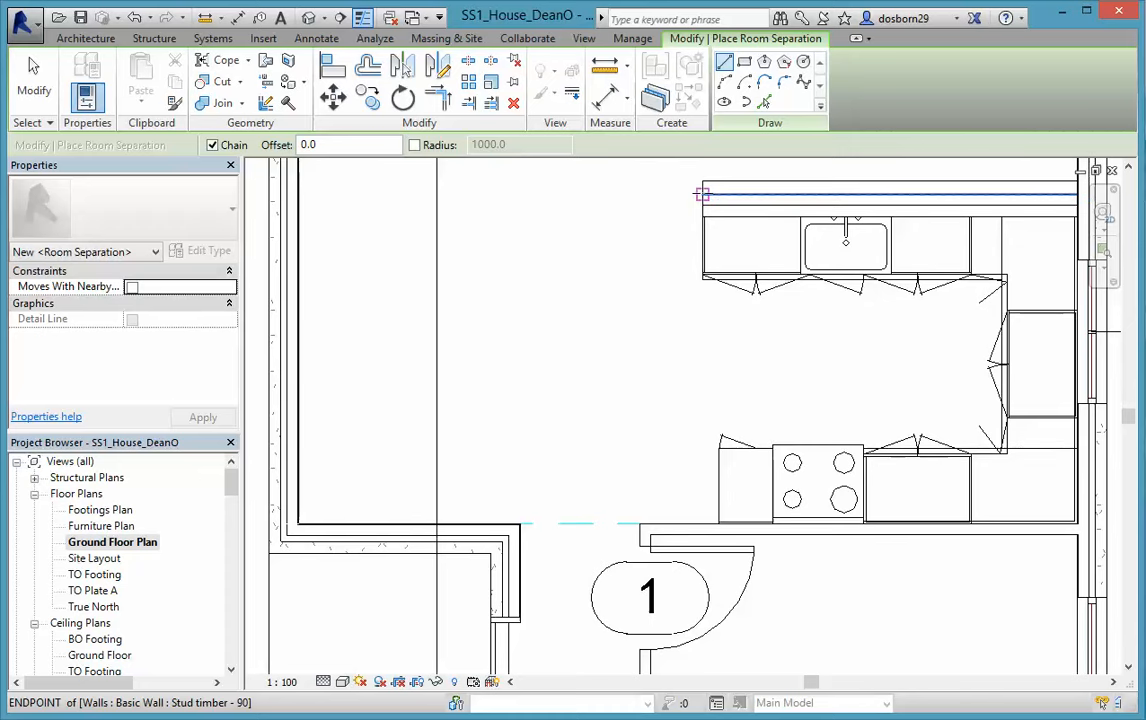
left_click(702, 193)
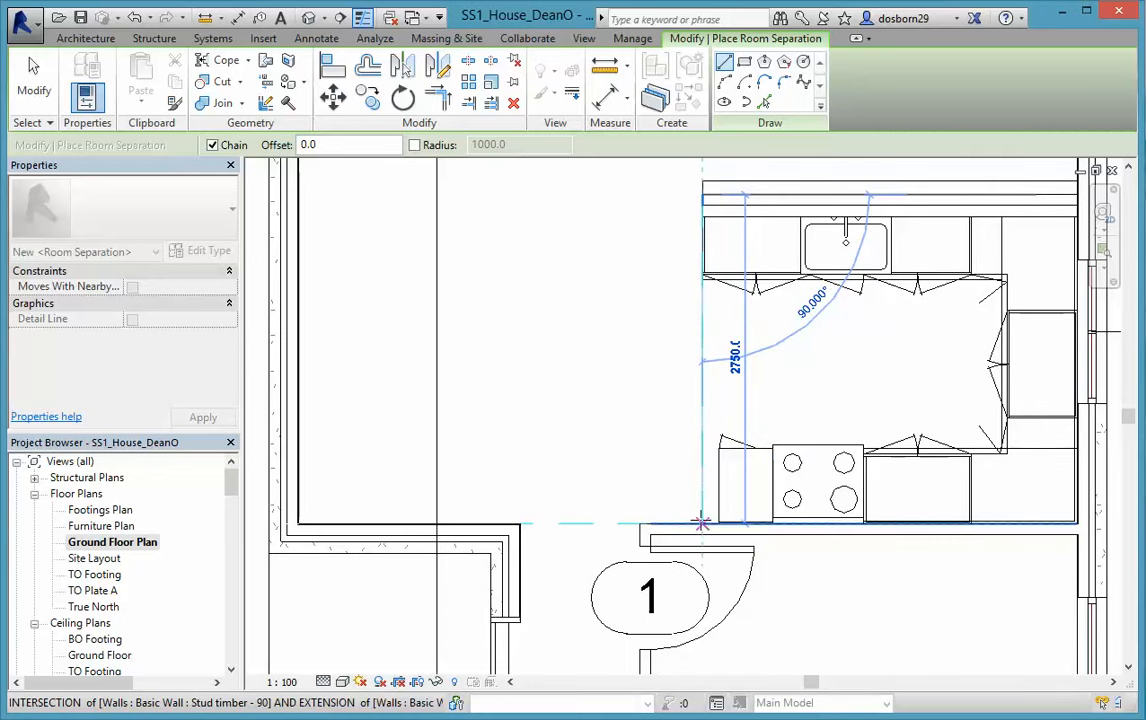
scroll(702, 523, "up", 5)
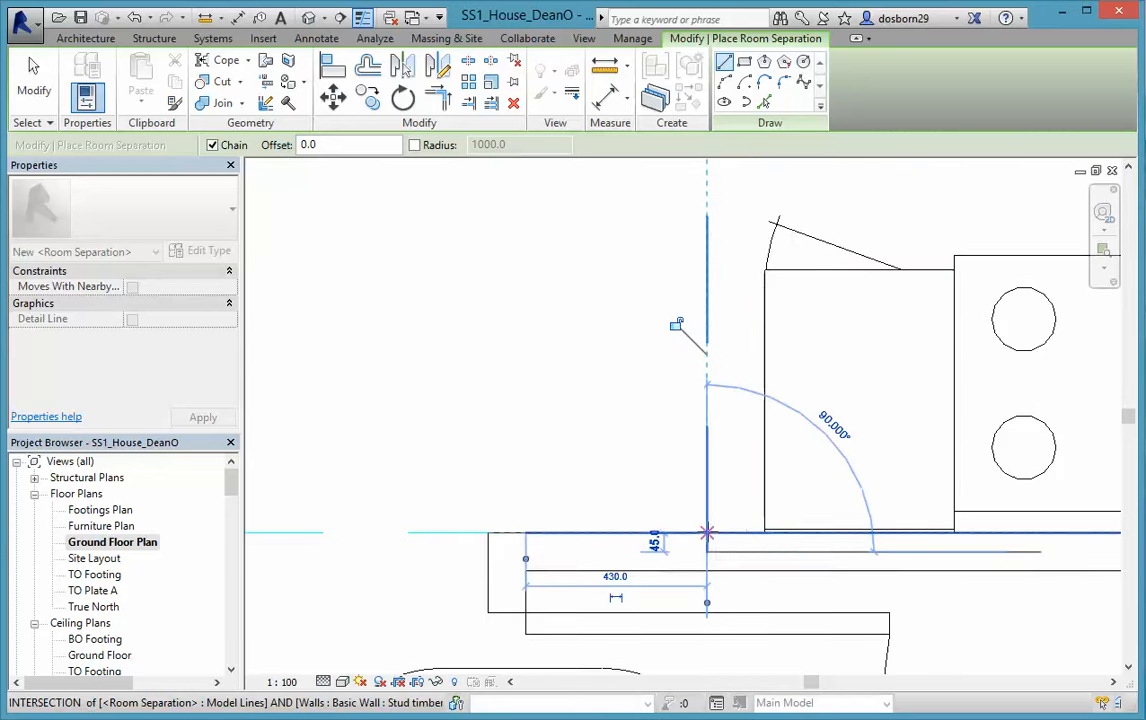
left_click(706, 530)
scroll(706, 530, "down", 5)
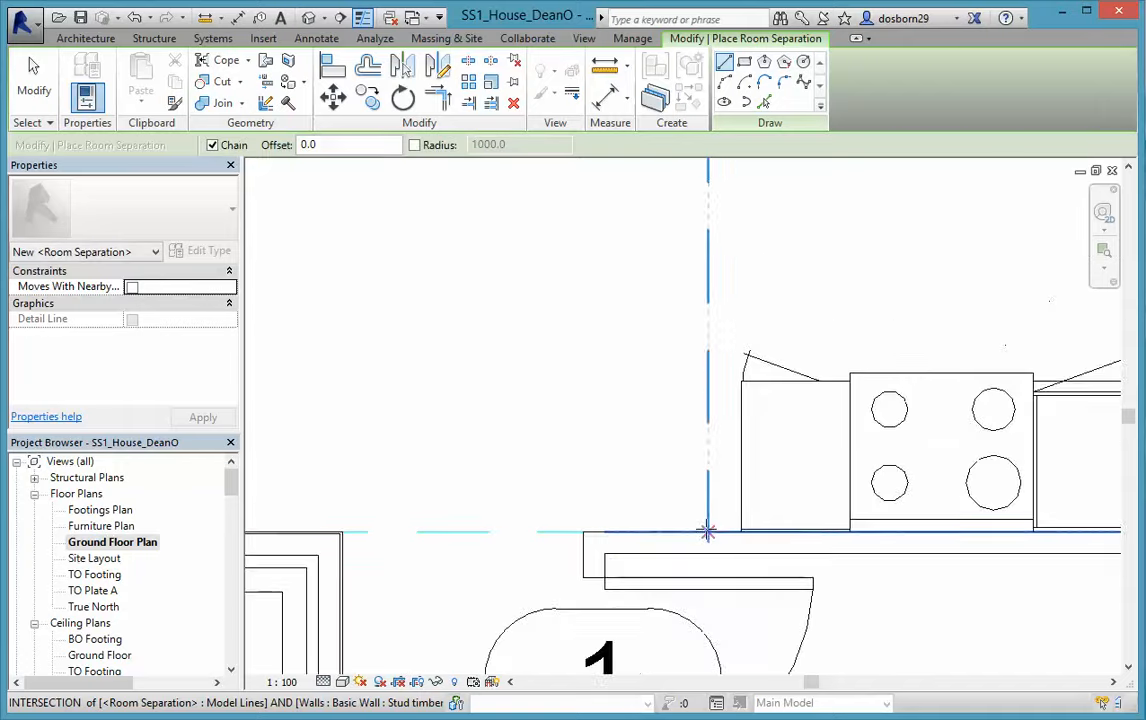
- Draw a room separation line across the hallway below door 5, from the laundry wall corner straight to the opposite wall
middle_click_drag(665, 216, 662, 165)
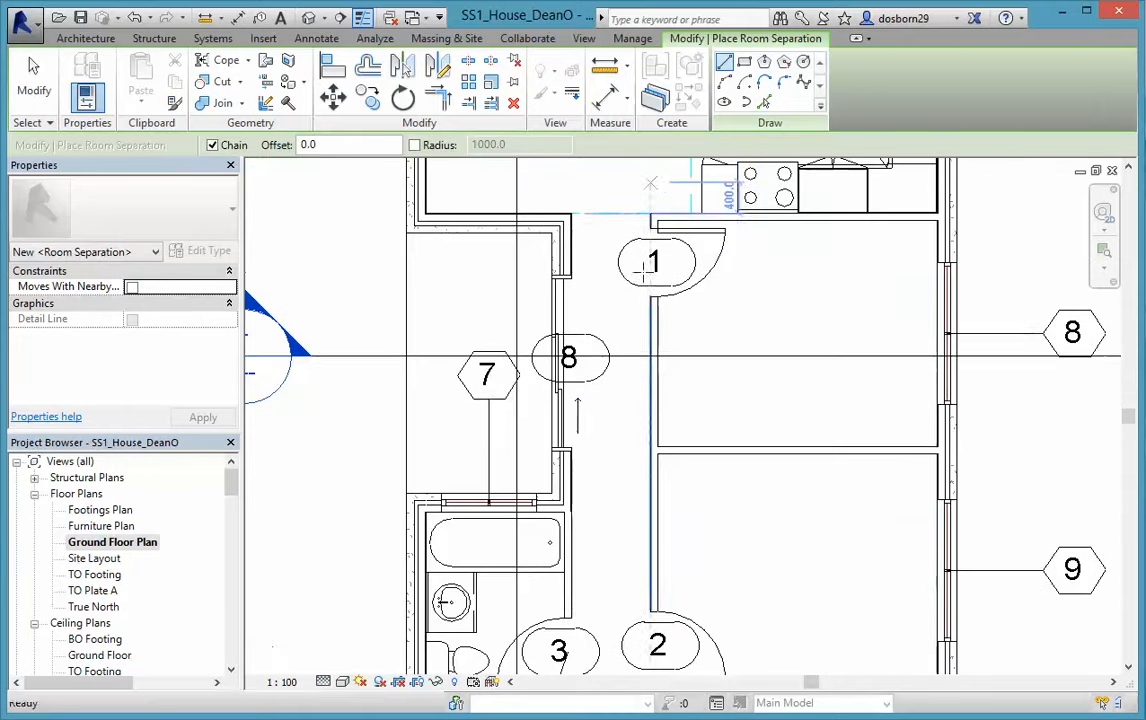
mouse_move(630, 520)
middle_mouse_down()
mouse_move(645, 479)
mouse_move(678, 120)
middle_mouse_up()
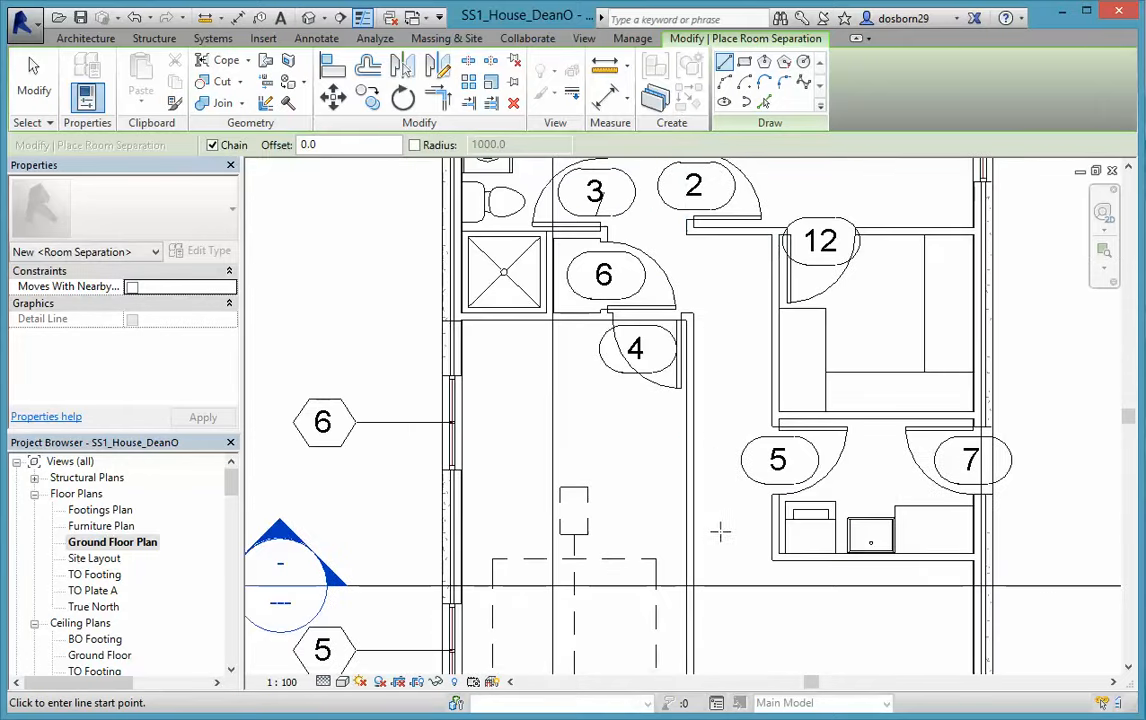
scroll(767, 557, "up", 5)
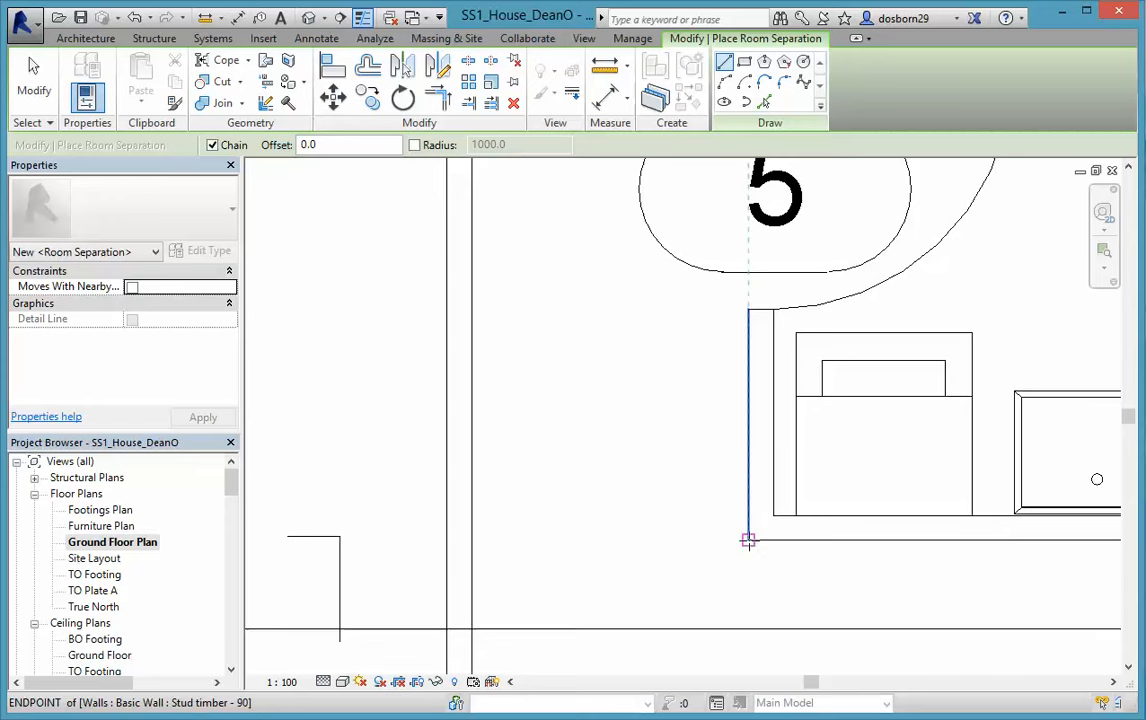
left_click(747, 539)
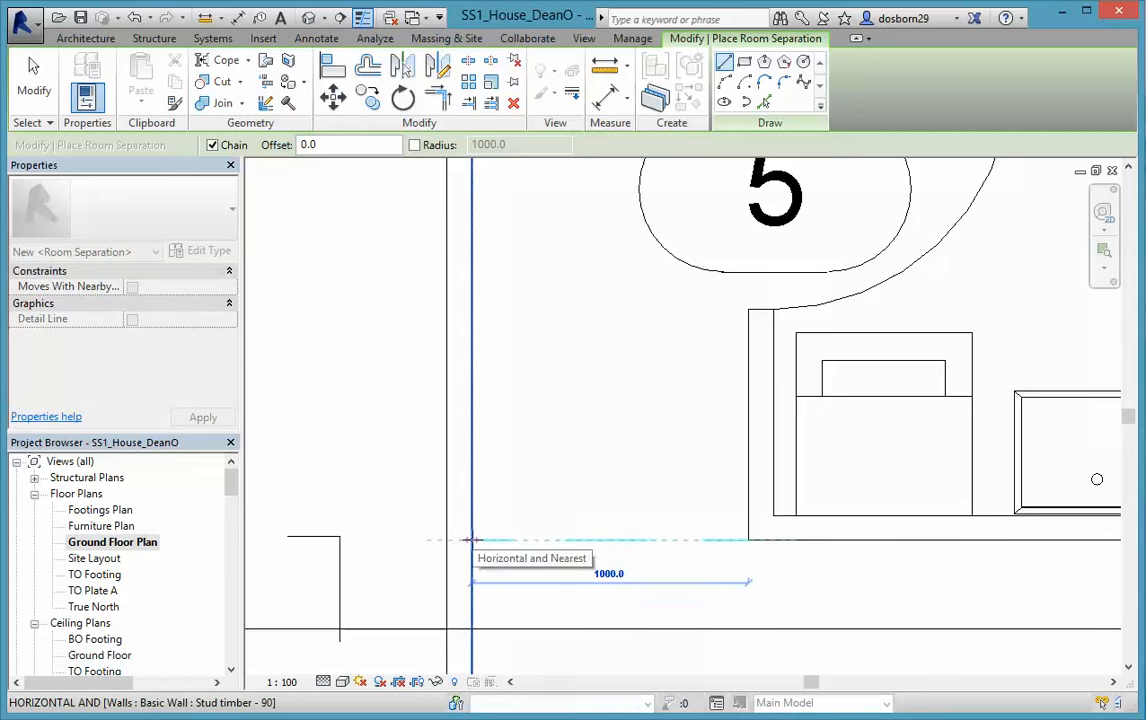
left_click(464, 540)
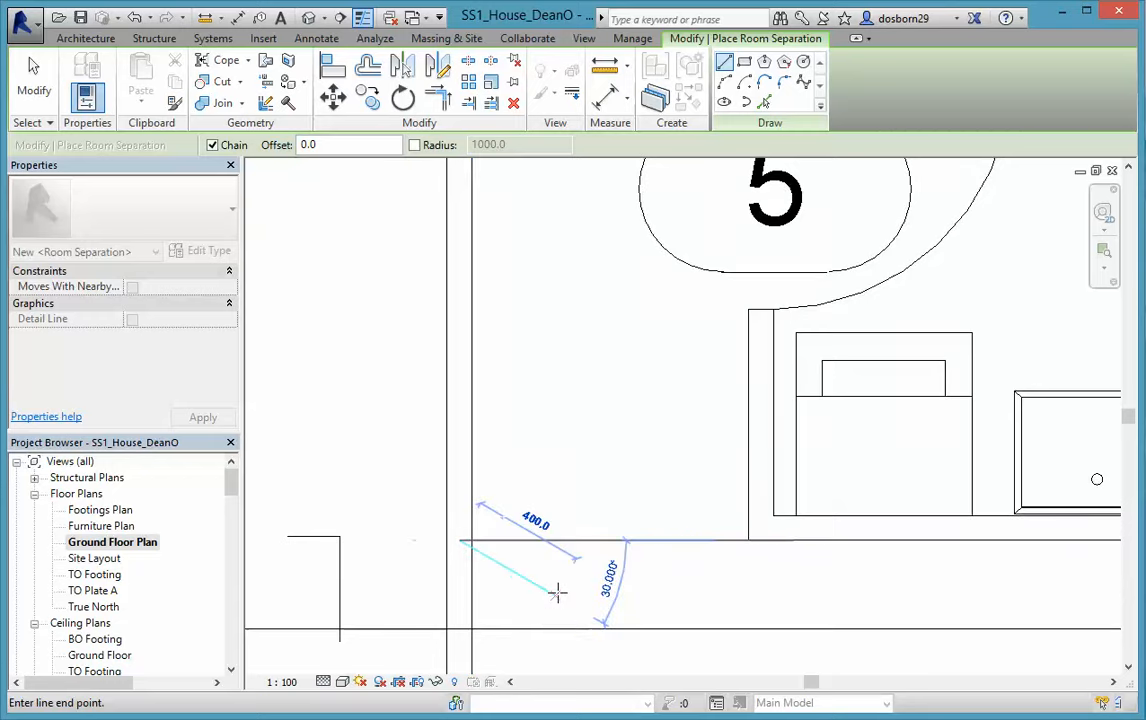
key("Escape")
key("Escape")
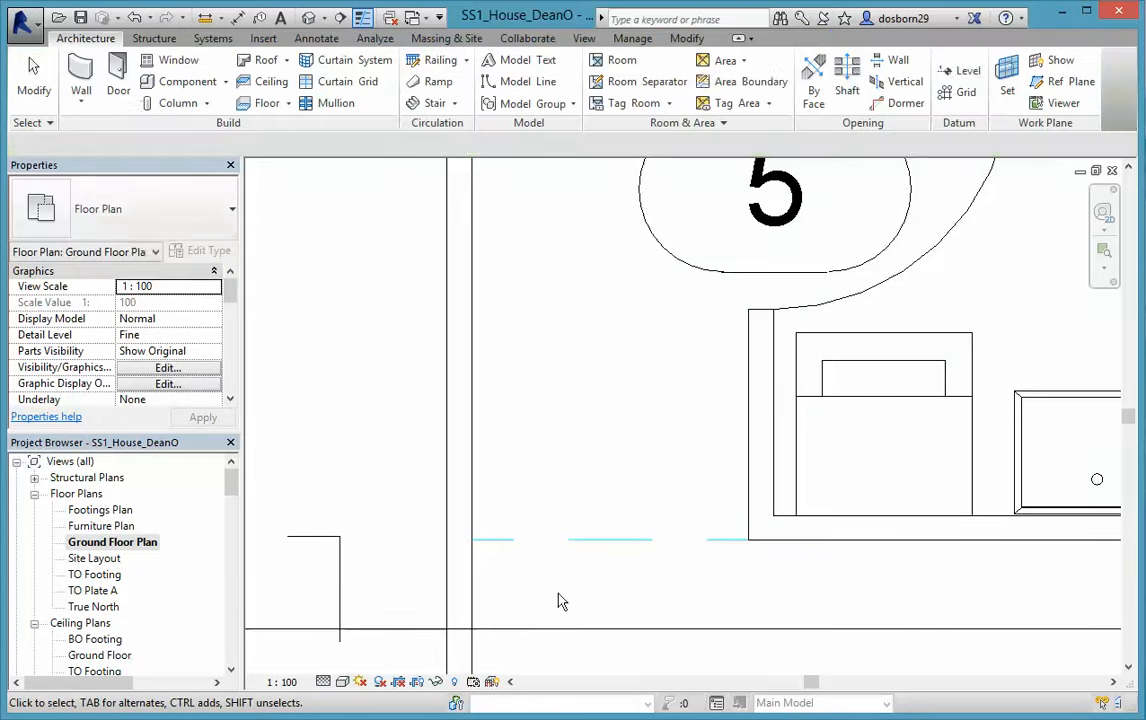
- Place tagged rooms in the living area, the kitchen and the two rooms beside windows 8 and 9
scroll(560, 599, "down", 4)
scroll(560, 599, "down", 5)
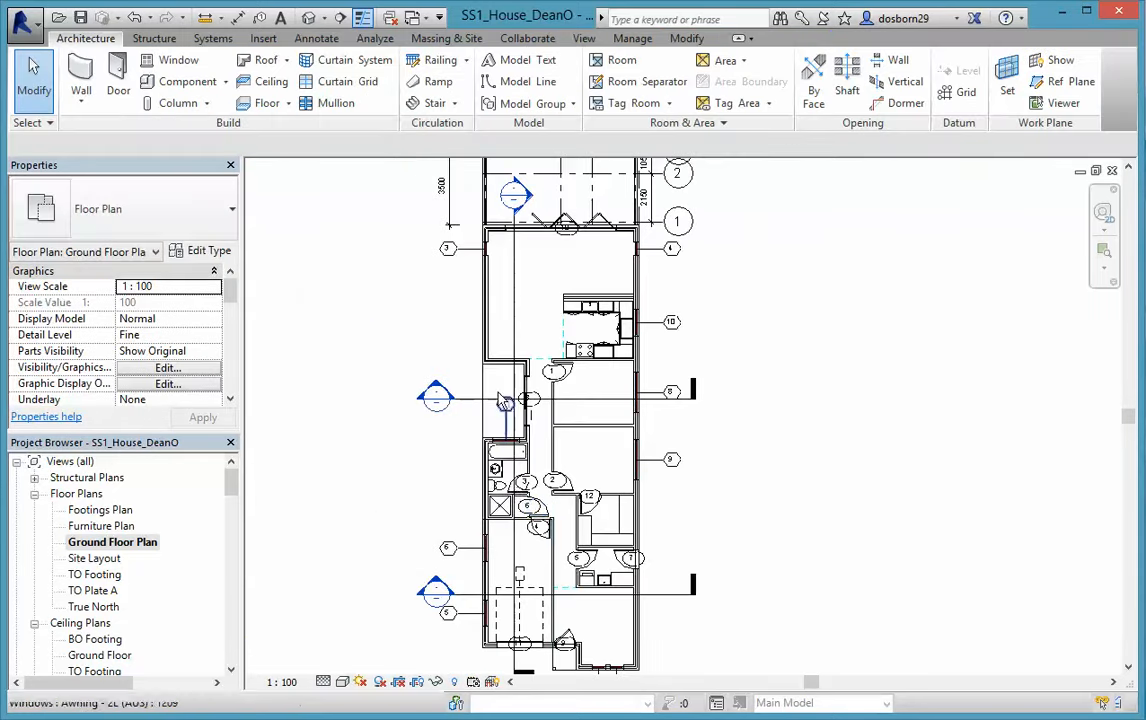
middle_click_drag(505, 324, 614, 379)
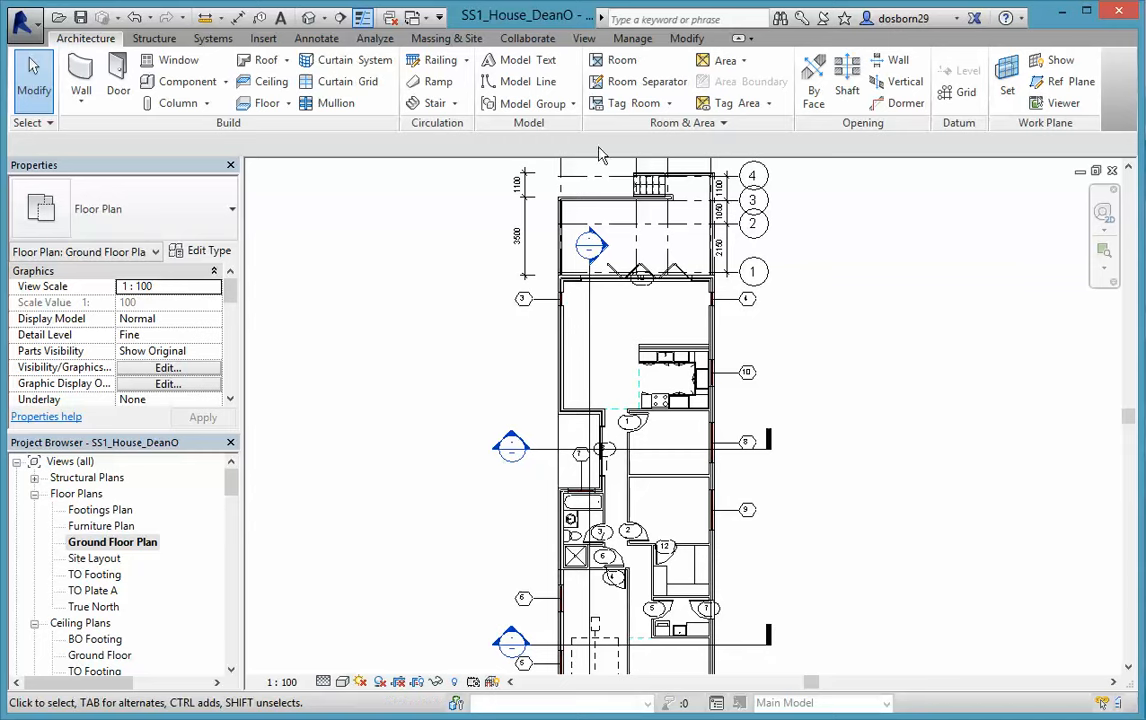
left_click(622, 62)
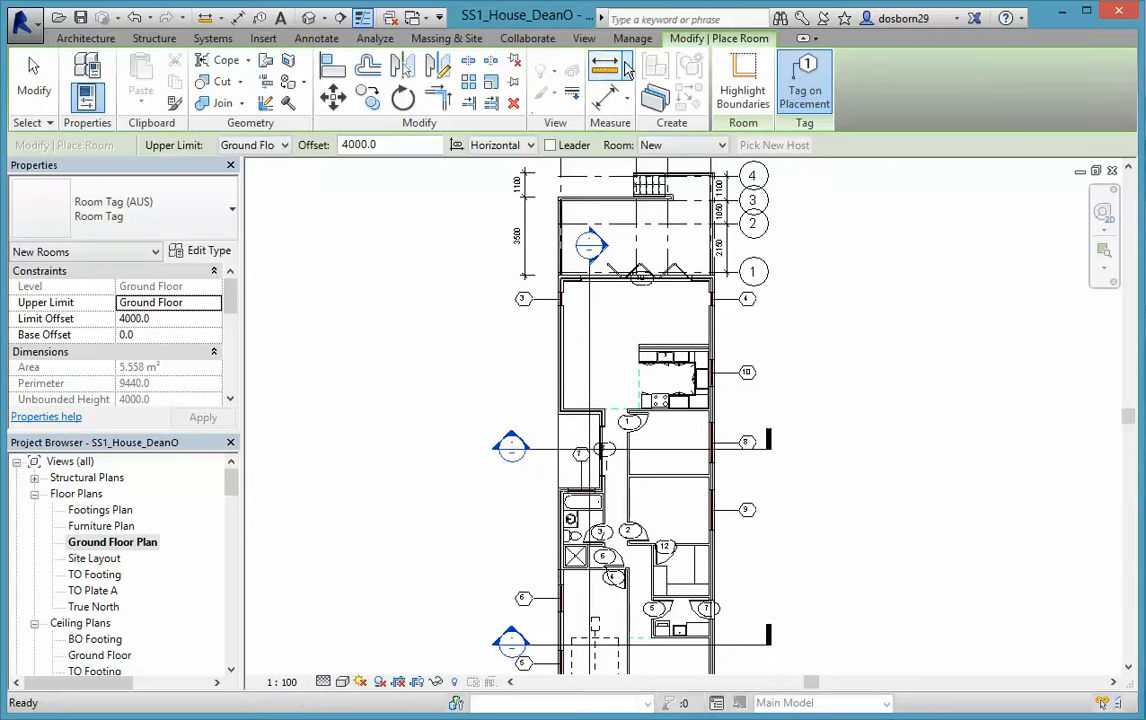
left_click(630, 323)
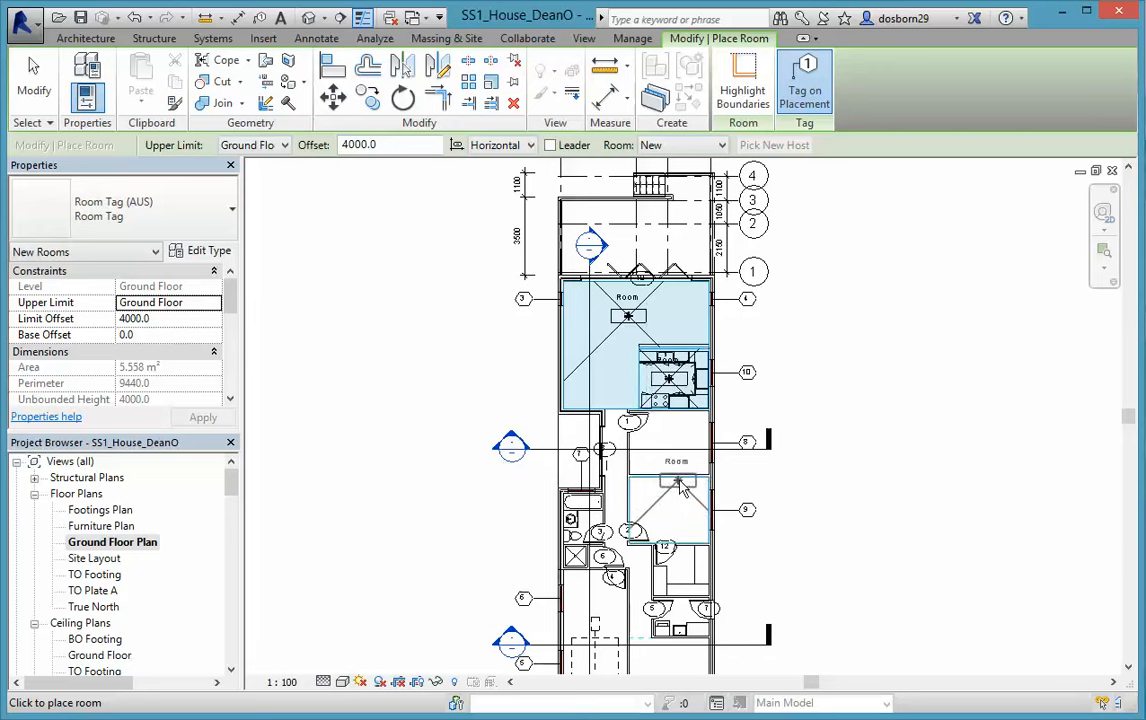
left_click(675, 447)
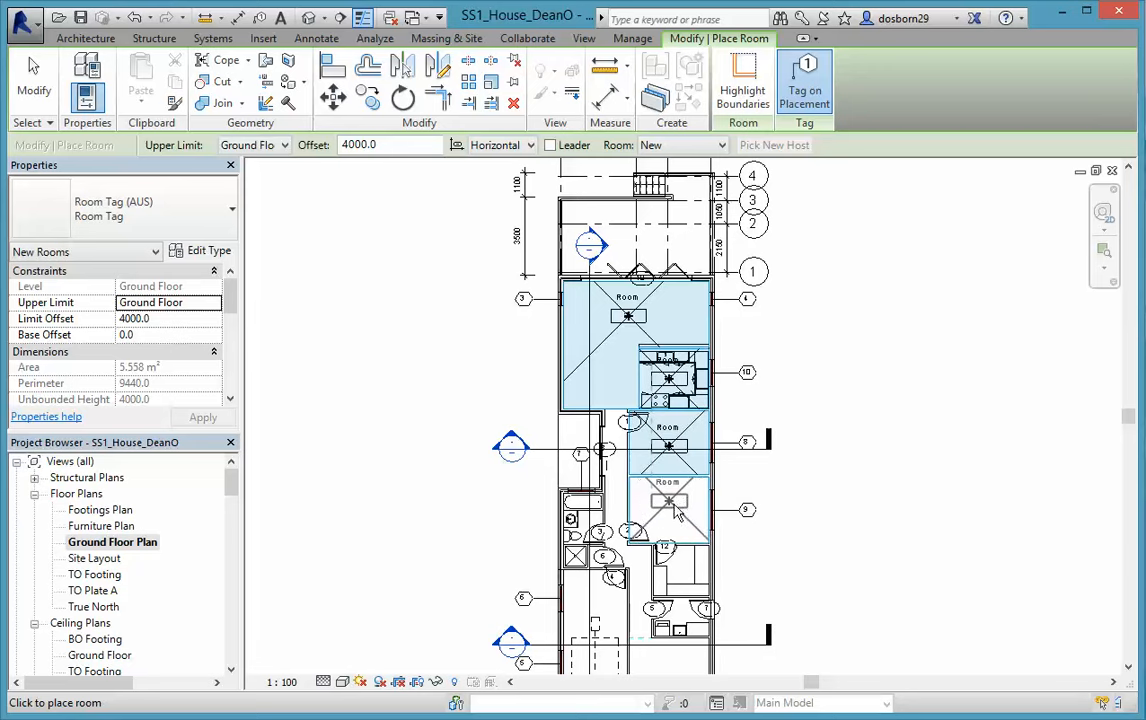
left_click(675, 516)
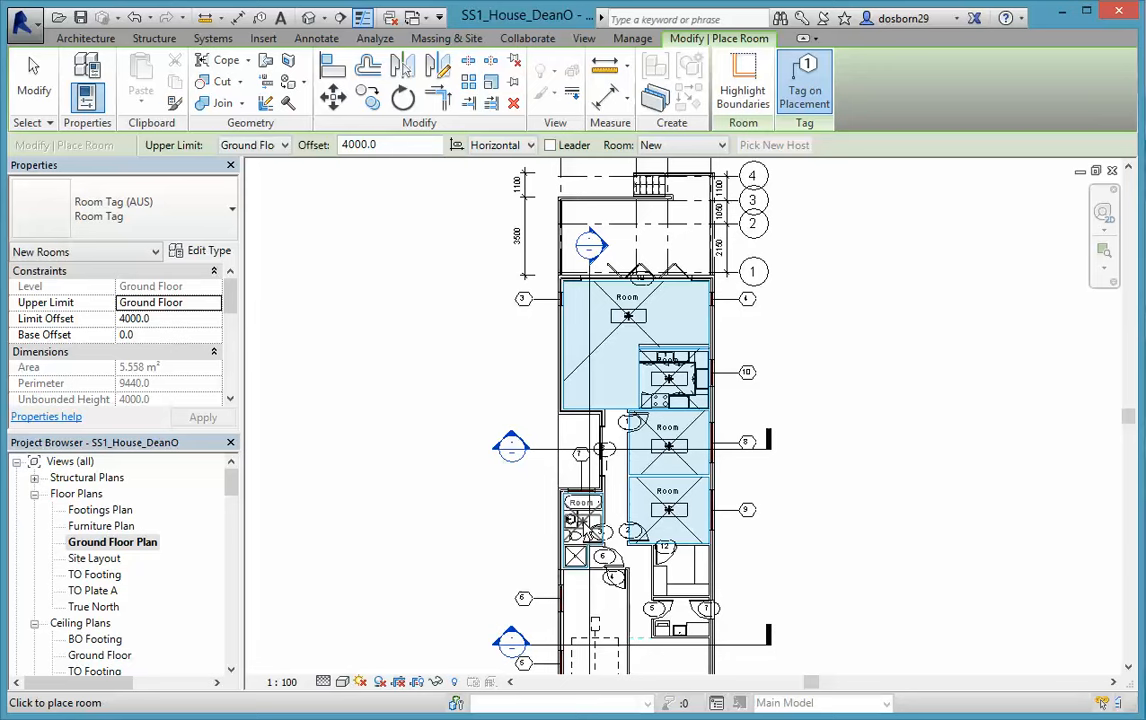
- Place tagged rooms in the bathroom, the central hallway and the small room behind door 12
left_click(583, 522)
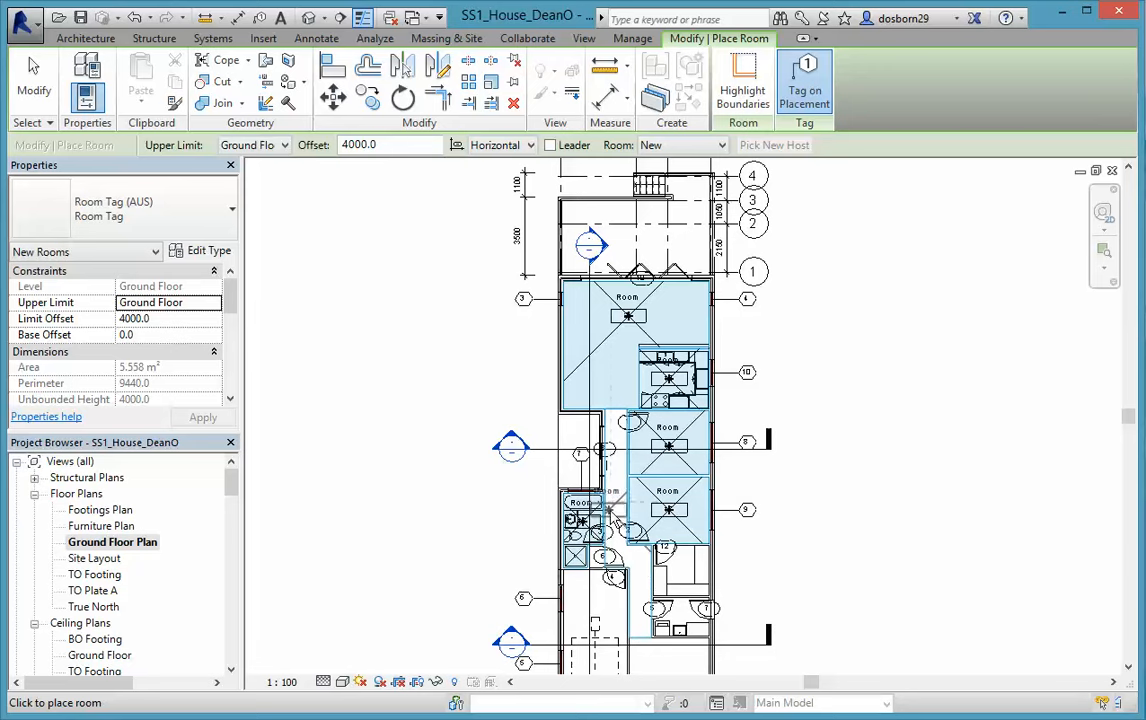
left_click(618, 506)
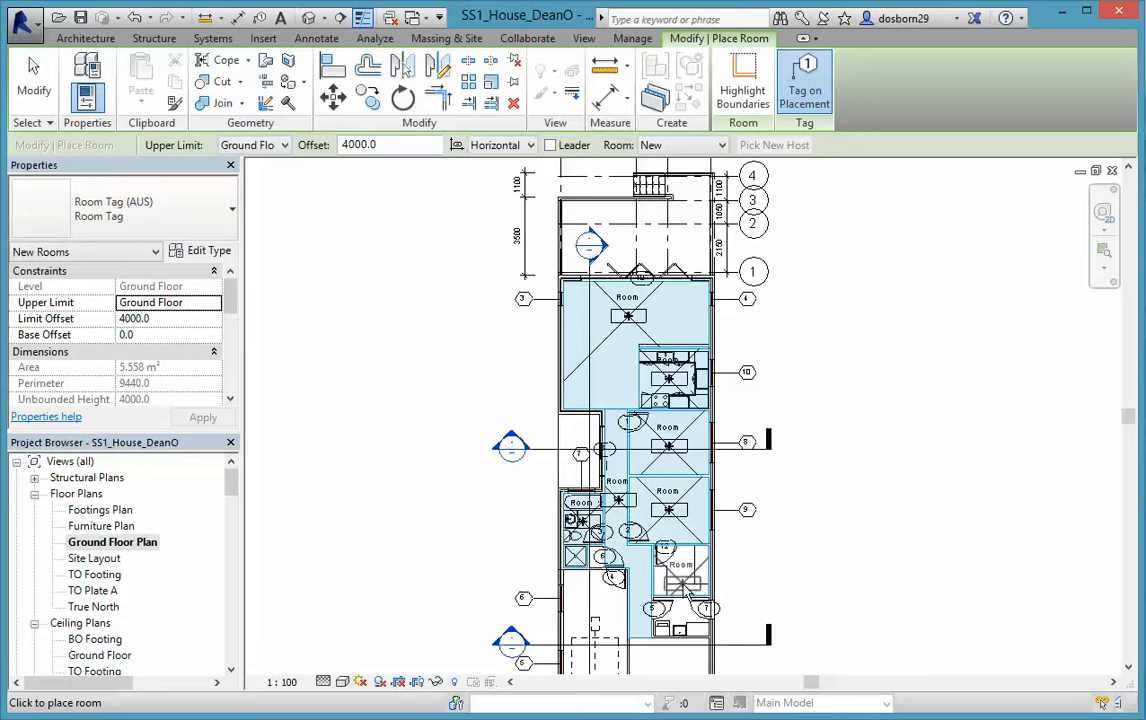
left_click(683, 586)
- Place tagged rooms in the laundry between doors 5 and 7 and in the front room beside entry door 9
scroll(683, 584, "down", 3)
middle_click_drag(683, 584, 685, 327)
scroll(685, 345, "up", 2)
scroll(691, 388, "up", 3)
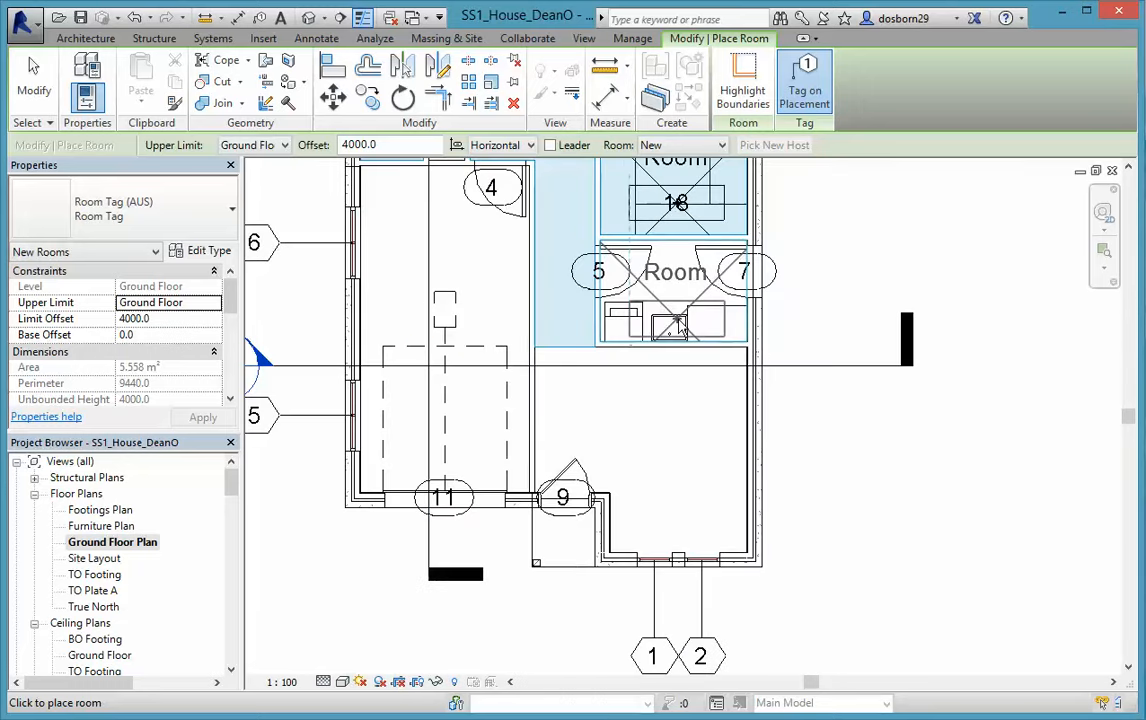
left_click(678, 322)
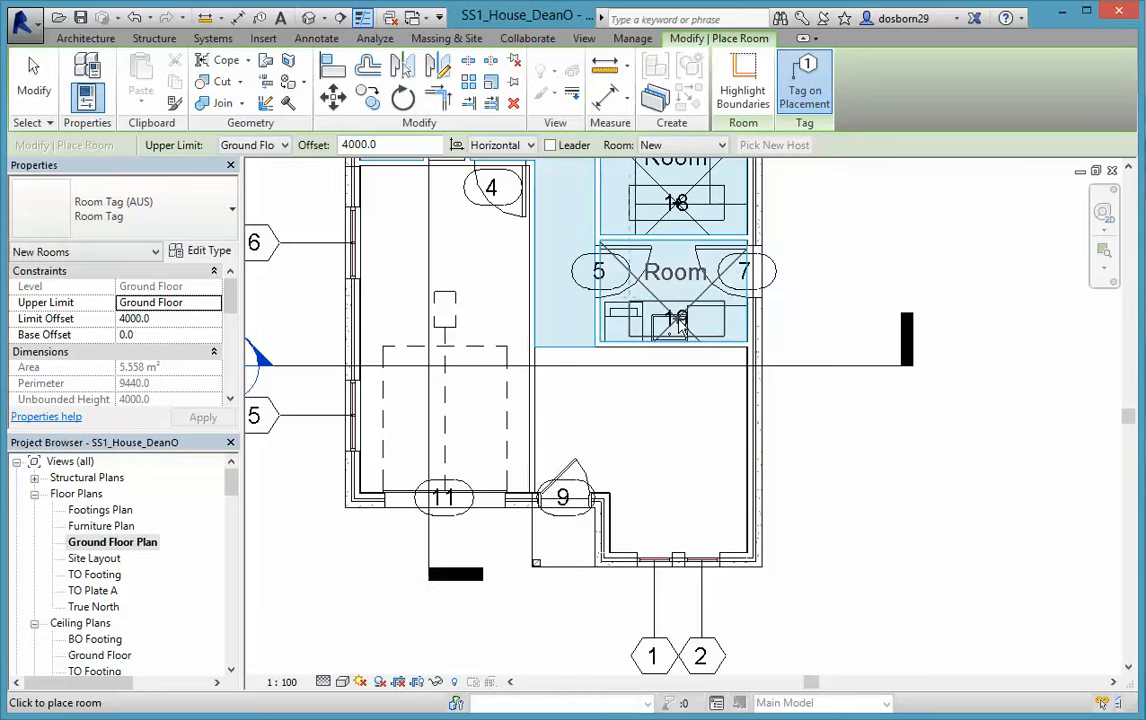
left_click(645, 447)
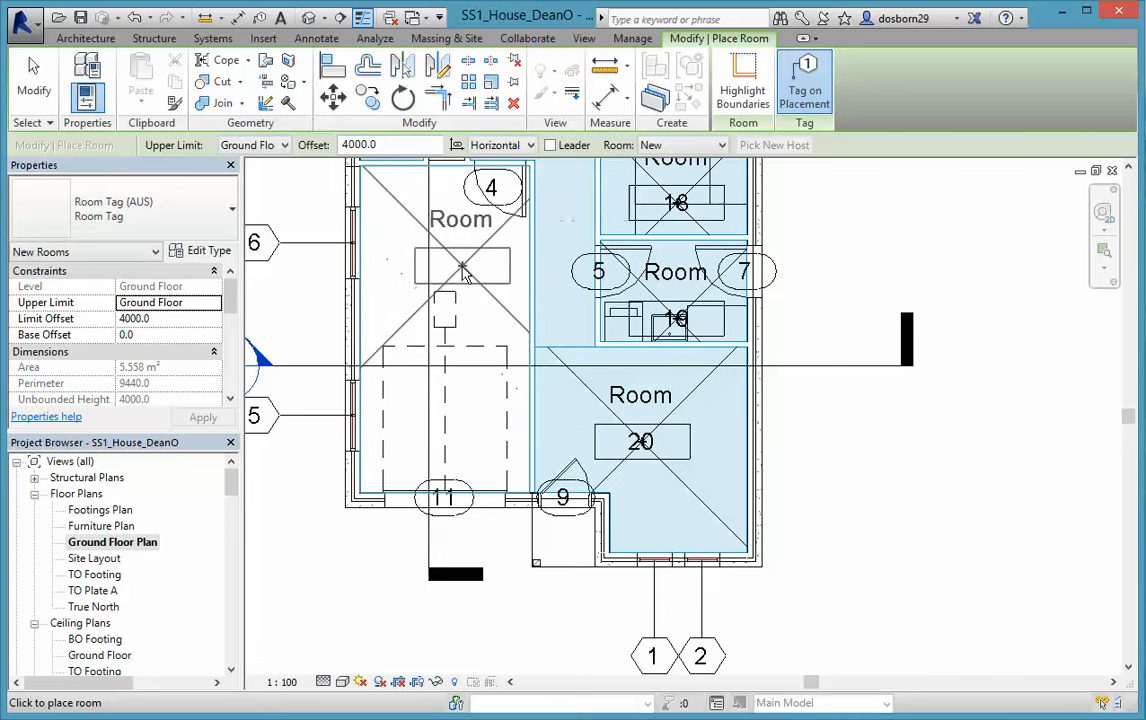
- Place a tagged room in the space between doors 4 and 11, and end room placement
left_click(446, 273)
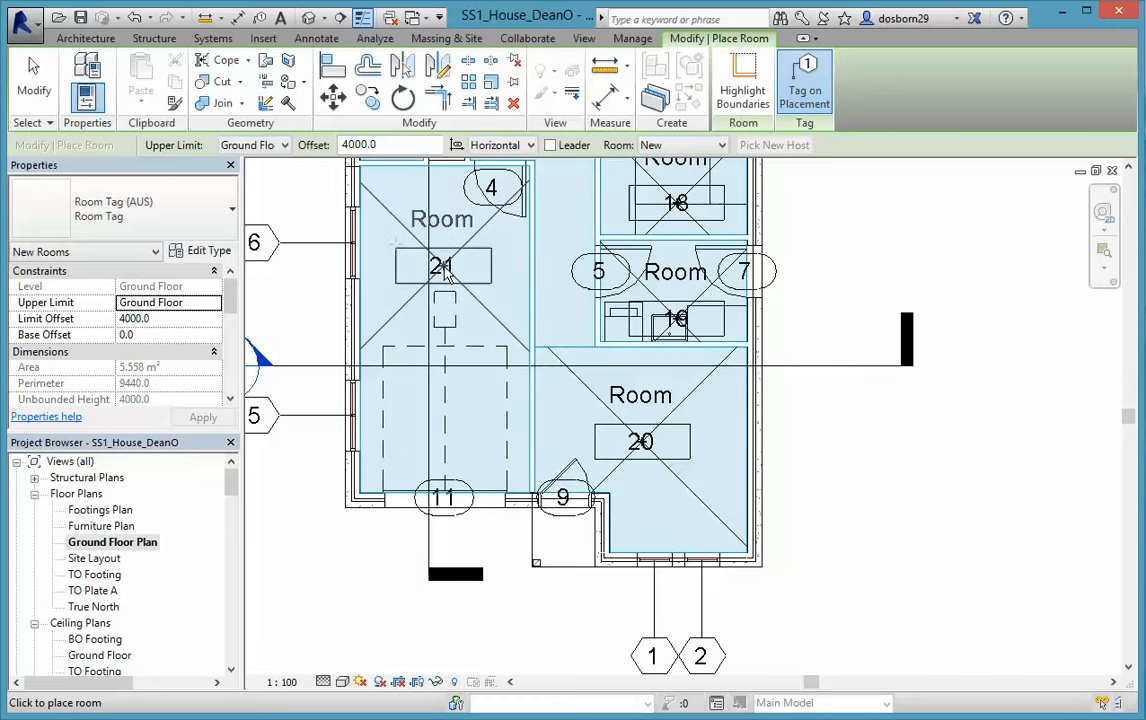
key("Escape")
key("Escape")
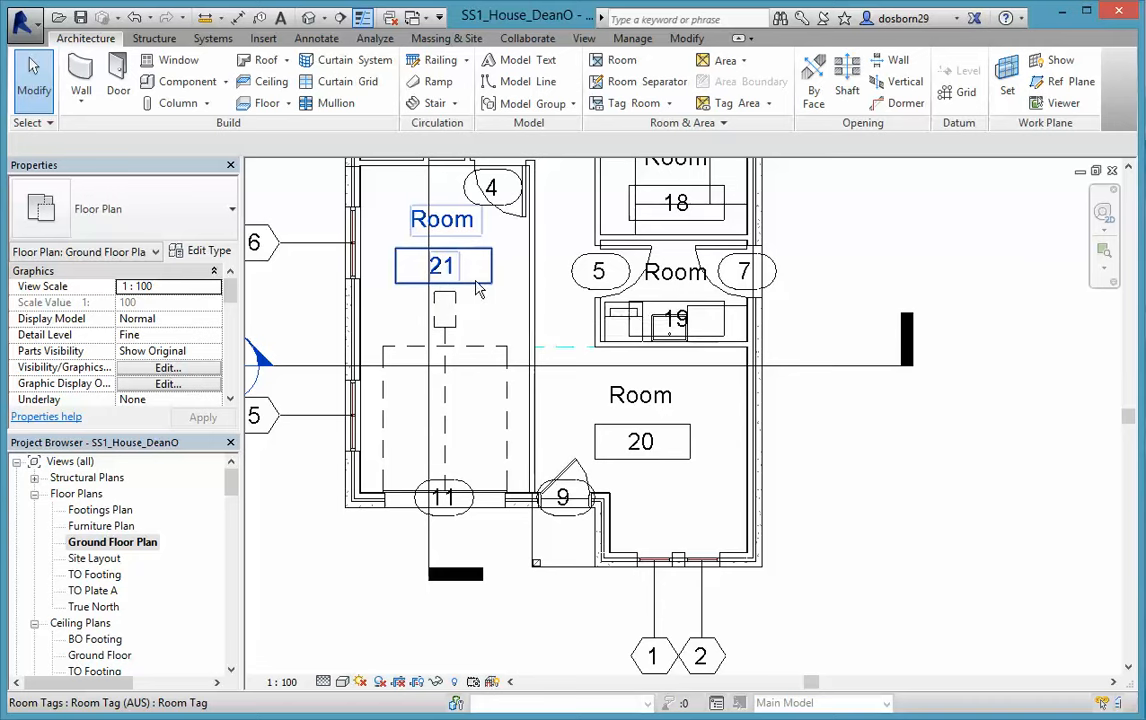
- Delete the room tag in the space between doors 4 and 11, and delete the room itself as well
left_click(477, 286)
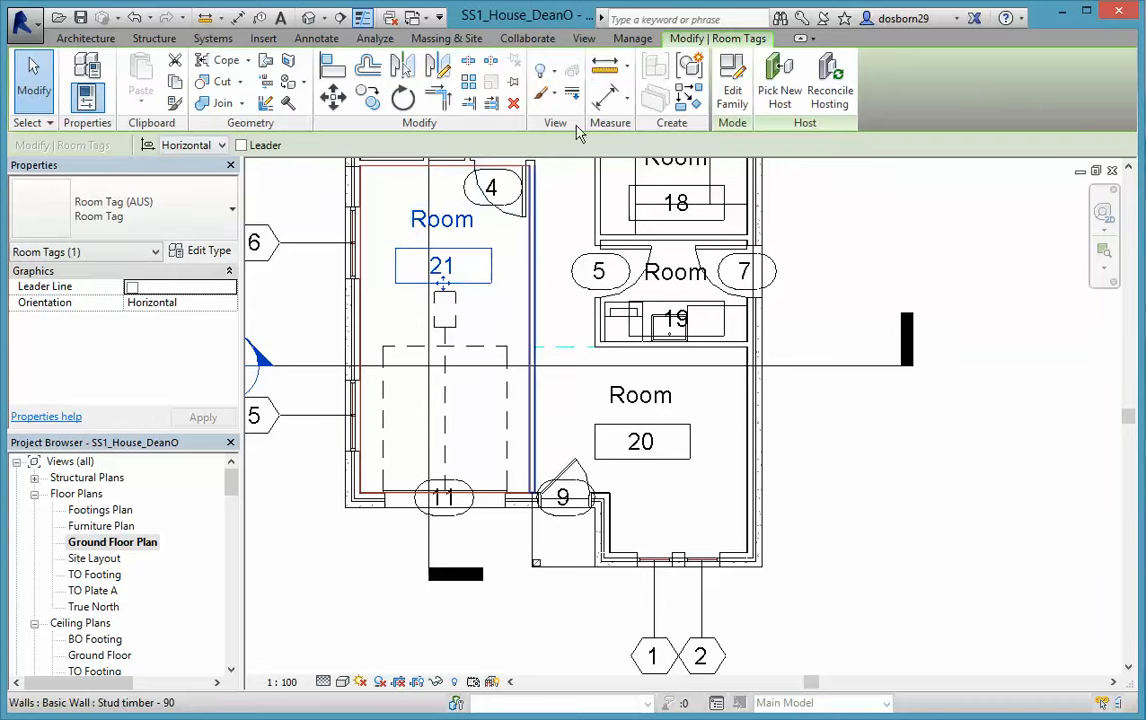
key("Delete")
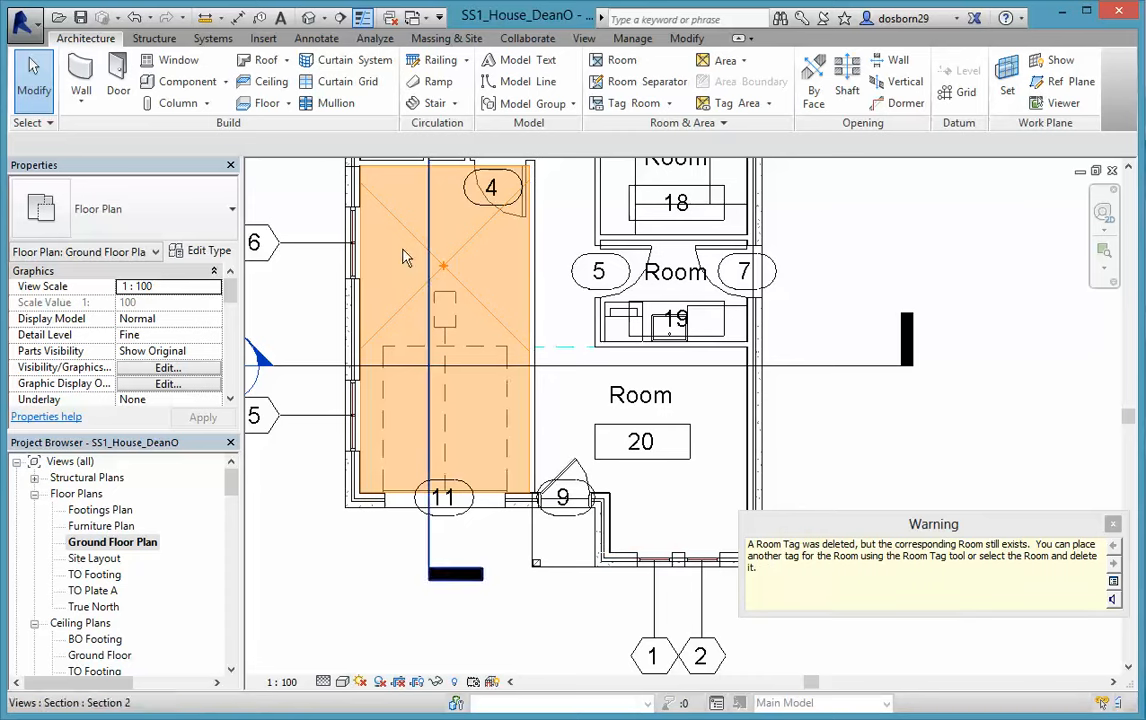
left_click(1112, 524)
left_click(456, 276)
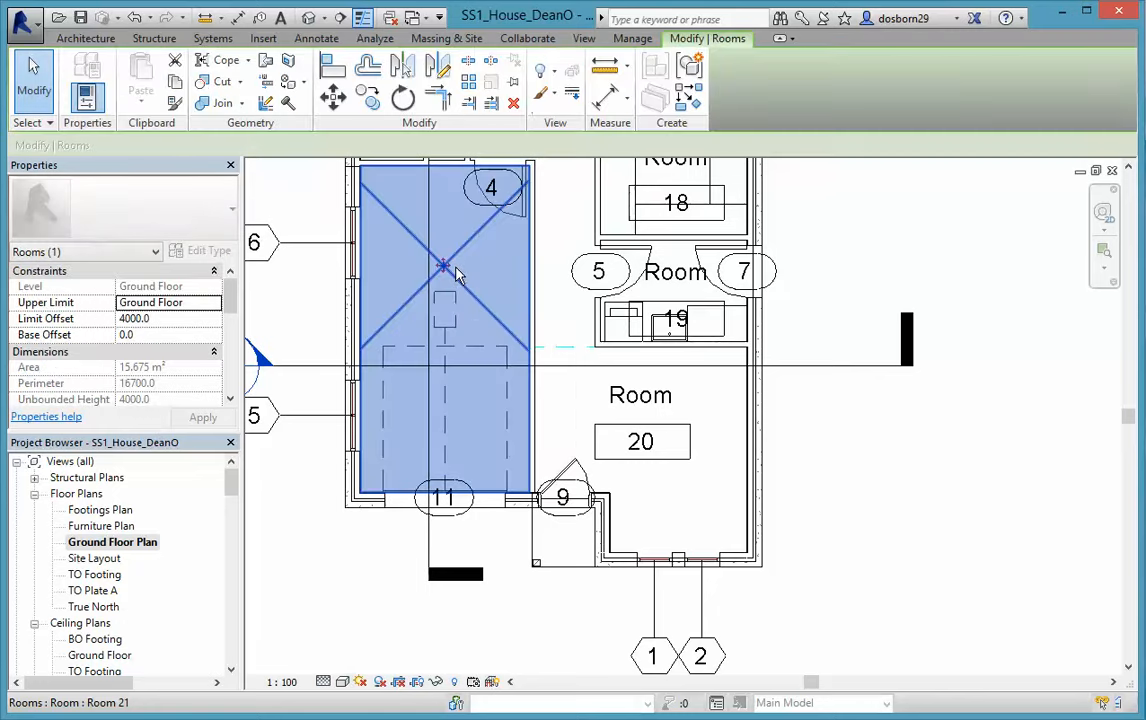
key("Delete")
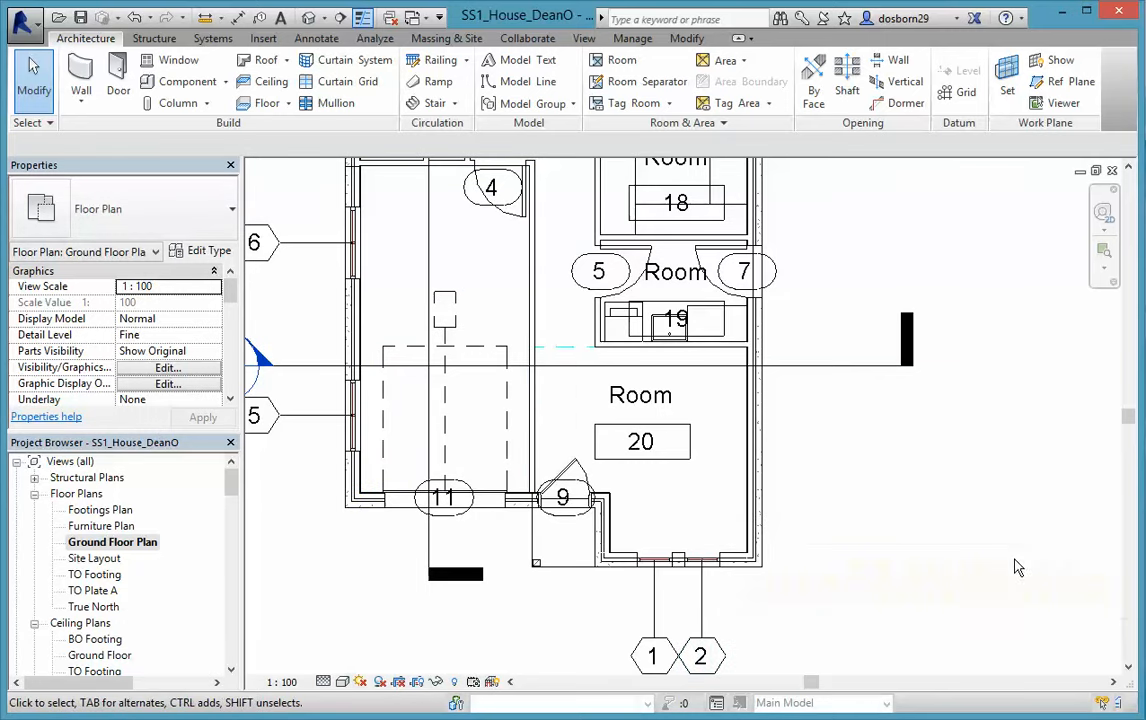
- Open the Section 1 building section and bring the ground floor slab into close view
scroll(441, 553, "down", 2)
middle_click_drag(340, 573, 450, 624)
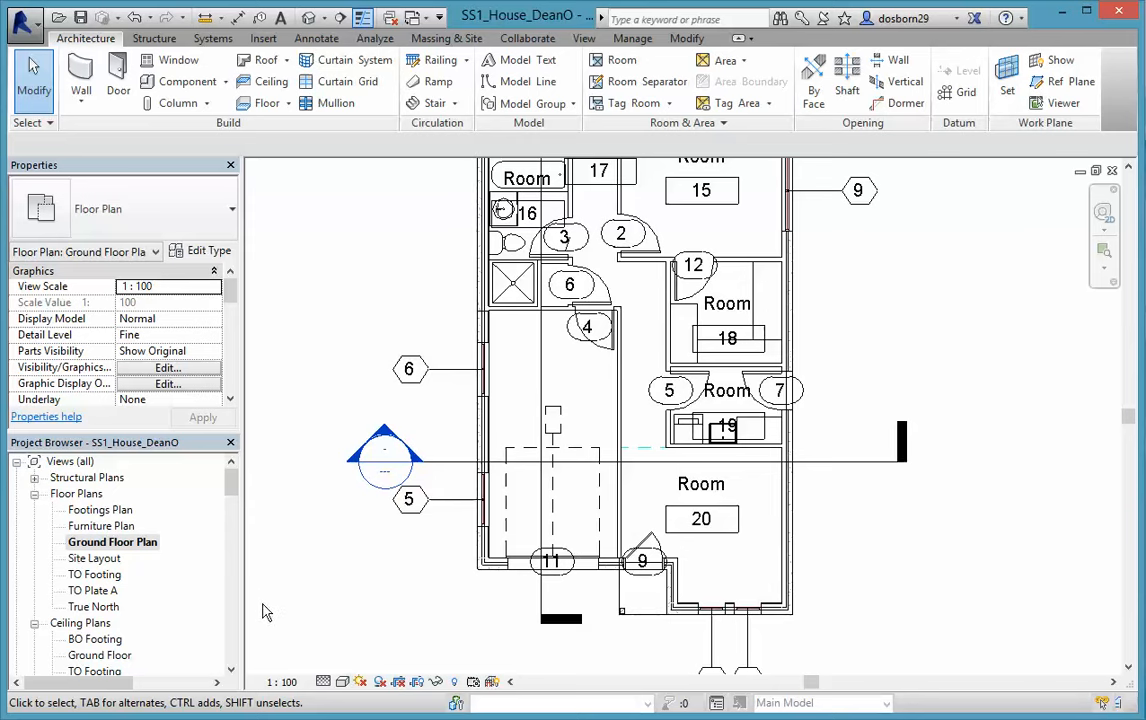
left_click_drag(230, 484, 230, 512)
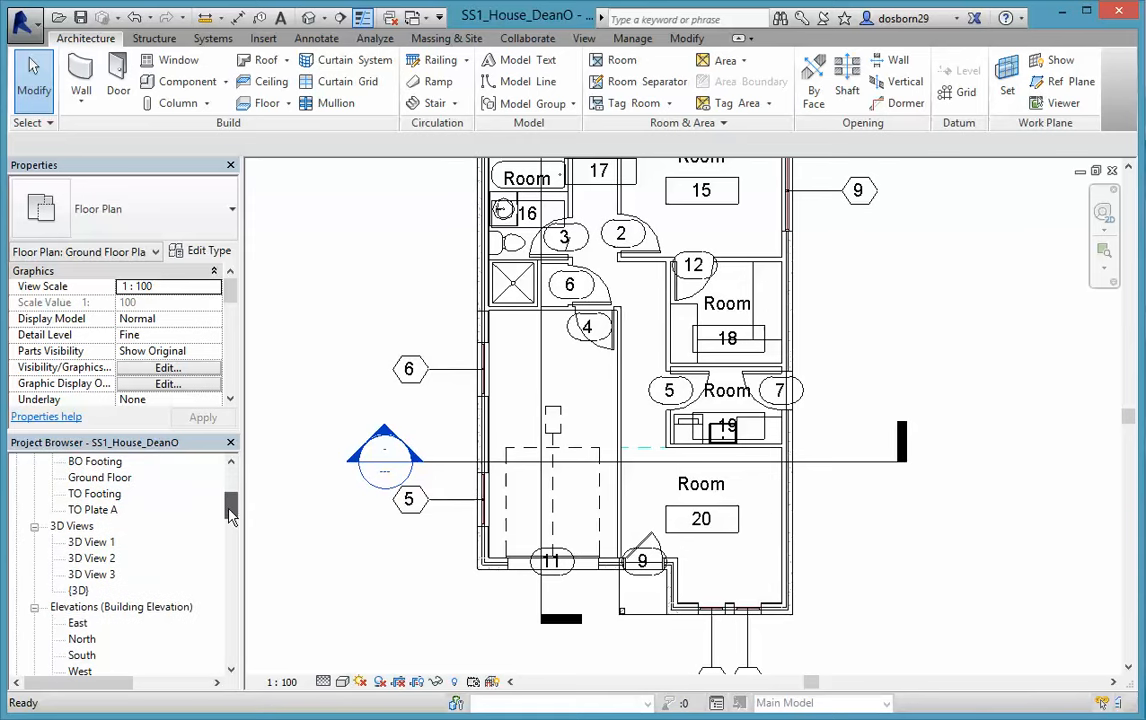
scroll(80, 620, "down", 1)
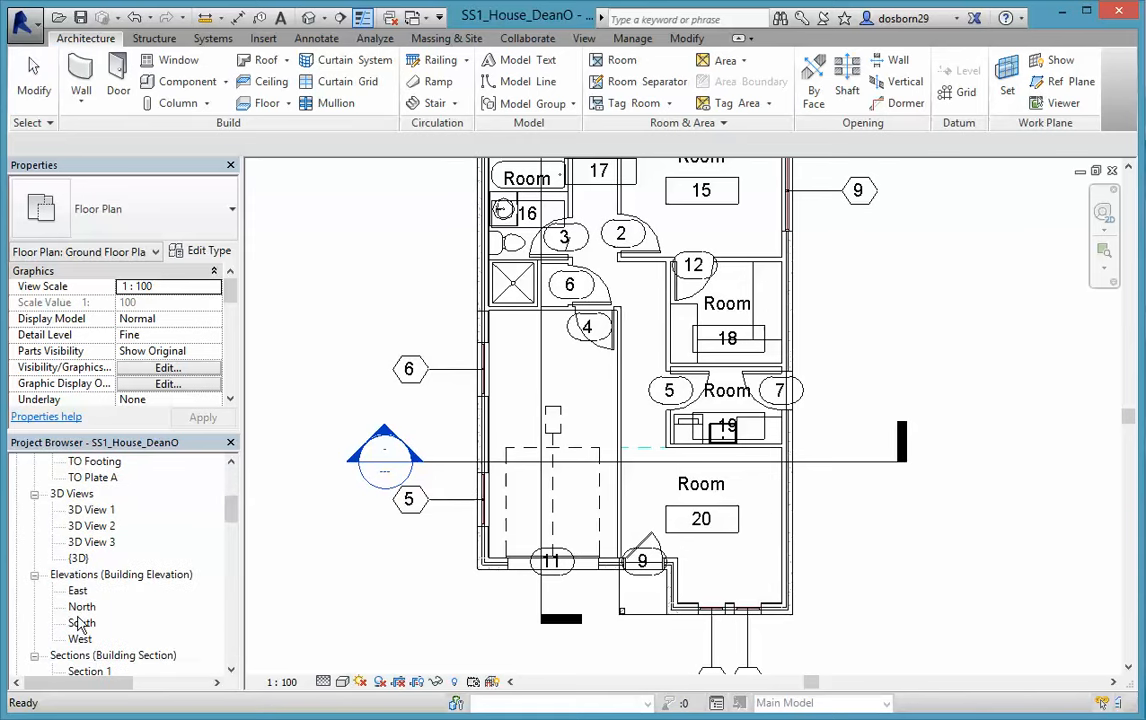
scroll(80, 622, "down", 1)
double_click(88, 623)
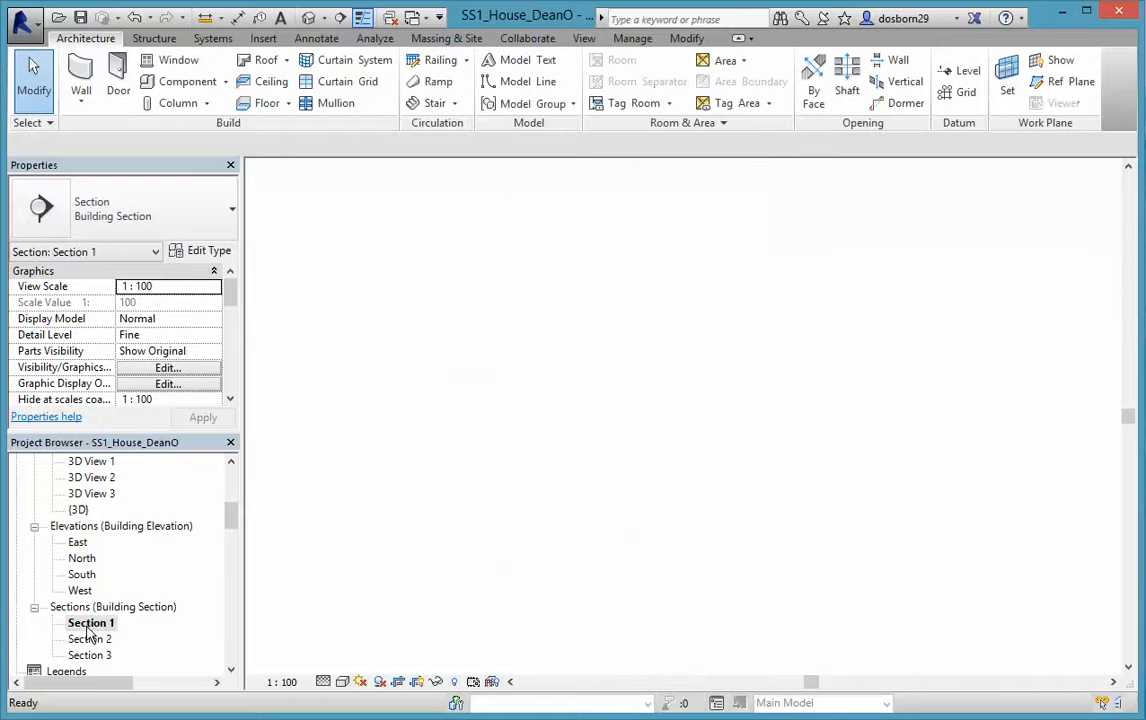
scroll(632, 514, "up", 5)
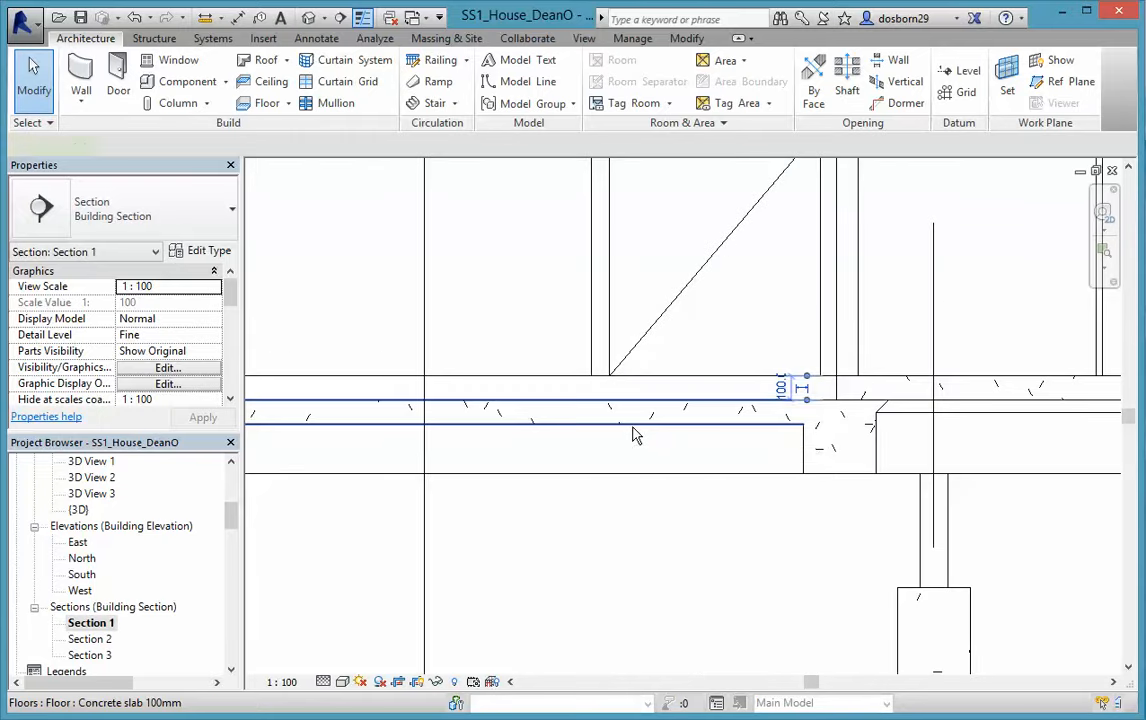
- Inspect the concrete slab in the section, checking its level and the gap to the ground floor line above
left_click(633, 434)
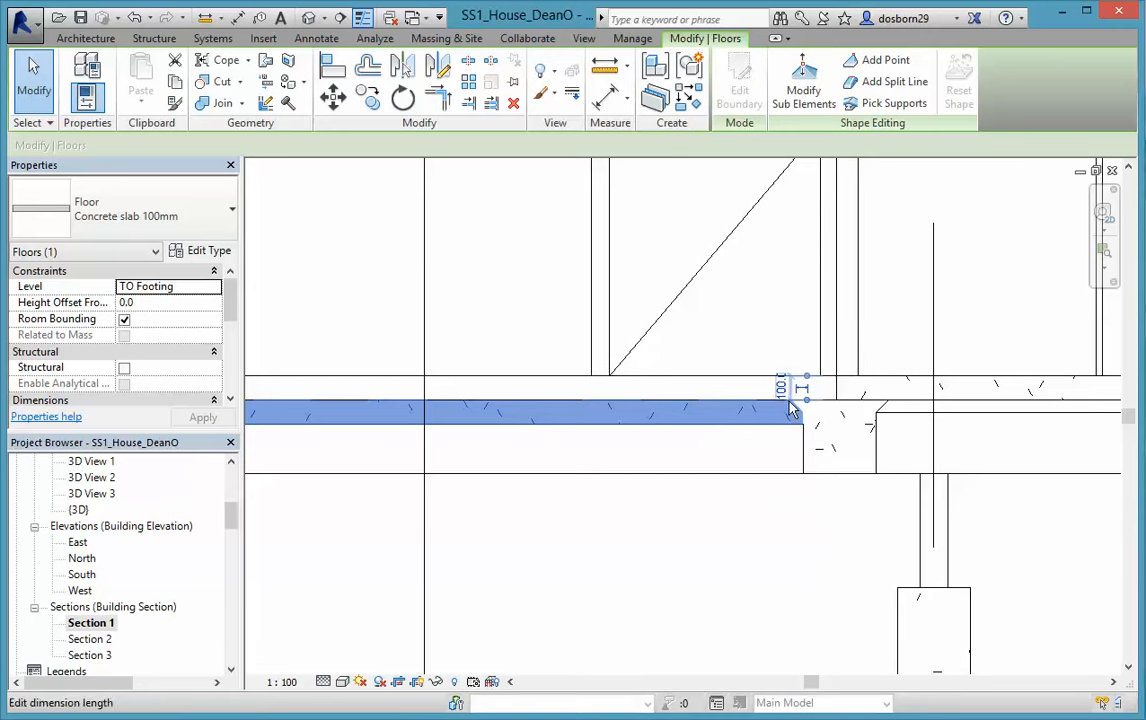
left_click(735, 558)
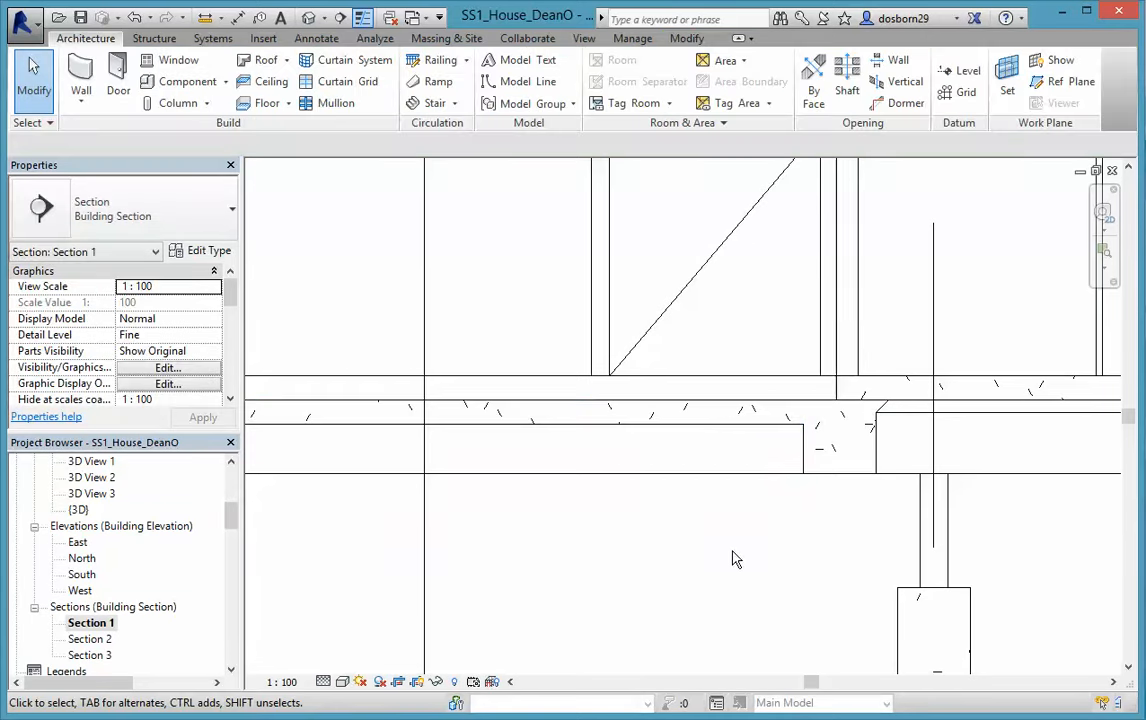
left_click(690, 436)
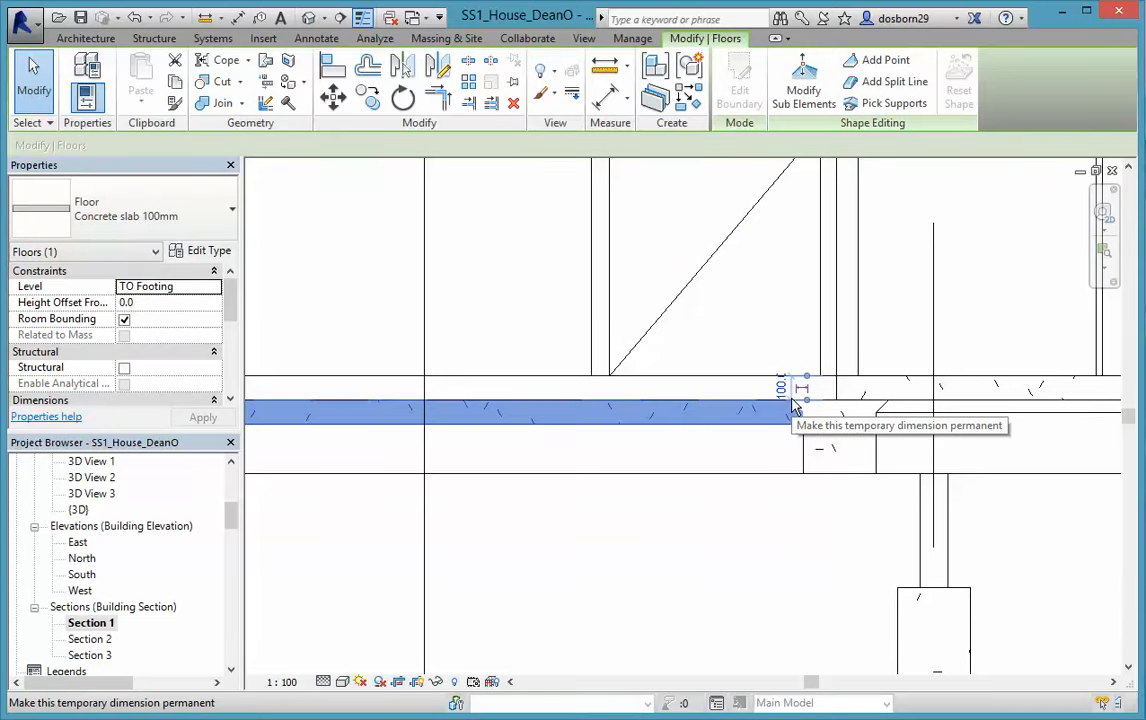
scroll(780, 471, "down", 2)
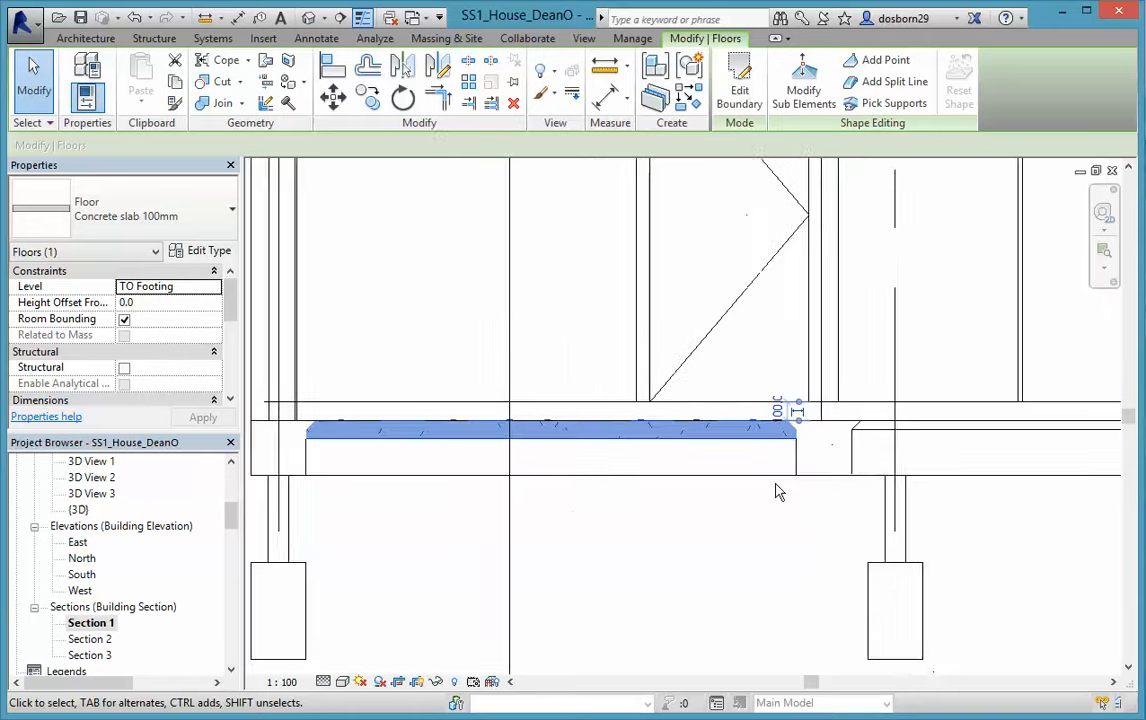
left_click(473, 546)
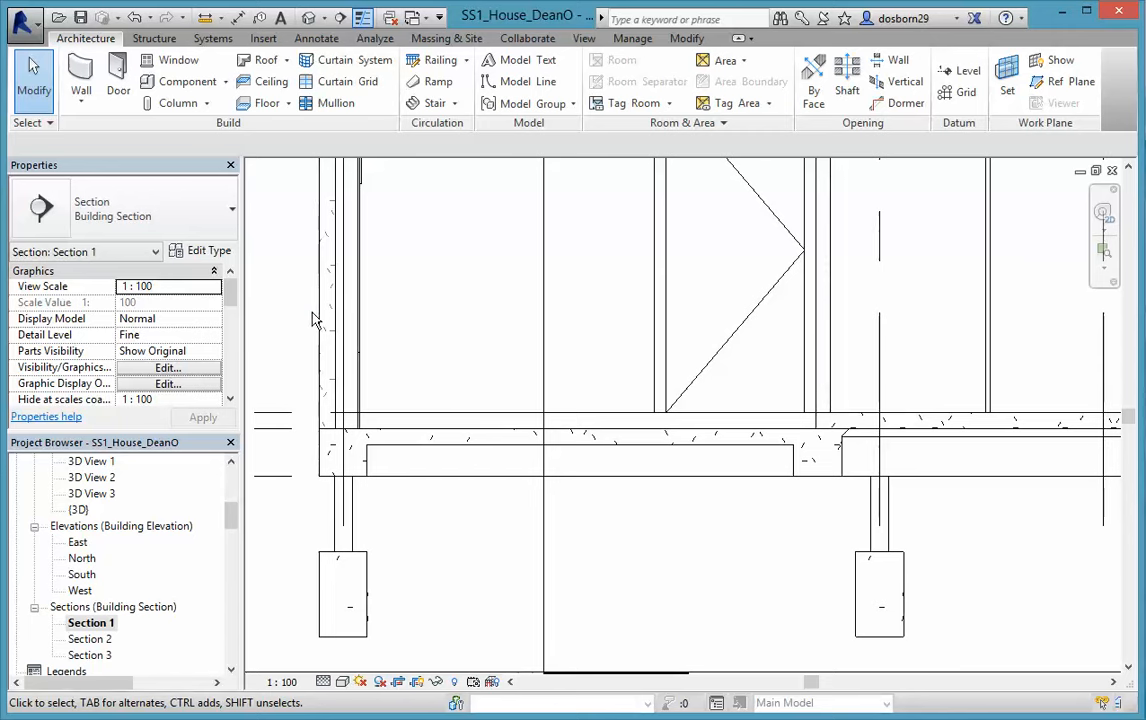
- Start a new floor boundary sketch in the Ground Floor Plan view using the Concrete slab 100mm type
left_click(262, 106)
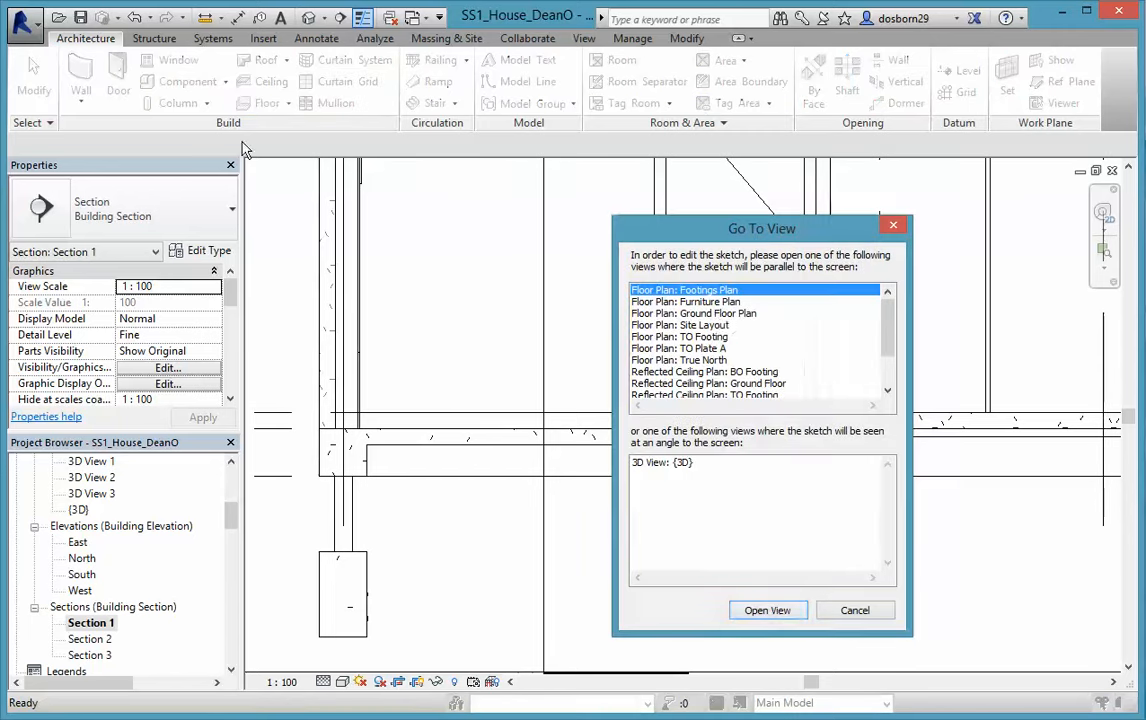
left_click(690, 314)
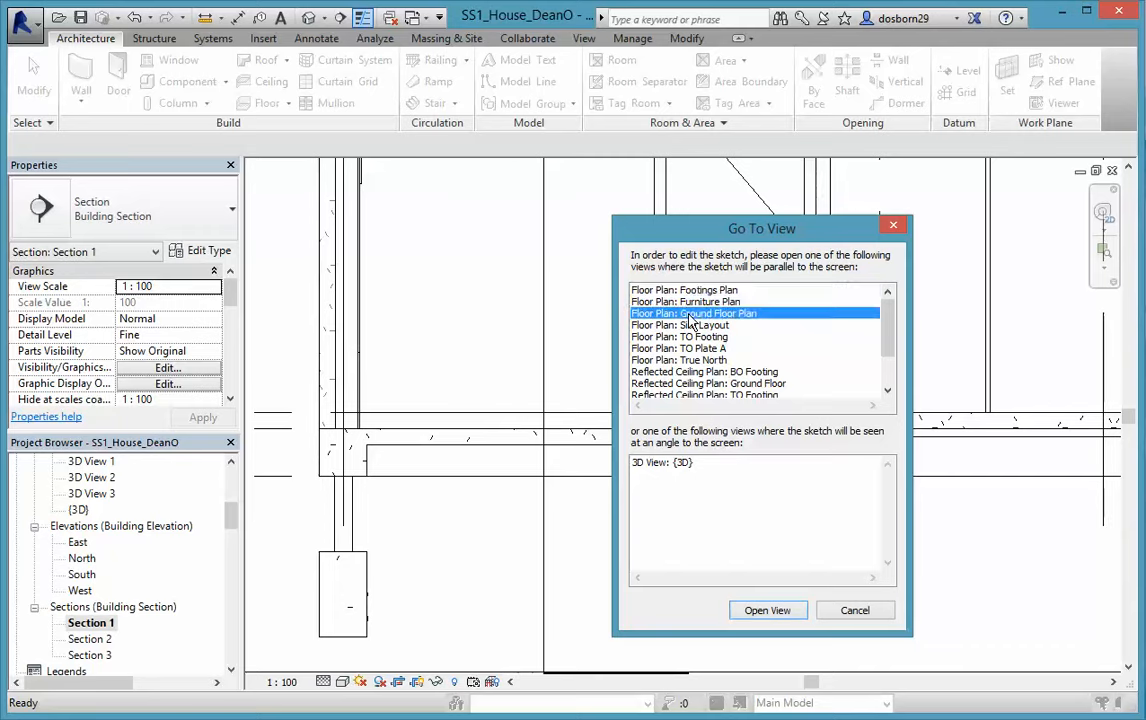
double_click(690, 318)
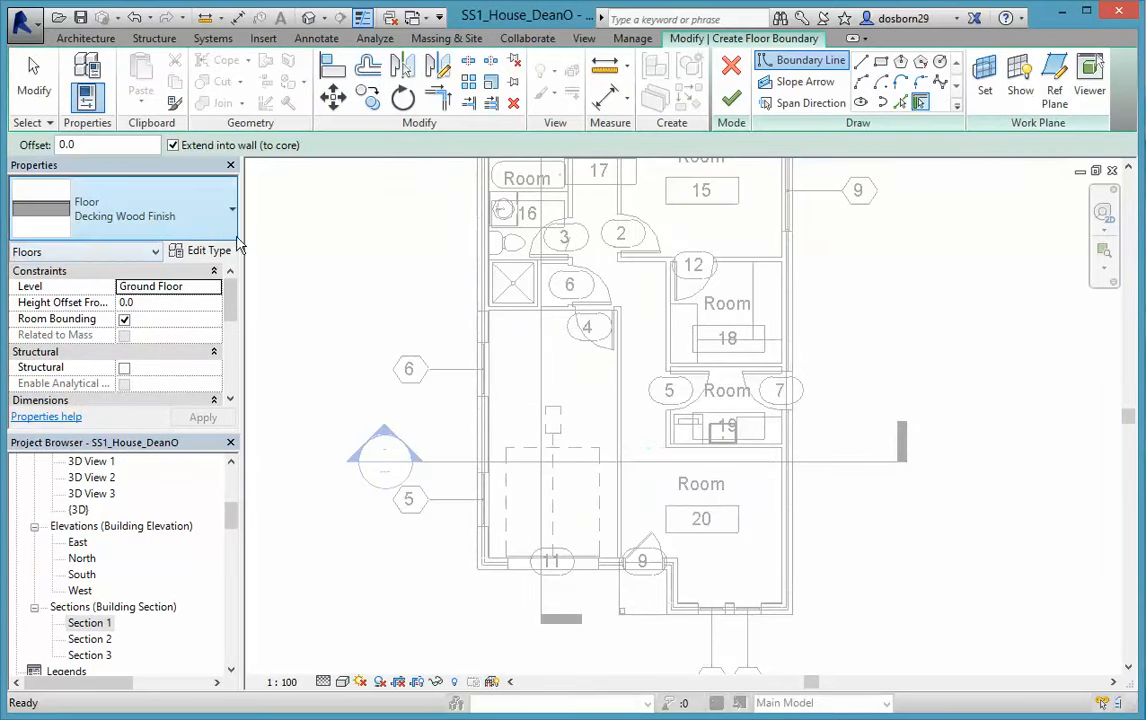
left_click(229, 212)
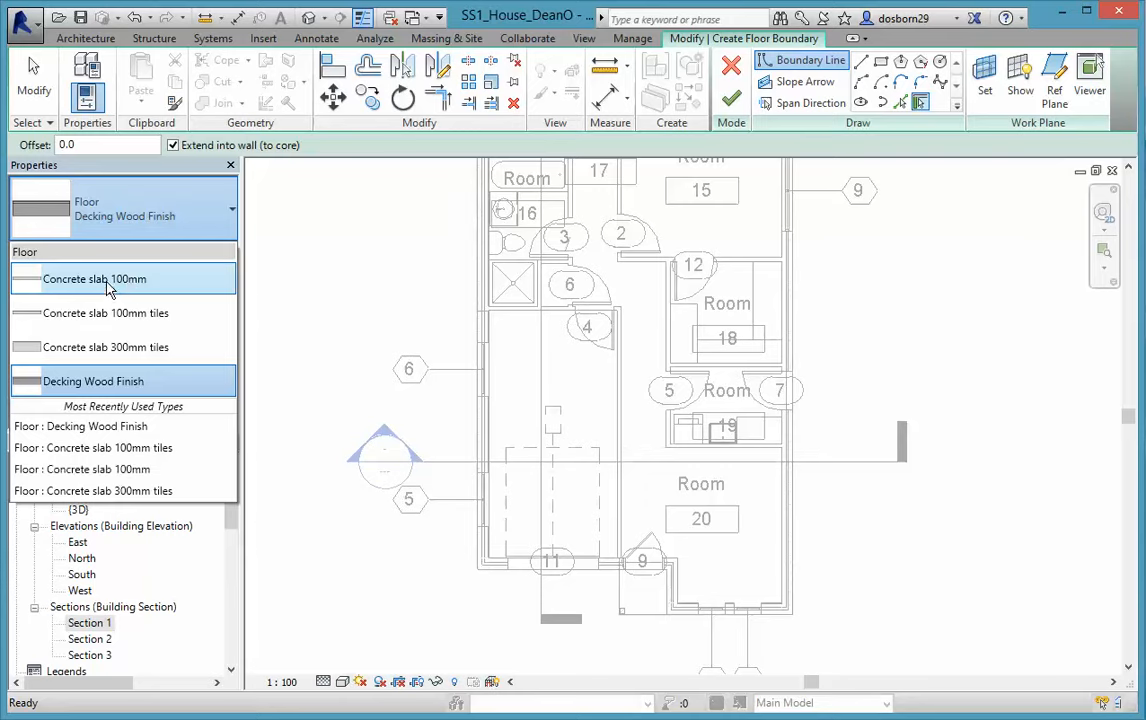
left_click(110, 283)
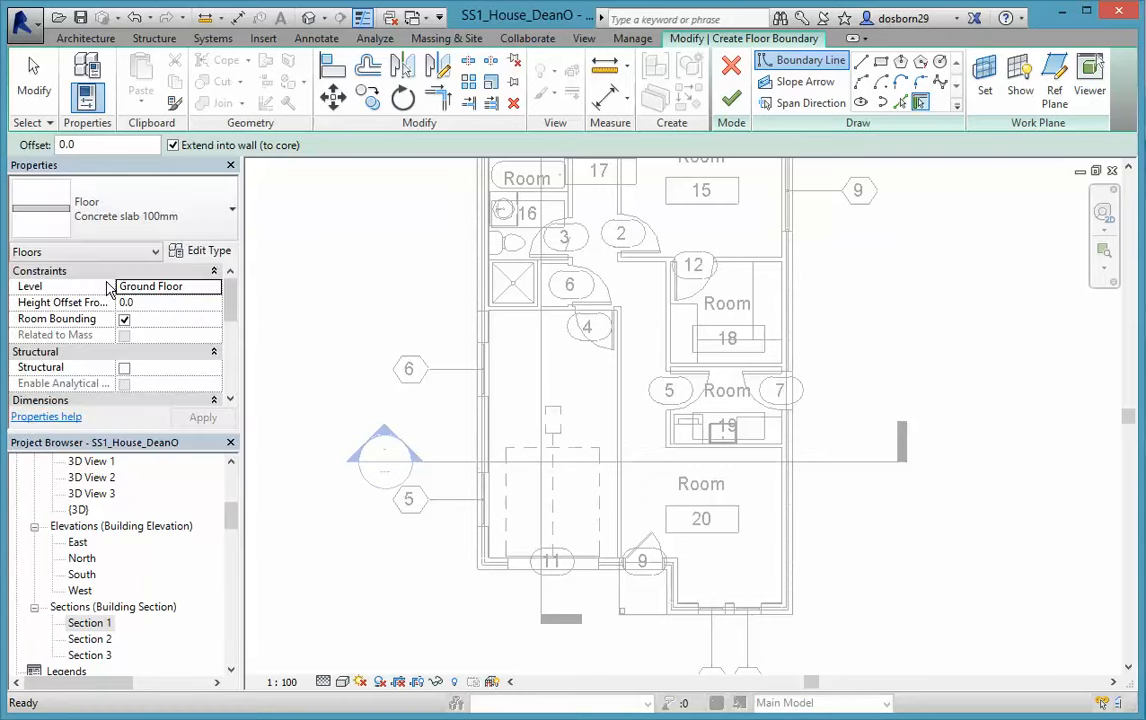
- Duplicate the current floor type under the name Concrete slab 100mm 2
left_click(203, 254)
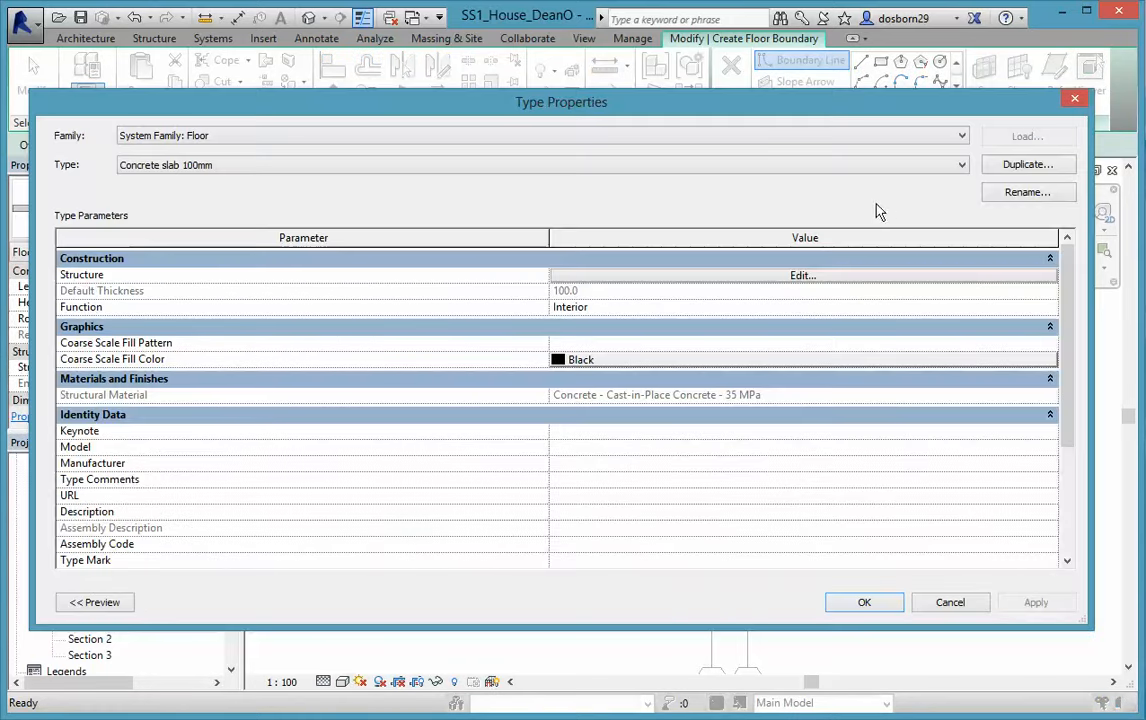
left_click(1030, 166)
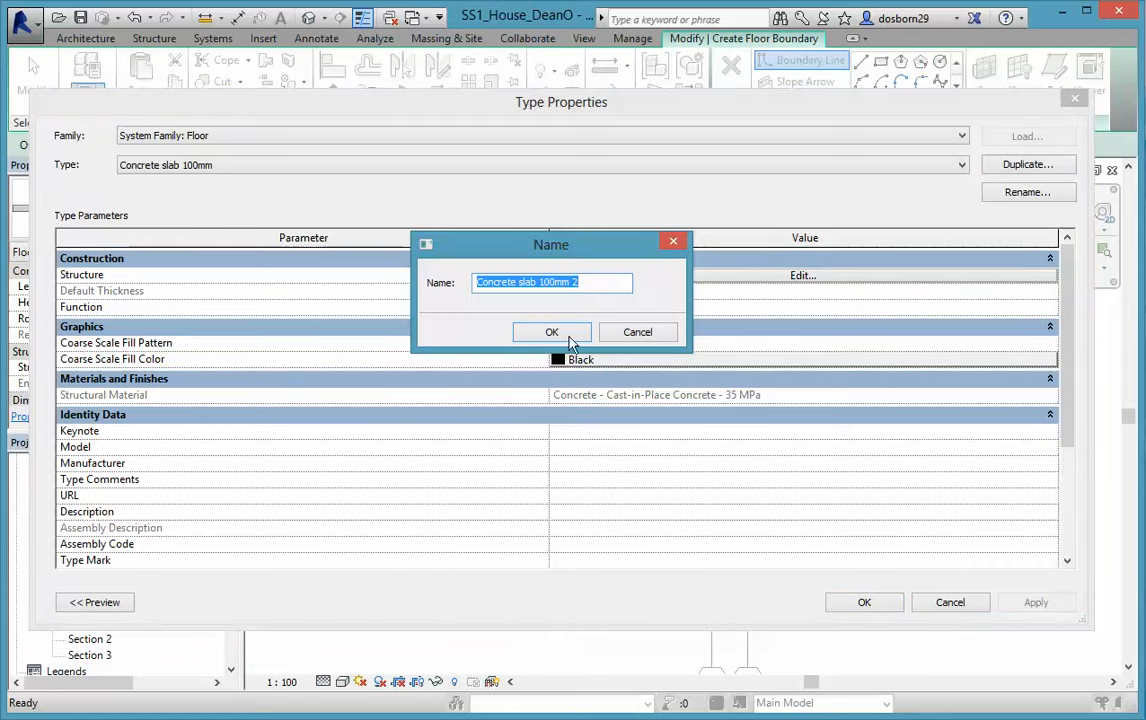
left_click(552, 333)
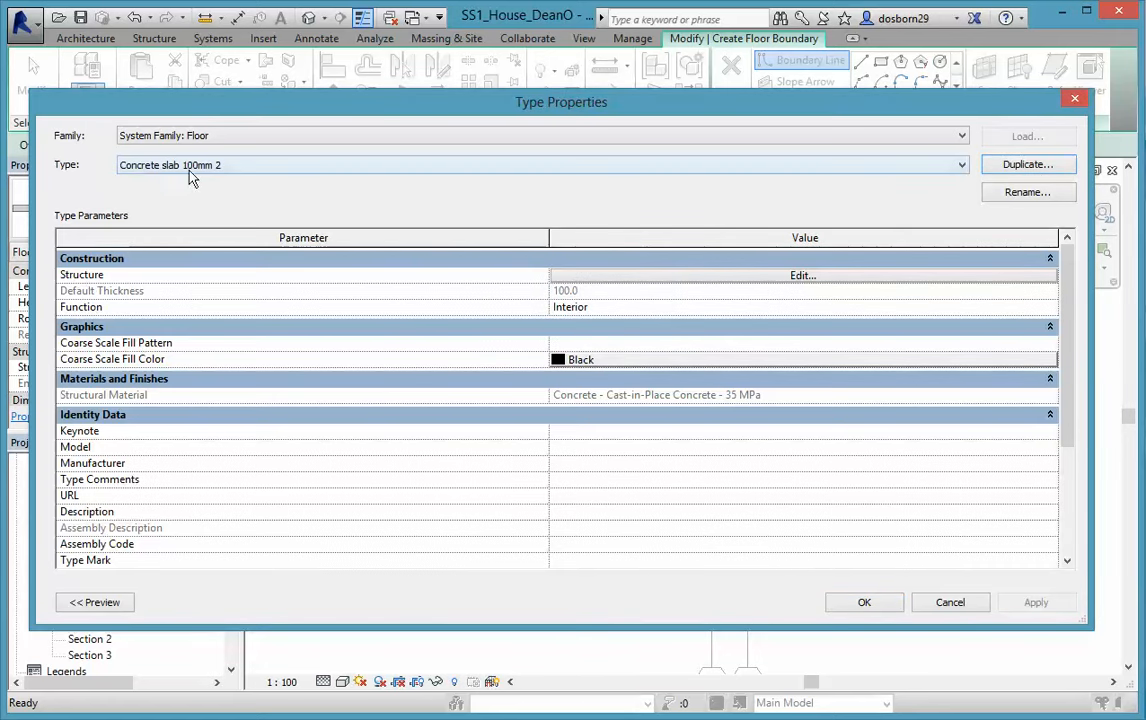
- Rename the duplicated floor type as Garage floor5mm
left_click(1007, 194)
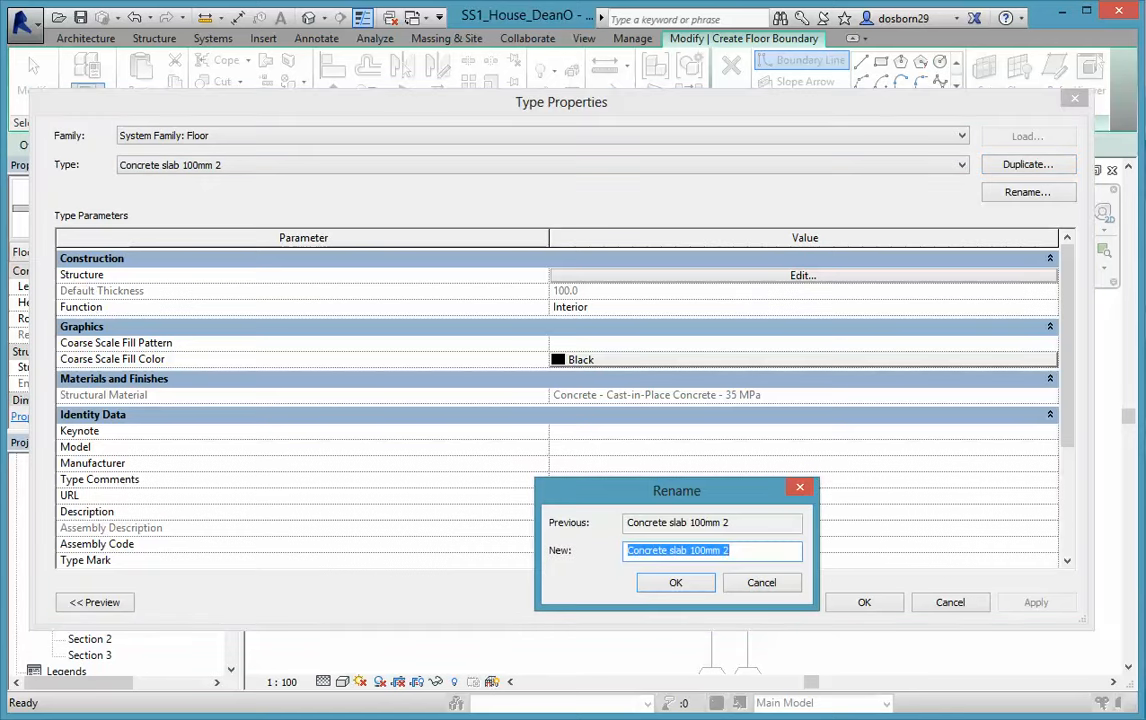
type("Garage ")
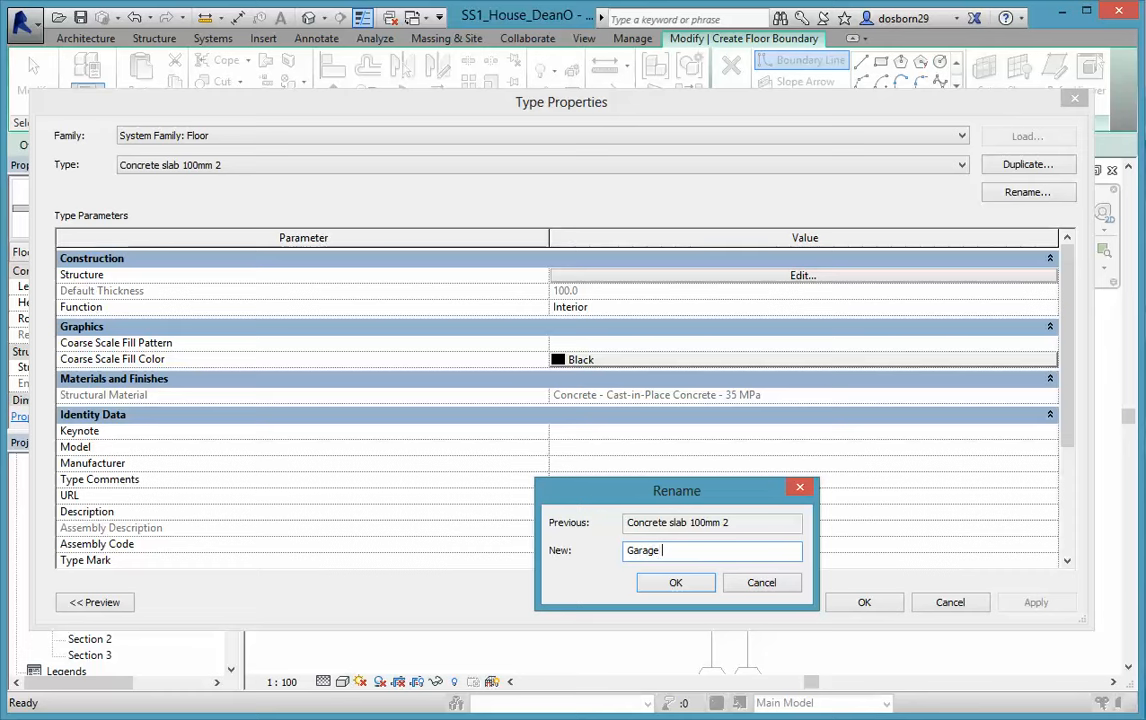
type("floor5mm")
left_click(670, 583)
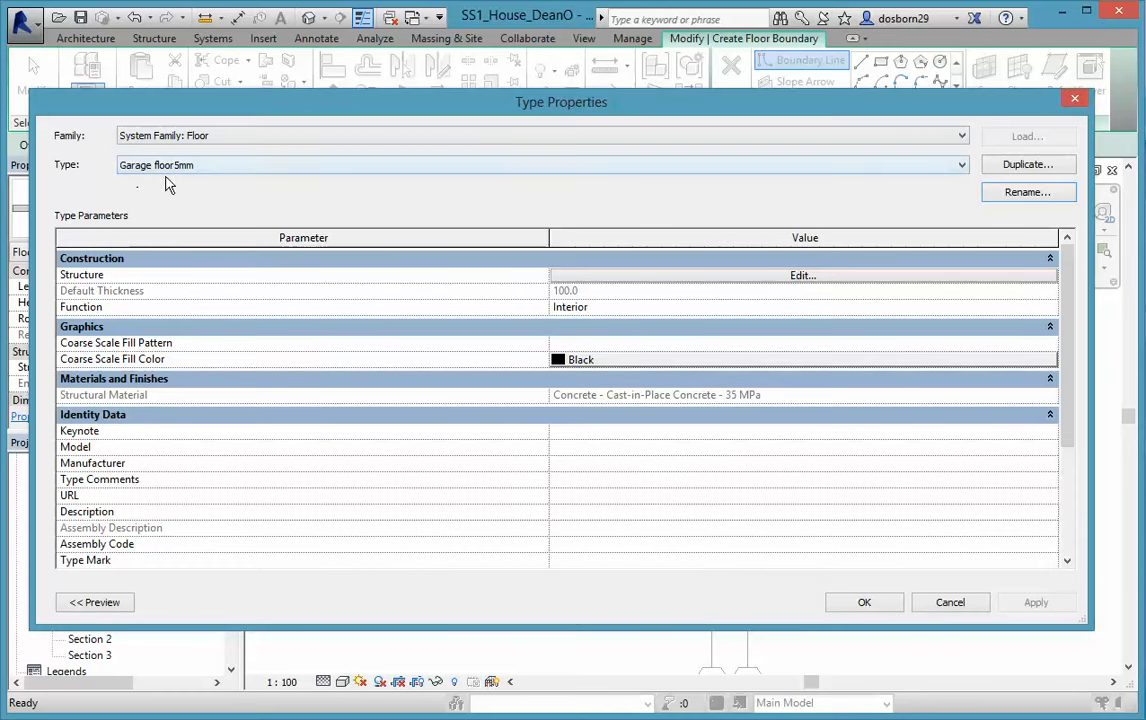
- Edit the garage floor type's structure, changing the concrete layer's thickness to suit the type name, and accept the type properties
left_click(808, 276)
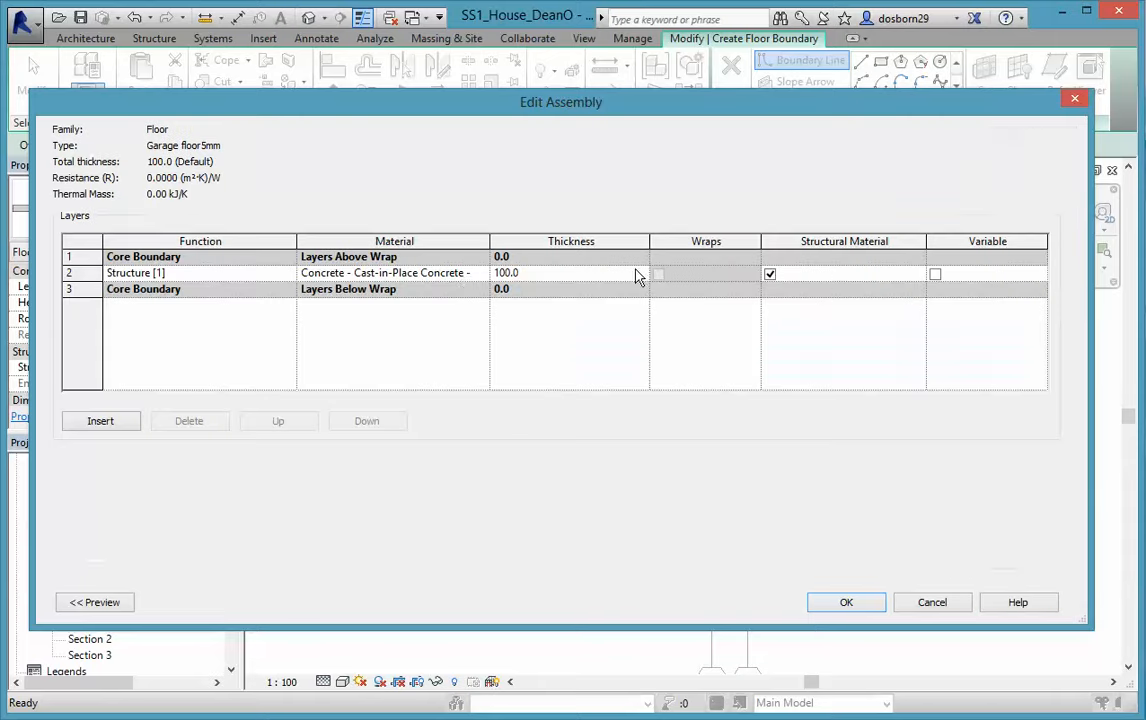
left_click(531, 273)
left_click(846, 605)
left_click(860, 602)
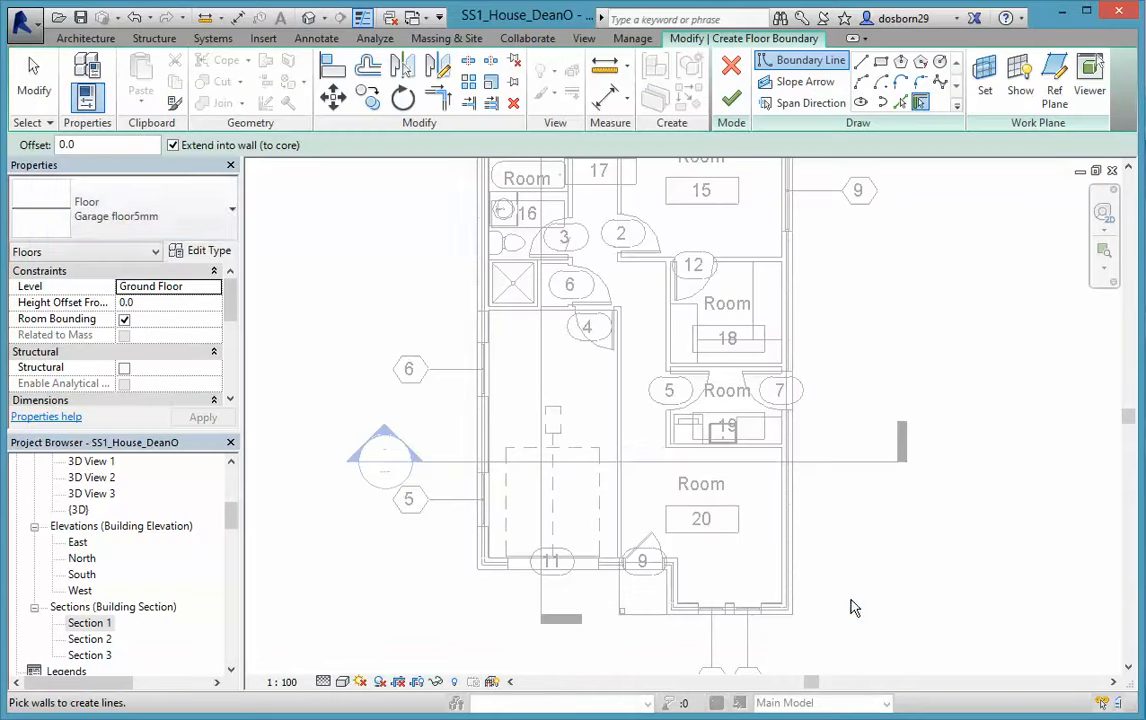
- Sketch a rectangular floor boundary about 5490 mm long along the garage's inner wall faces and finish the floor
left_click(884, 64)
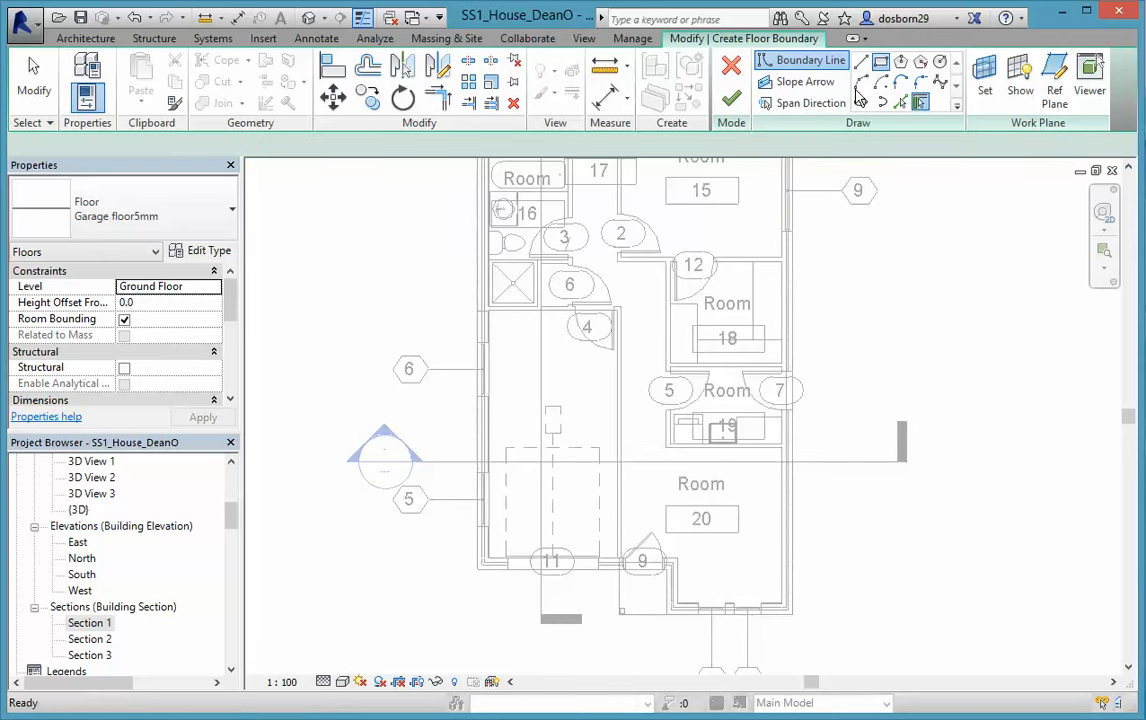
left_click(487, 312)
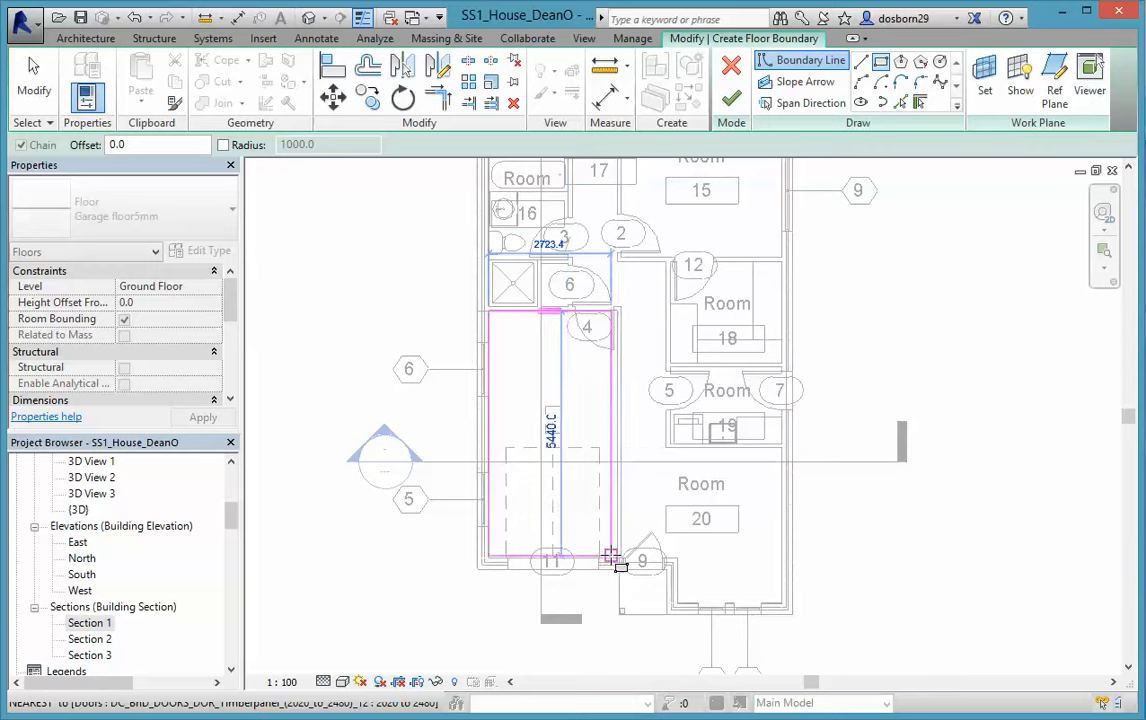
scroll(616, 558, "up", 4)
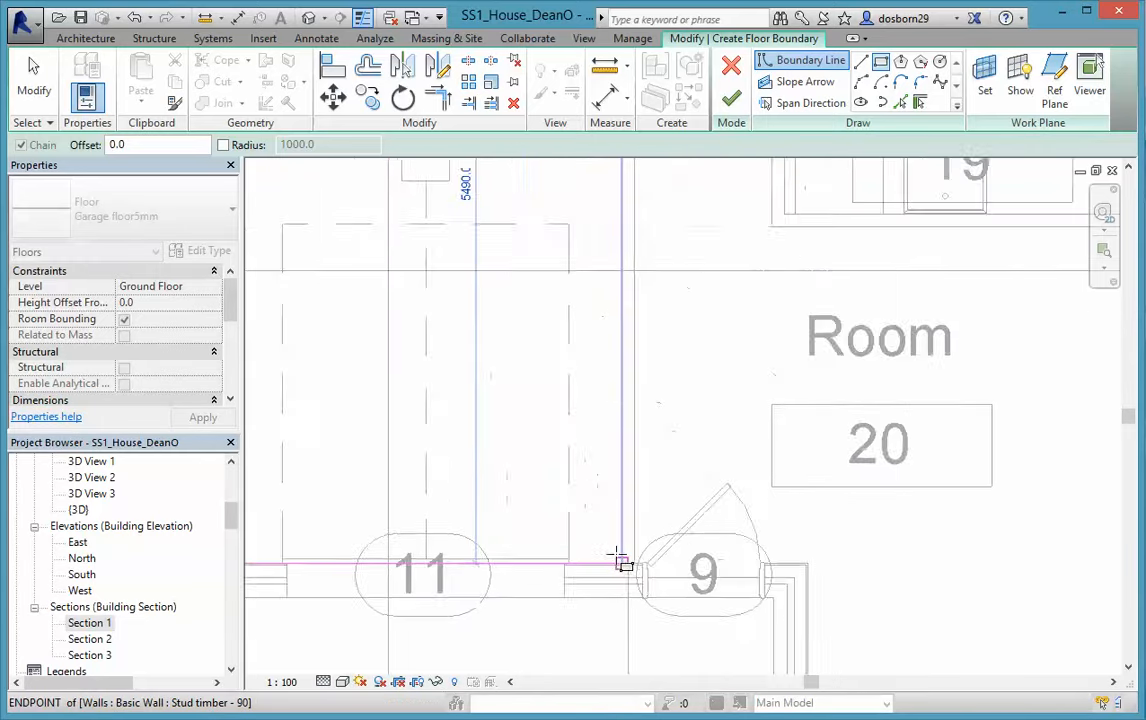
left_click(616, 558)
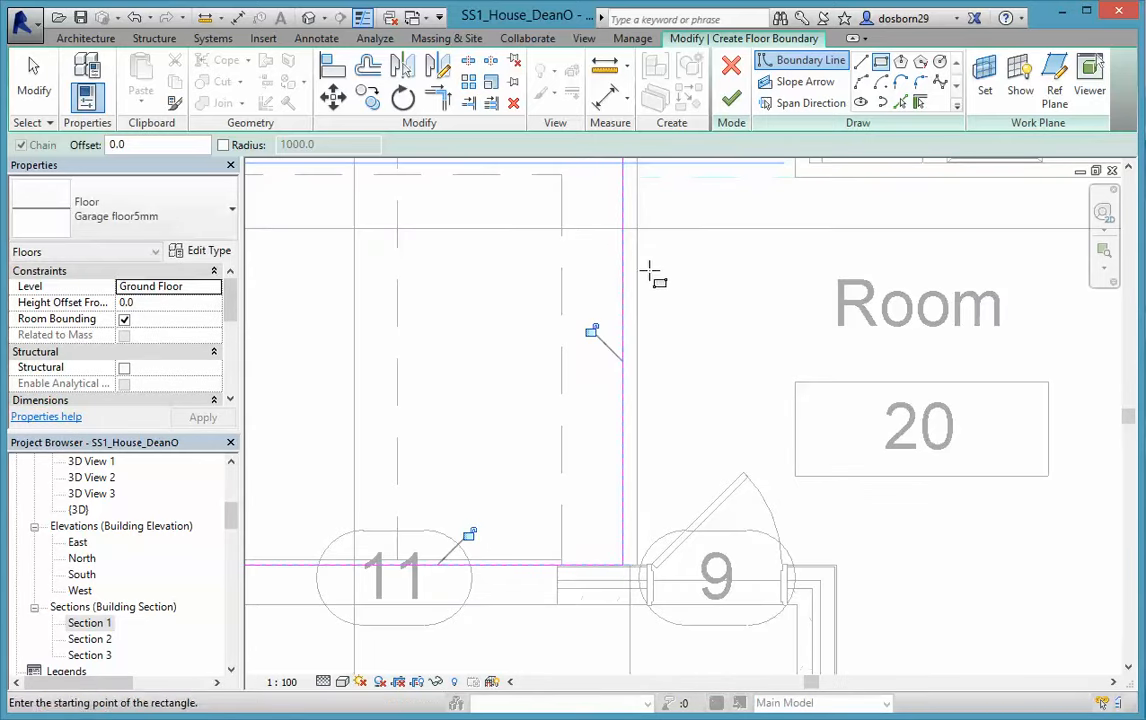
left_click(731, 97)
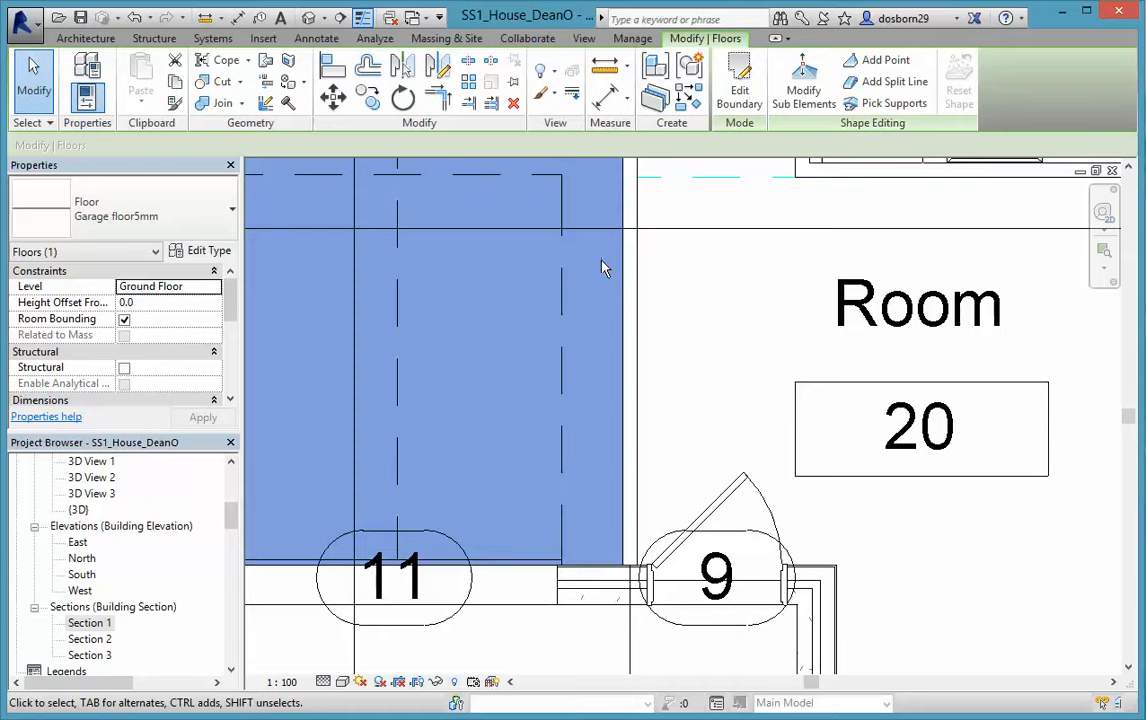
- Open the Section 1 building section and set the garage floor's height offset from the Ground Floor level to -100
scroll(604, 266, "down", 5)
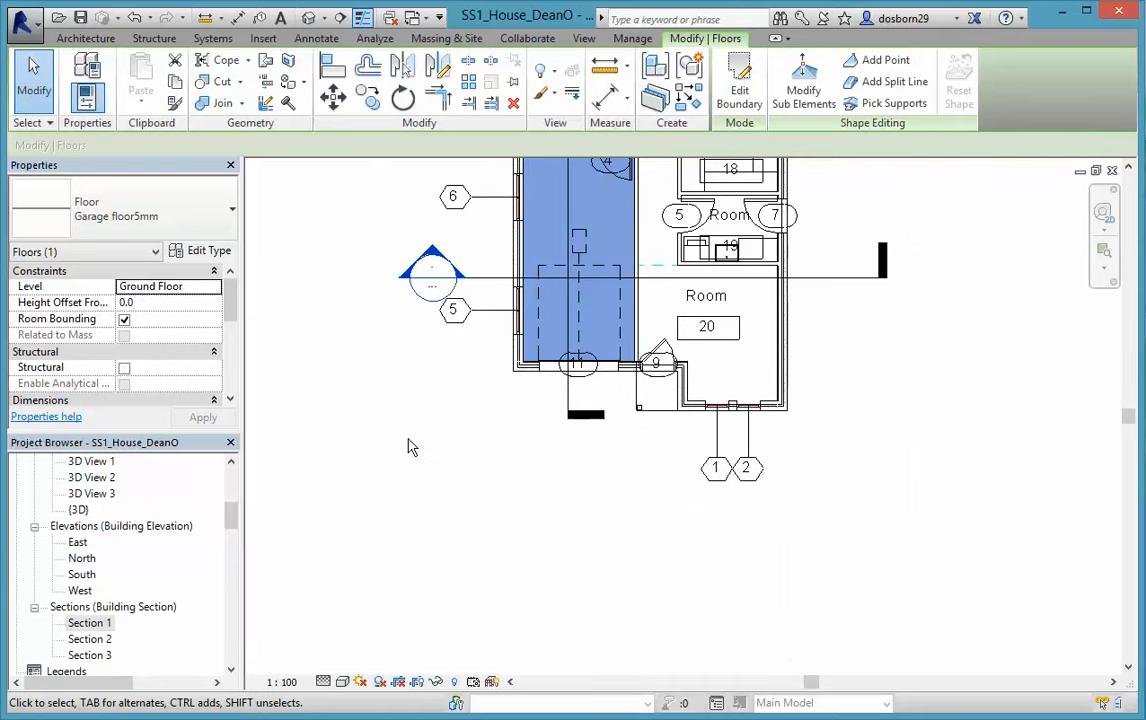
double_click(82, 624)
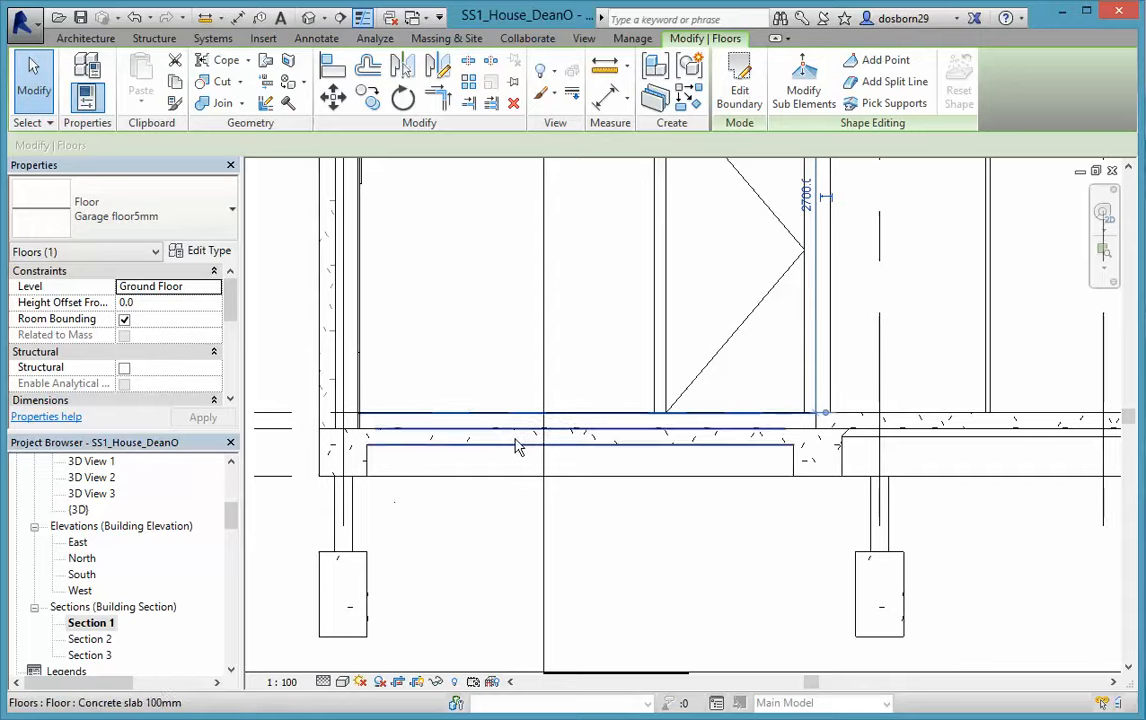
scroll(442, 412, "up", 3)
scroll(499, 417, "down", 3)
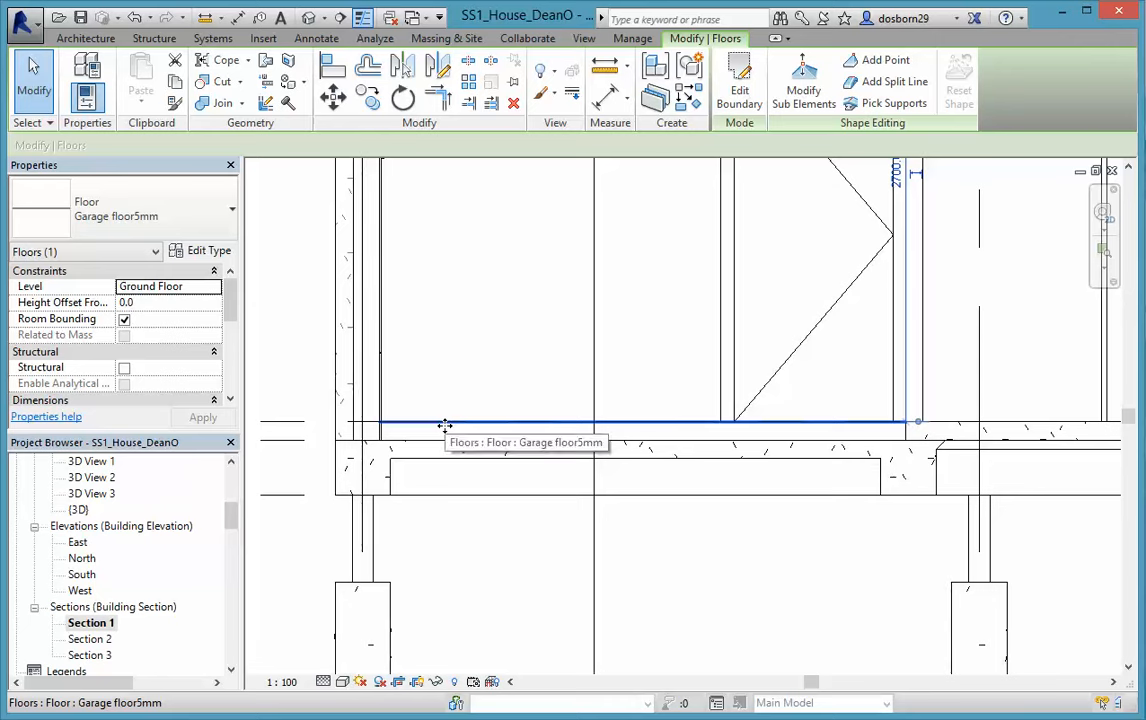
left_click(150, 302)
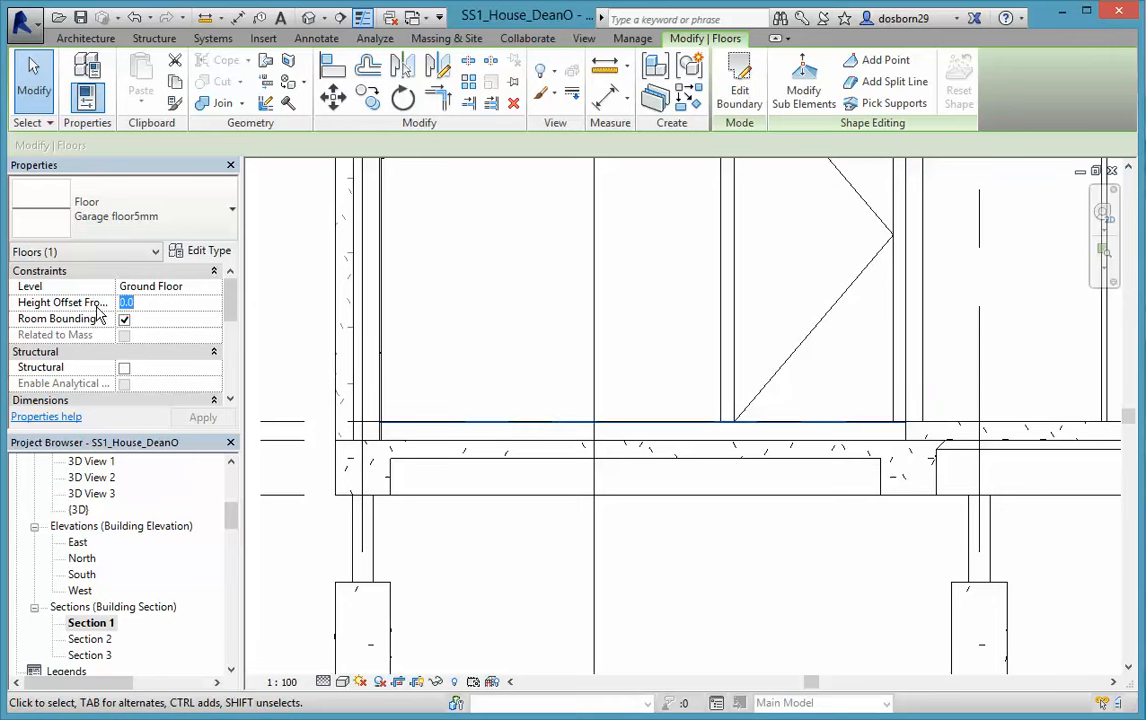
type("-100")
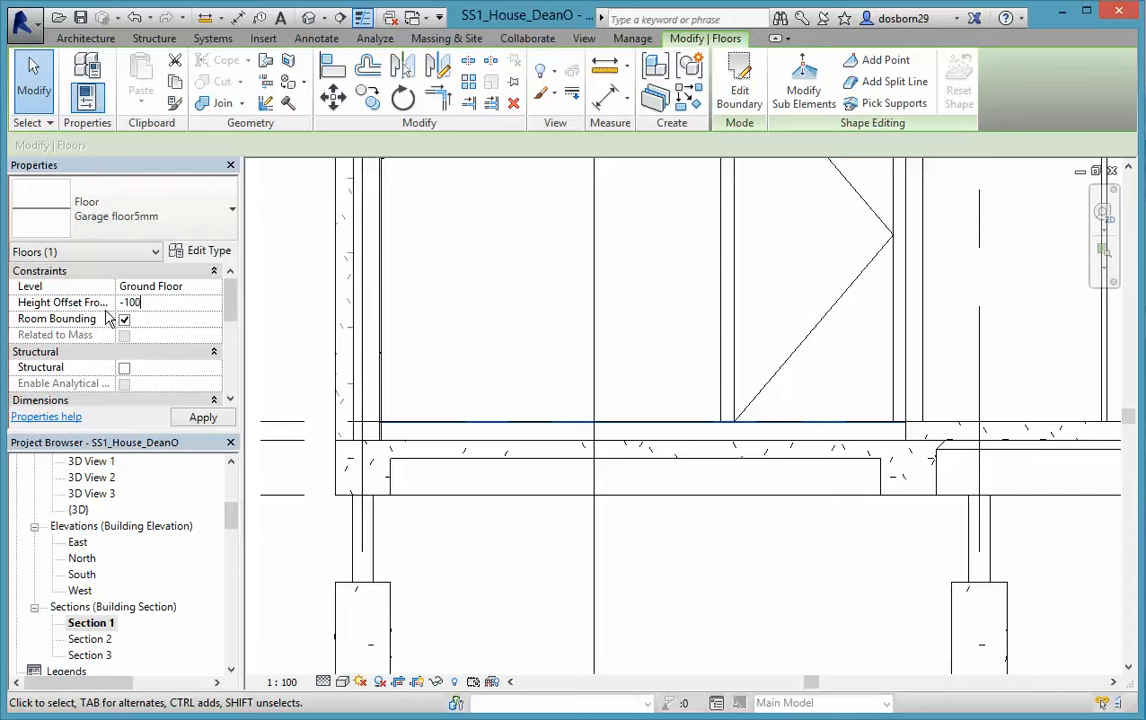
key("Return")
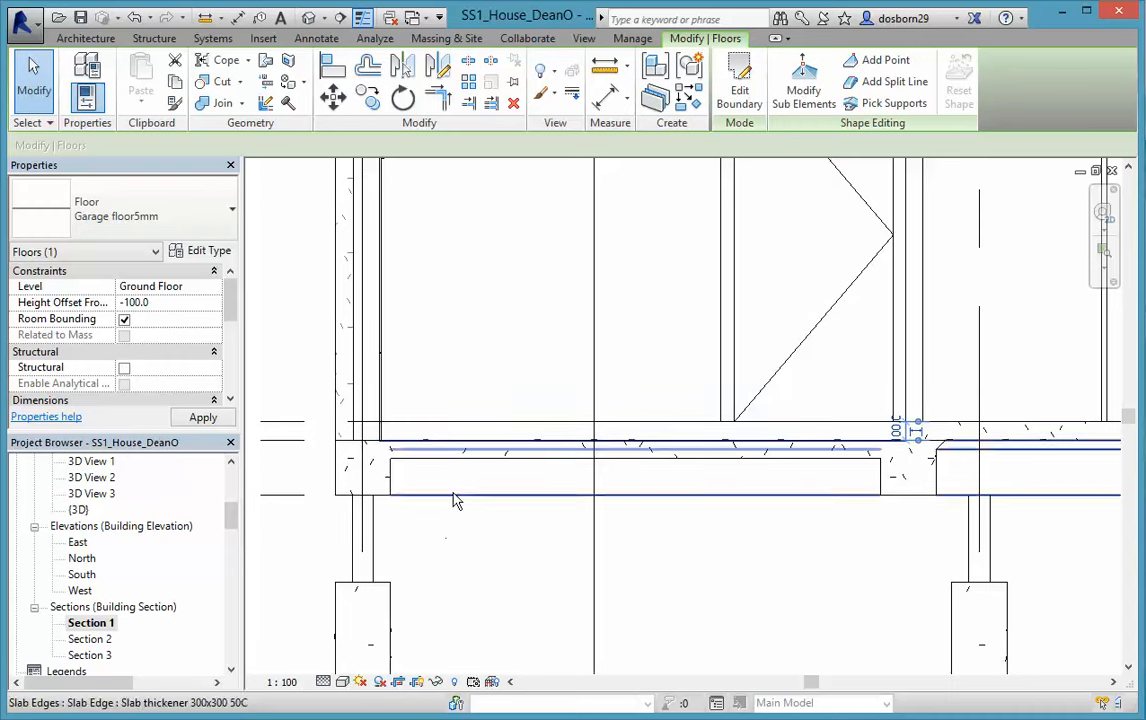
- Join the garage floor's geometry with the concrete slab directly beneath it in Section 1
scroll(619, 443, "up", 3)
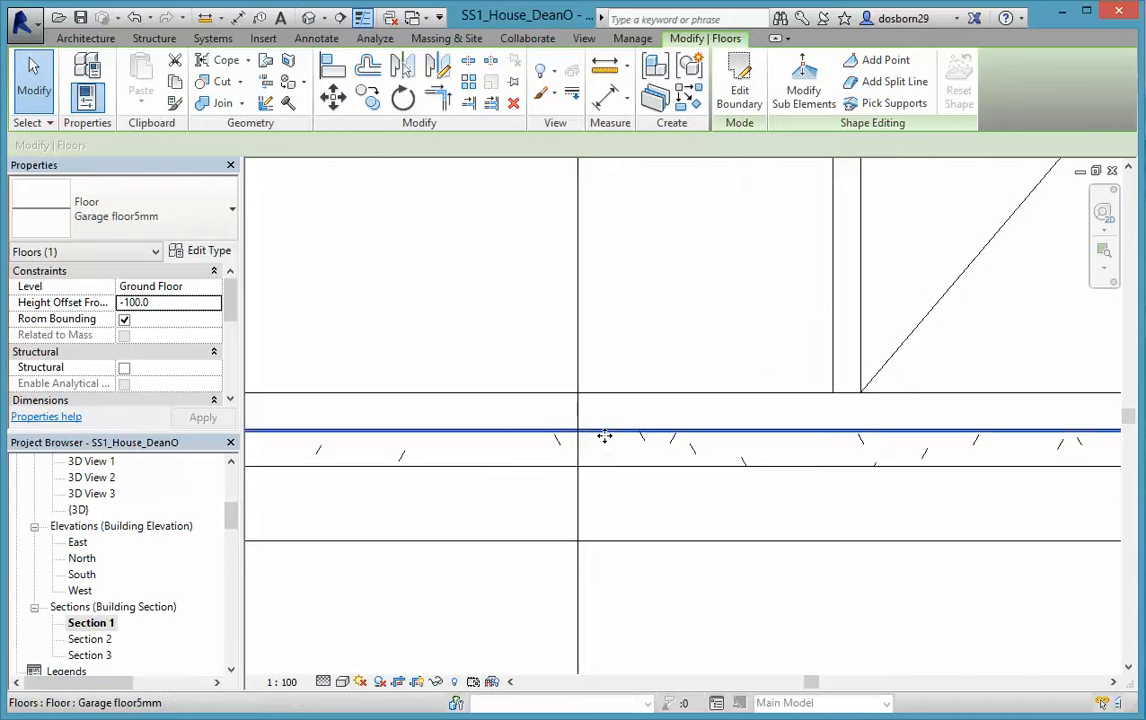
left_click(218, 103)
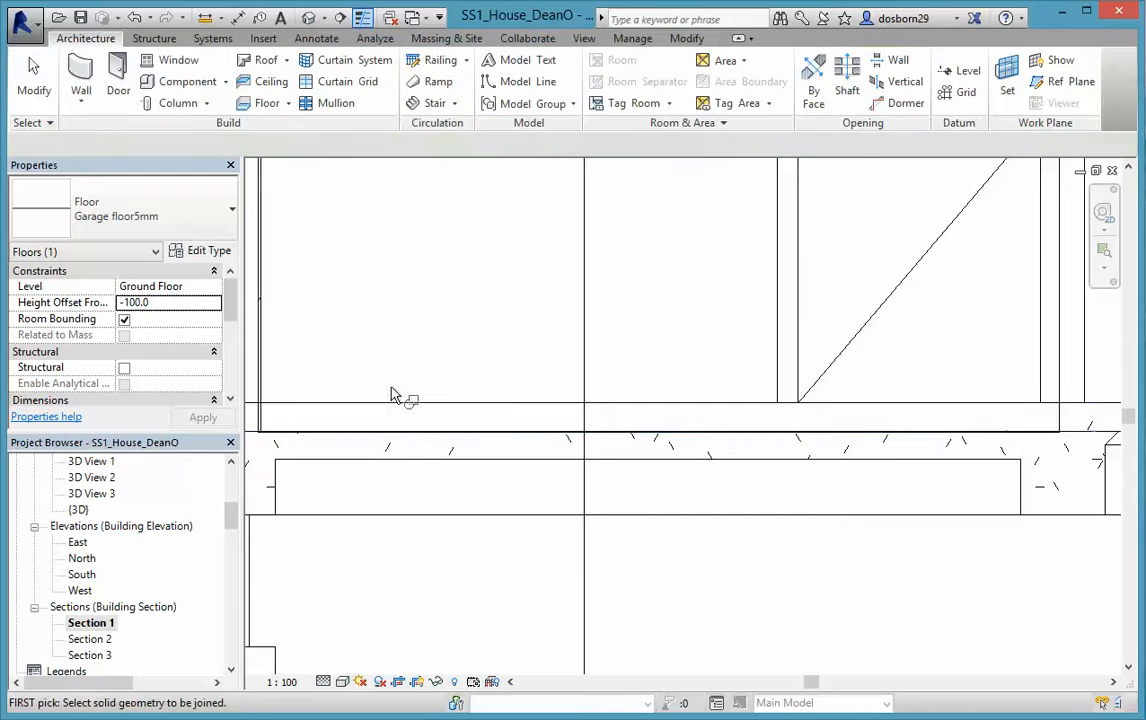
left_click(499, 466)
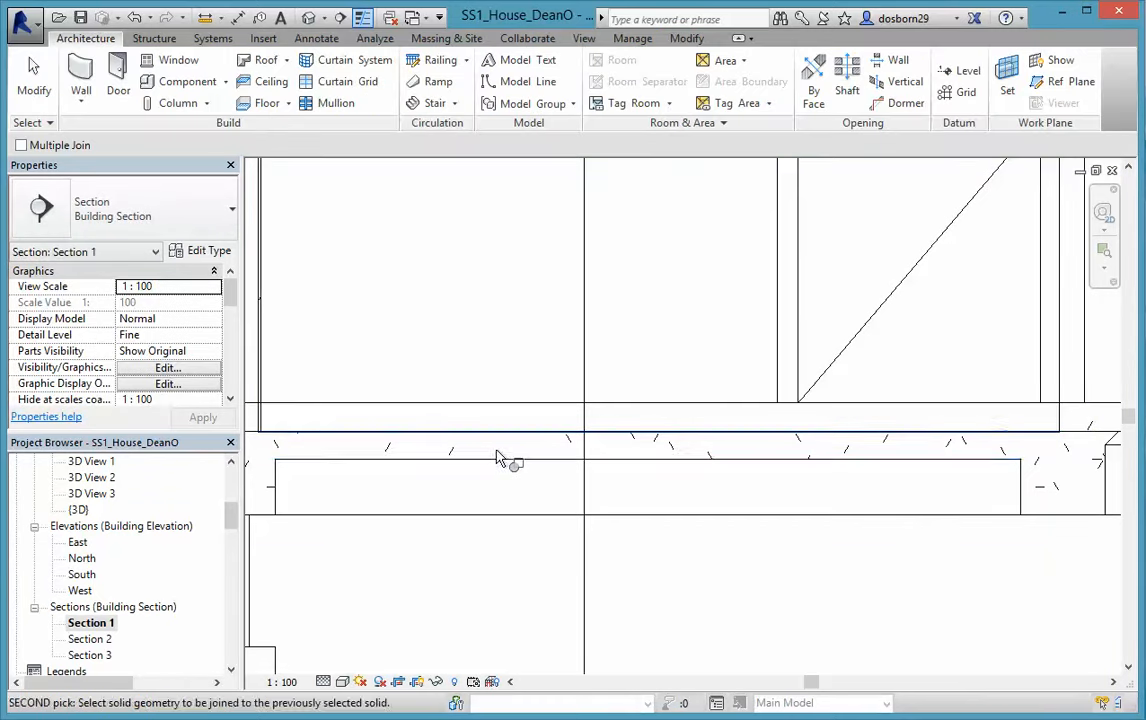
left_click(497, 462)
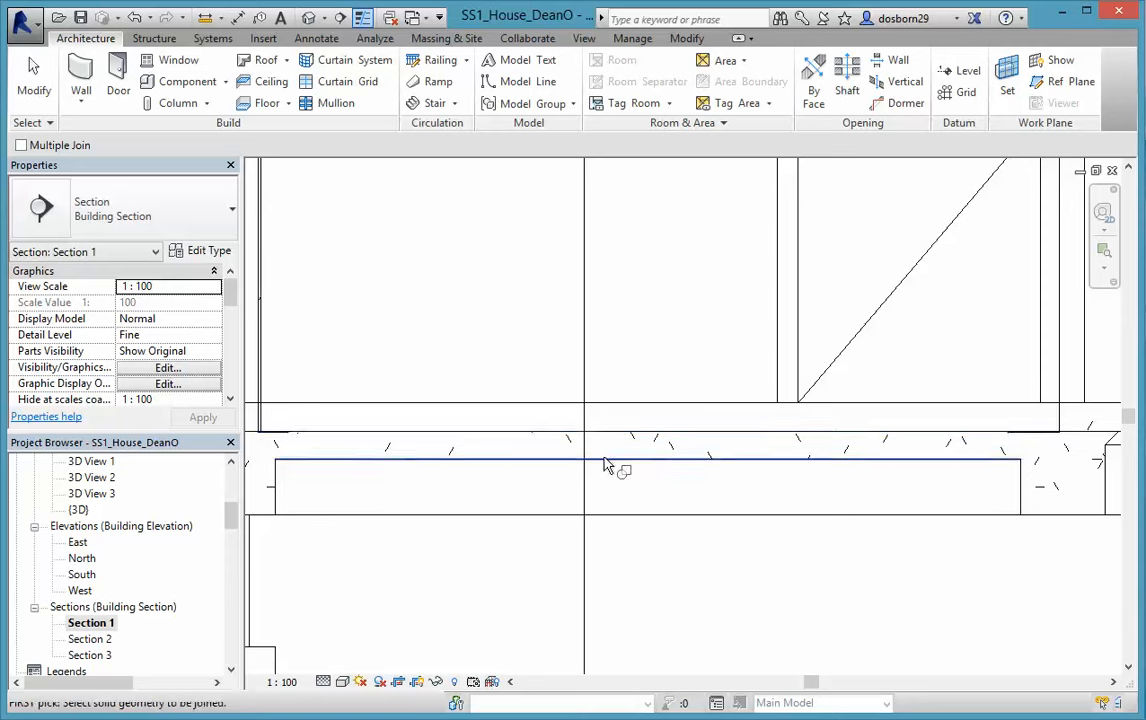
- Join the garage floor with the slab edge thickeners at both sides of the garage in Section 1
left_click(272, 478)
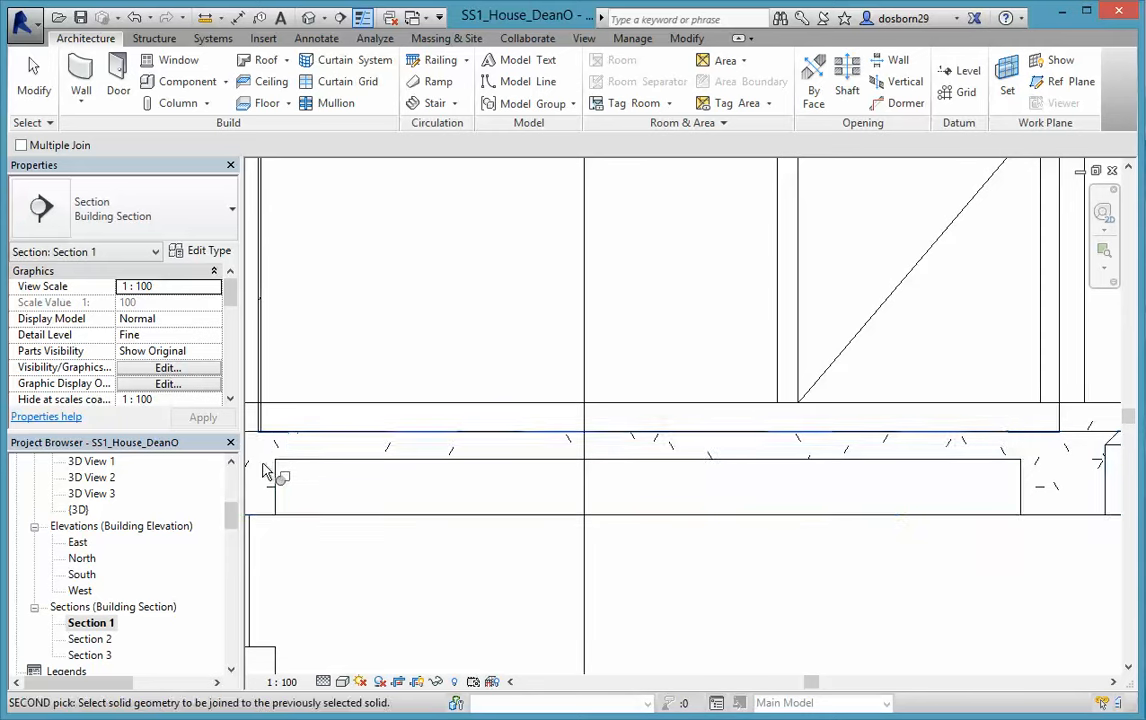
left_click(276, 476)
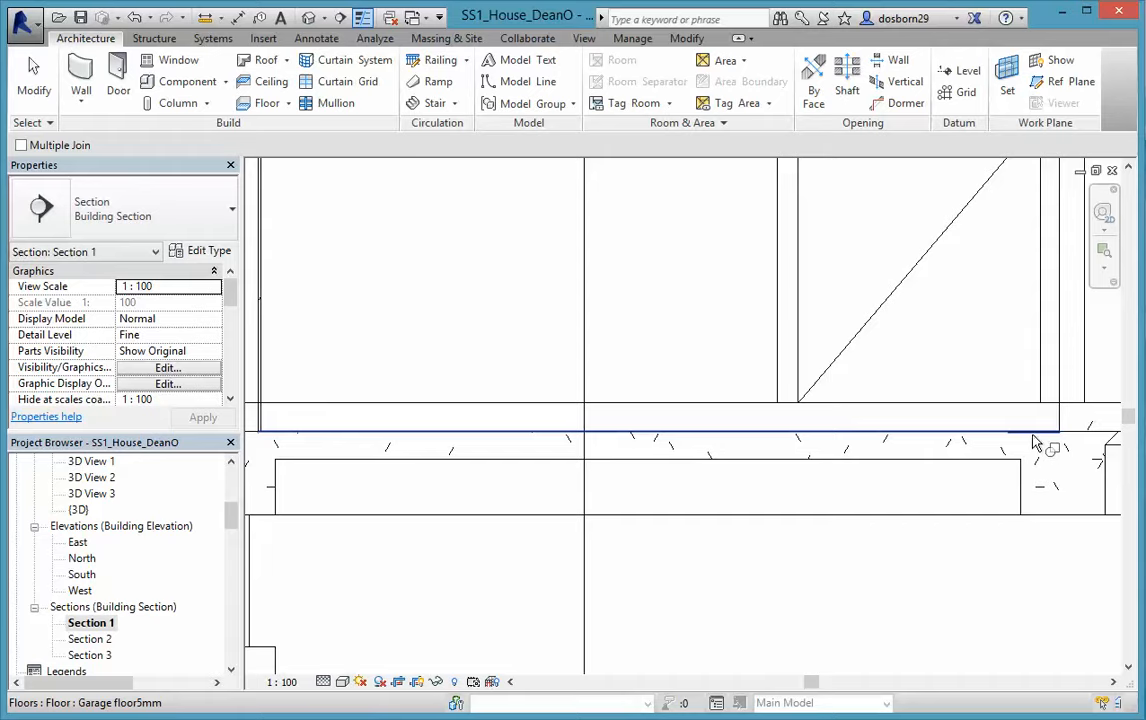
scroll(1035, 443, "up", 2)
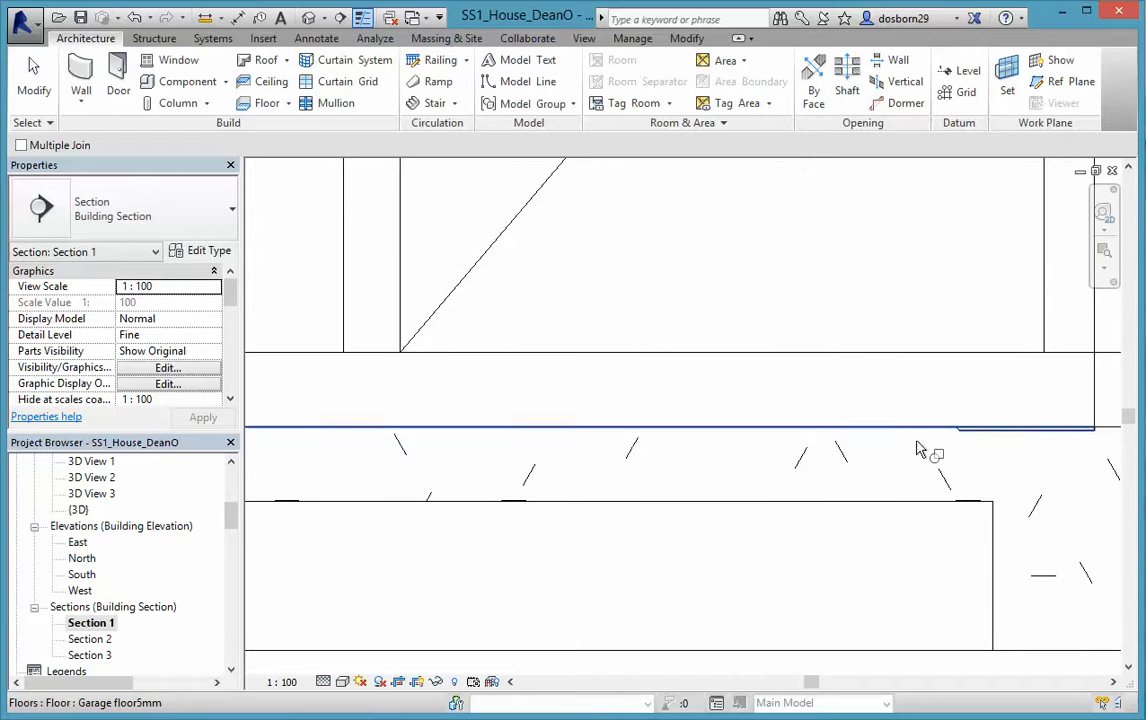
left_click(1006, 433)
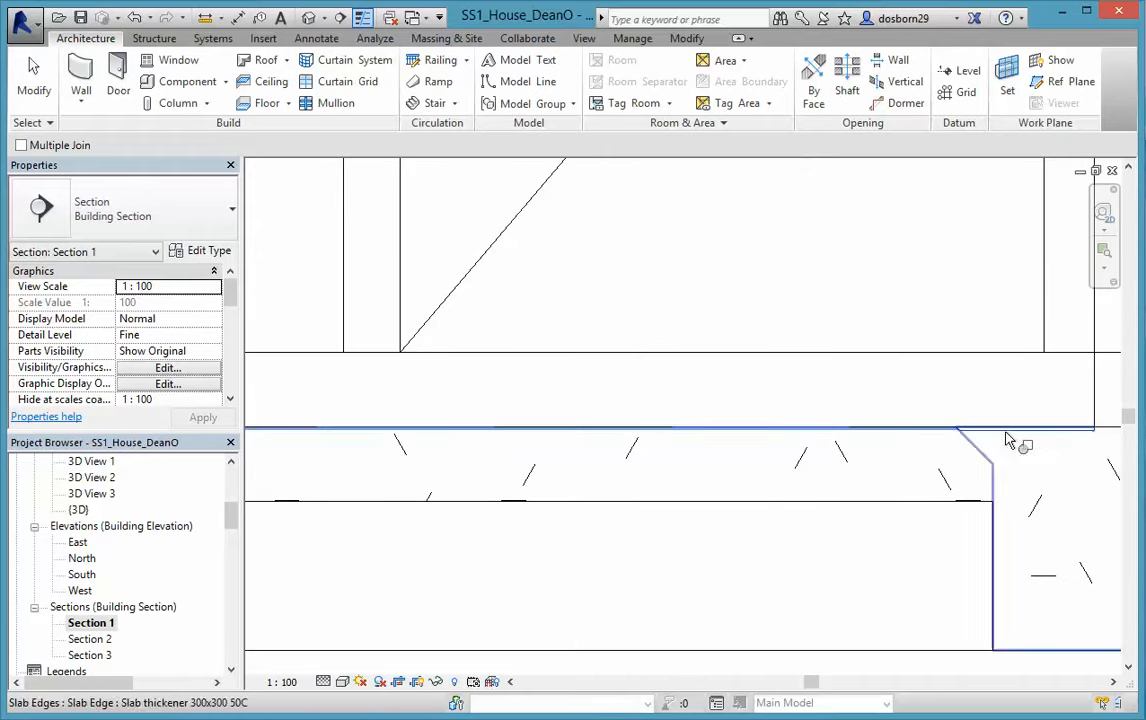
left_click(997, 590)
- Open Section 2 and join the garage floor with the slab edge thickener below the garage's interior end wall
scroll(908, 595, "up", 5)
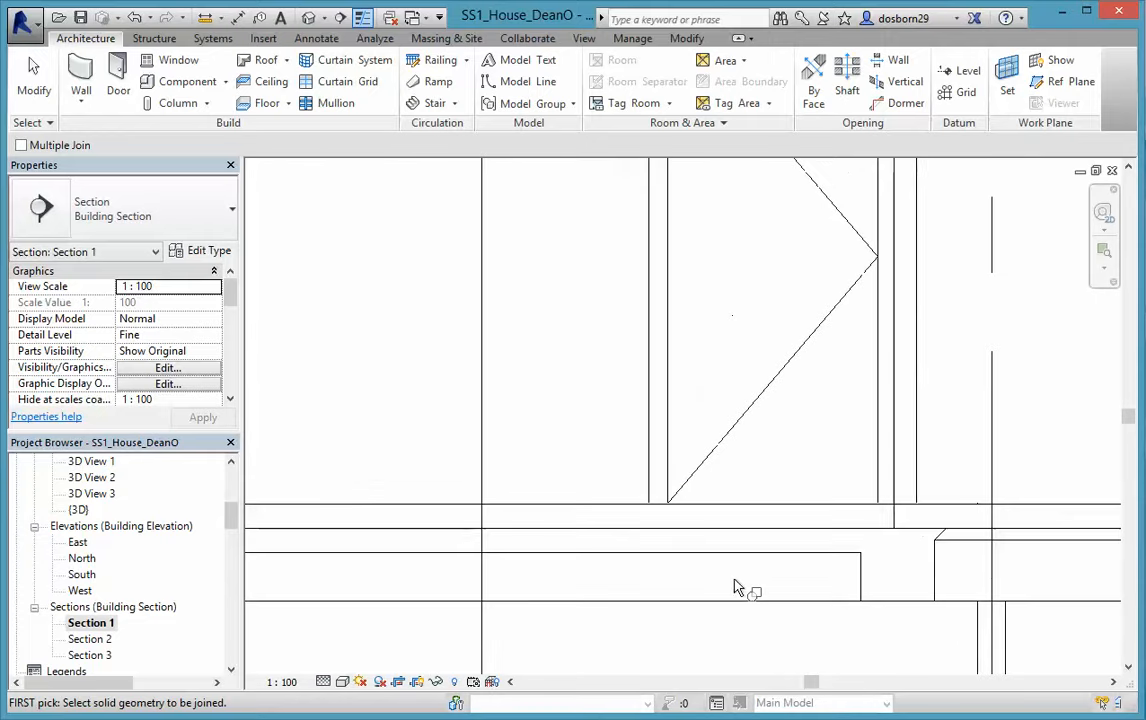
scroll(740, 587, "down", 3)
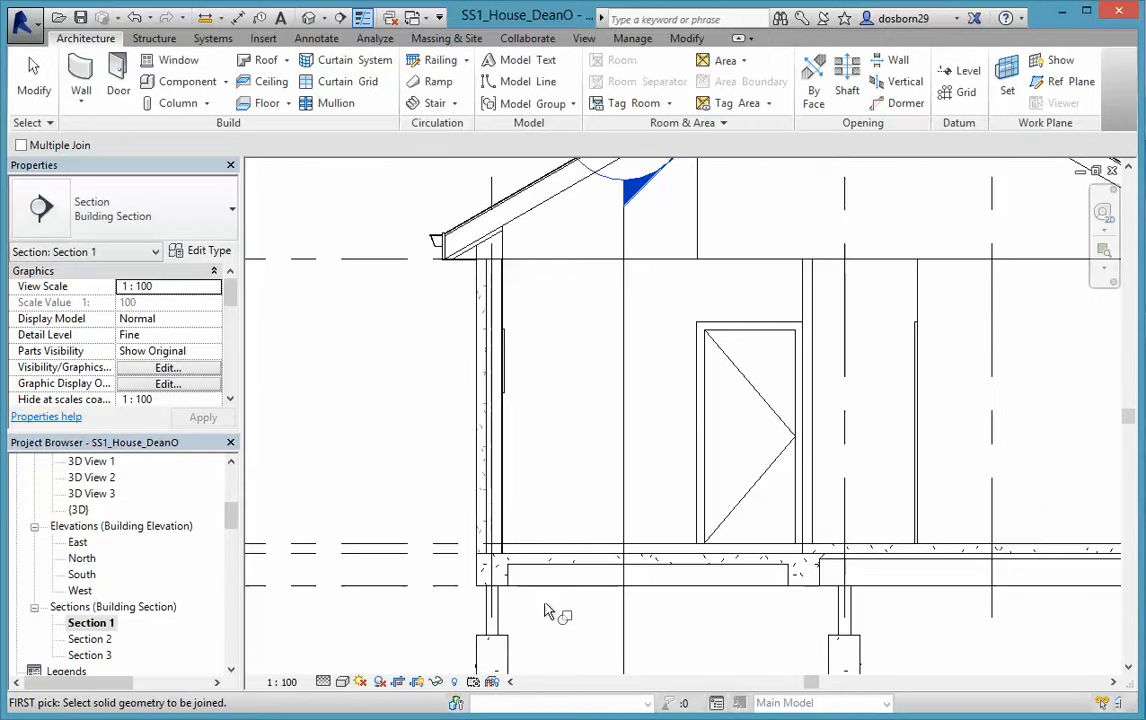
double_click(88, 639)
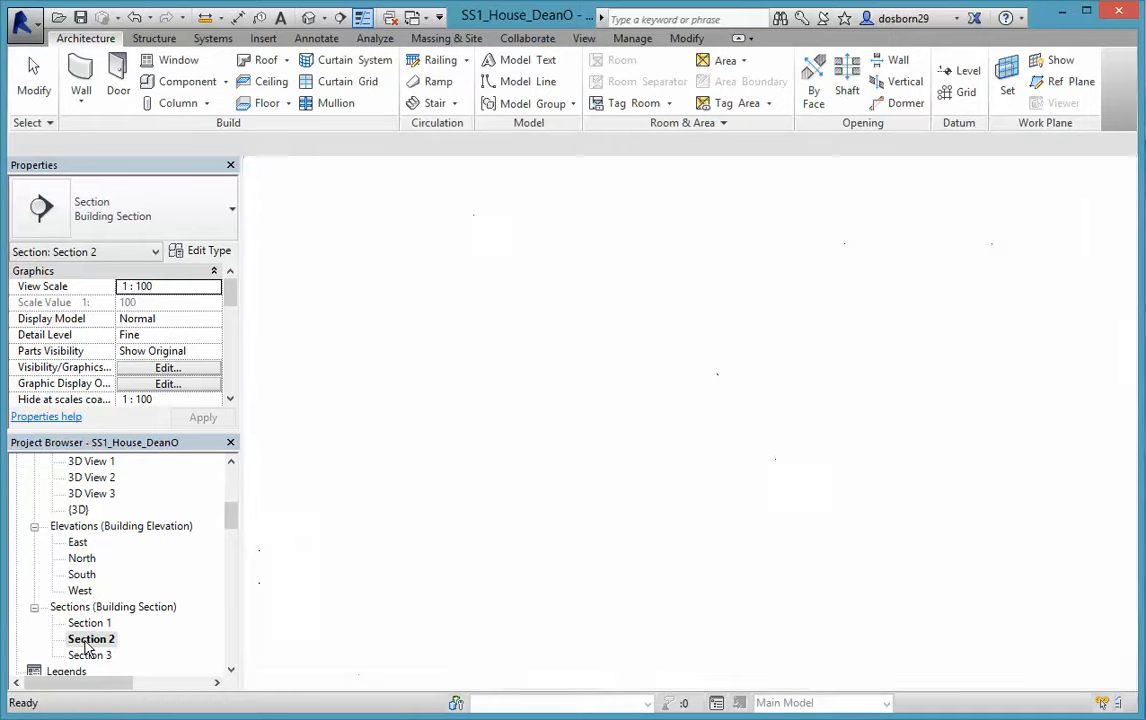
scroll(796, 478, "up", 5)
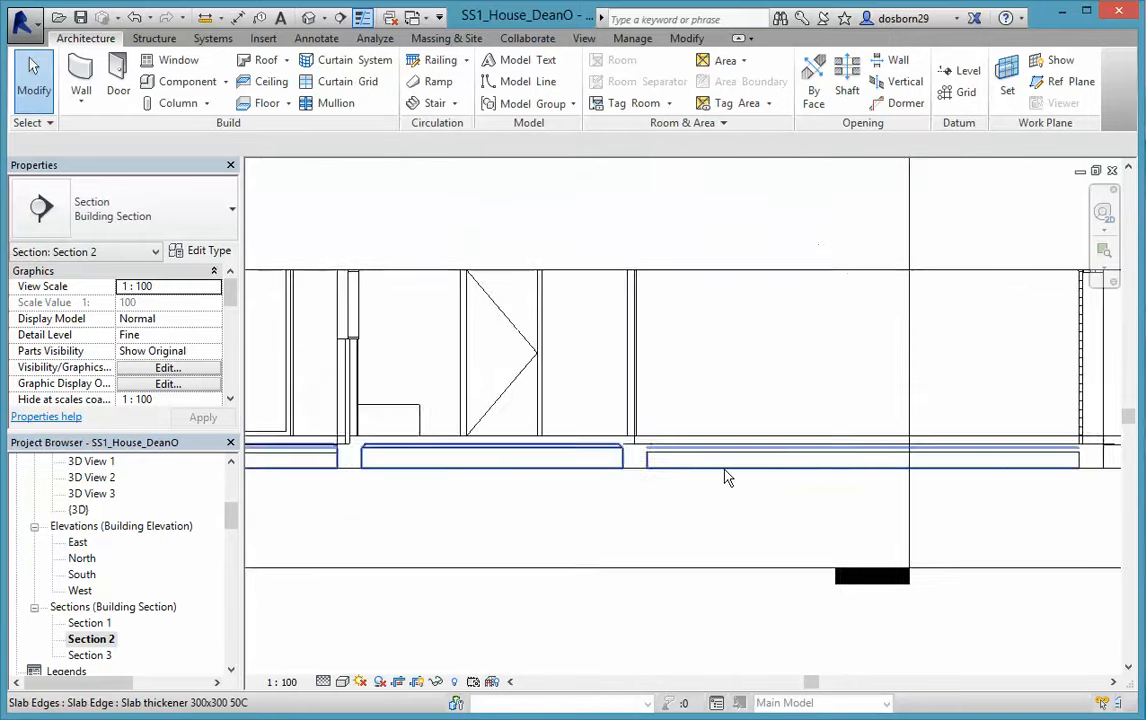
scroll(720, 476, "up", 6)
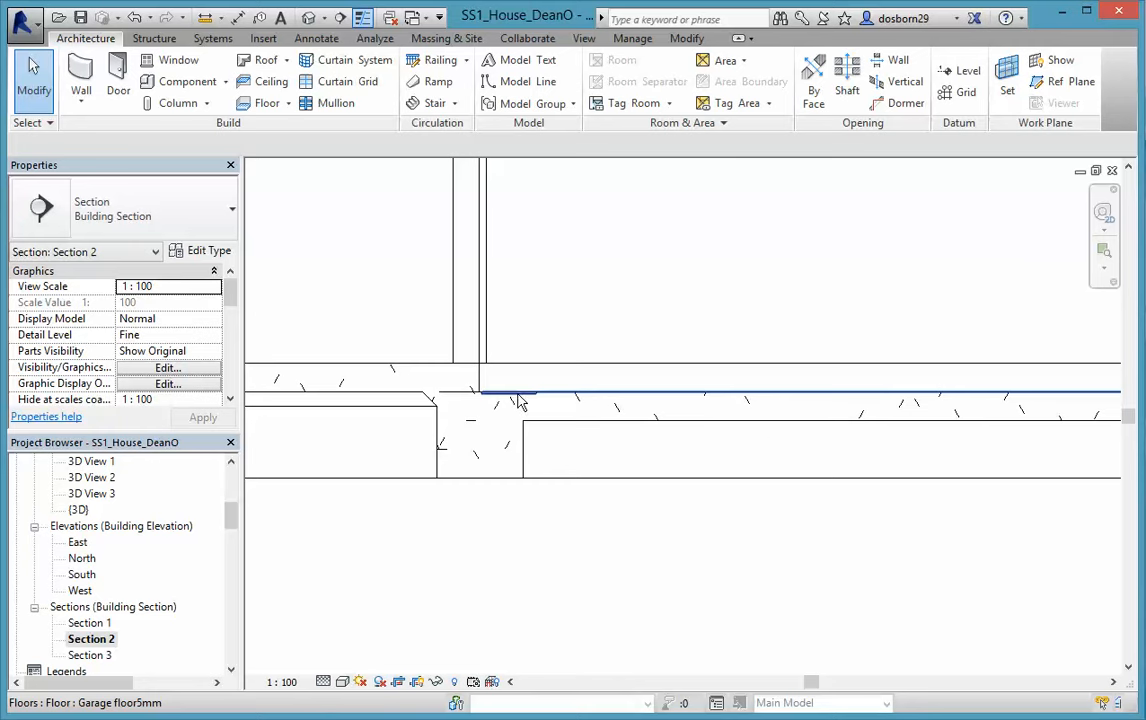
left_click(644, 396)
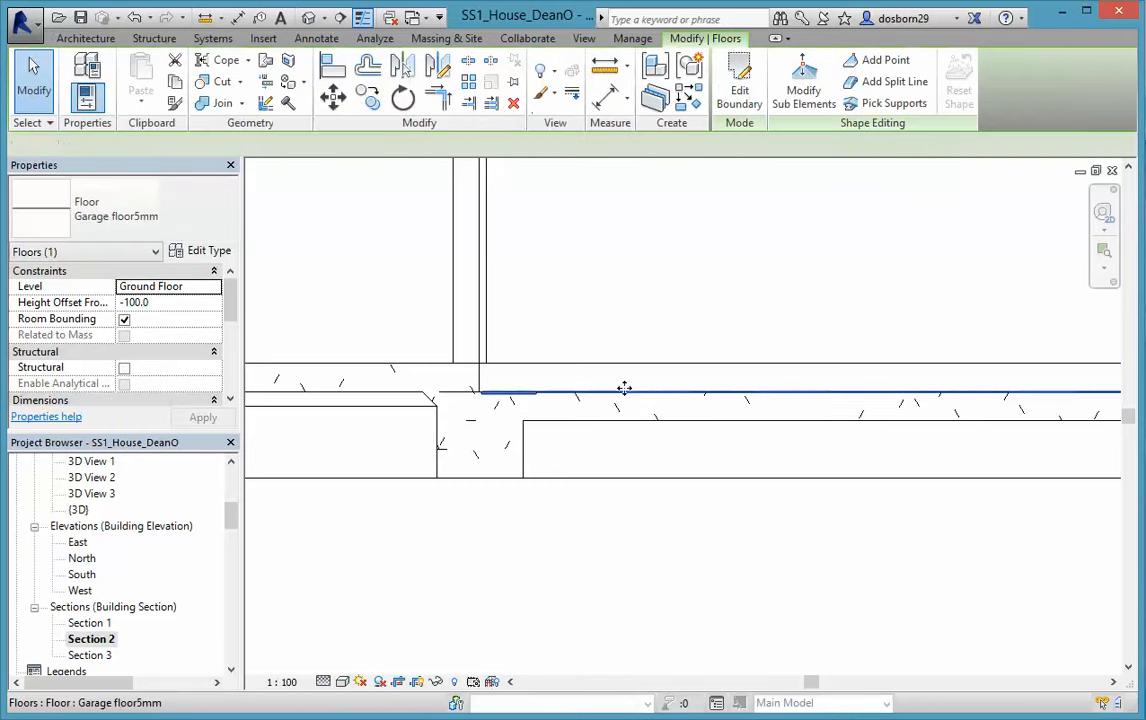
left_click(216, 104)
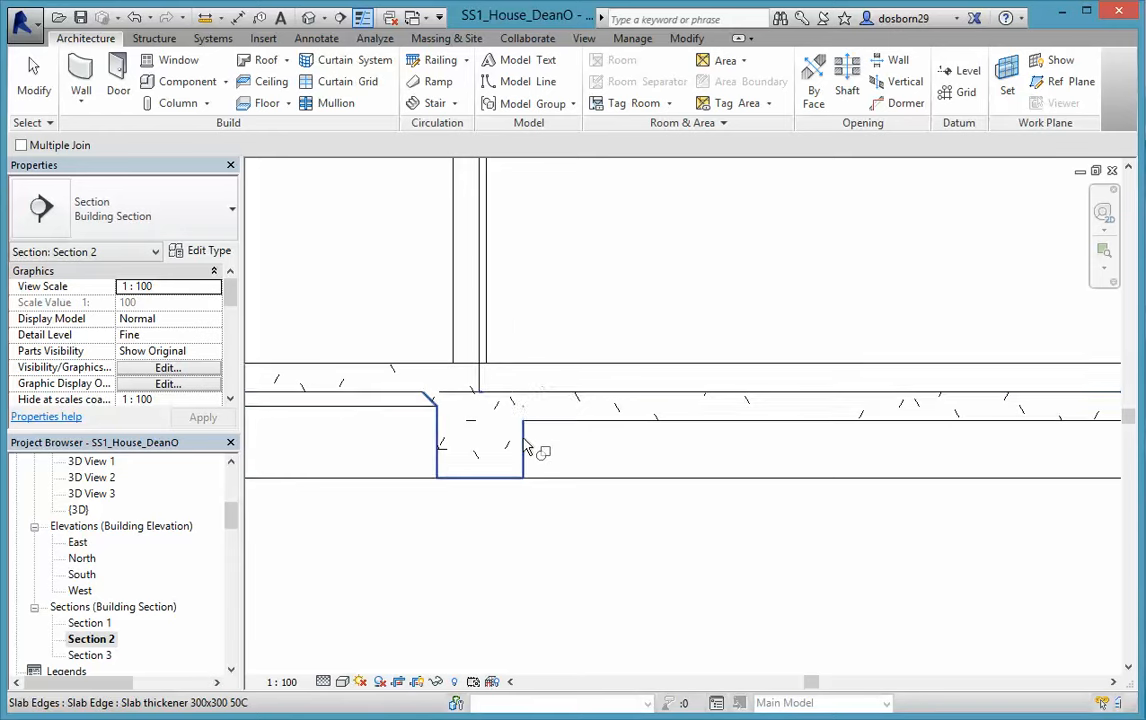
scroll(650, 505, "down", 5)
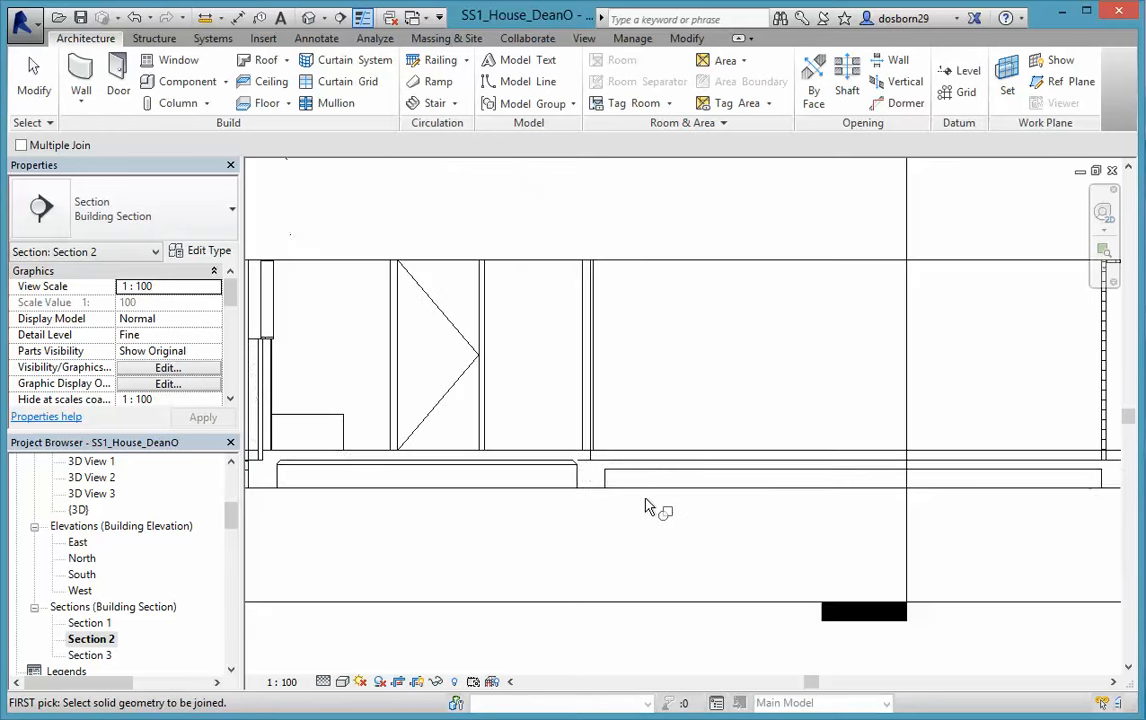
- Return to the Ground Floor Plan view and bring the house's rooms into view
left_click_drag(230, 513, 229, 483)
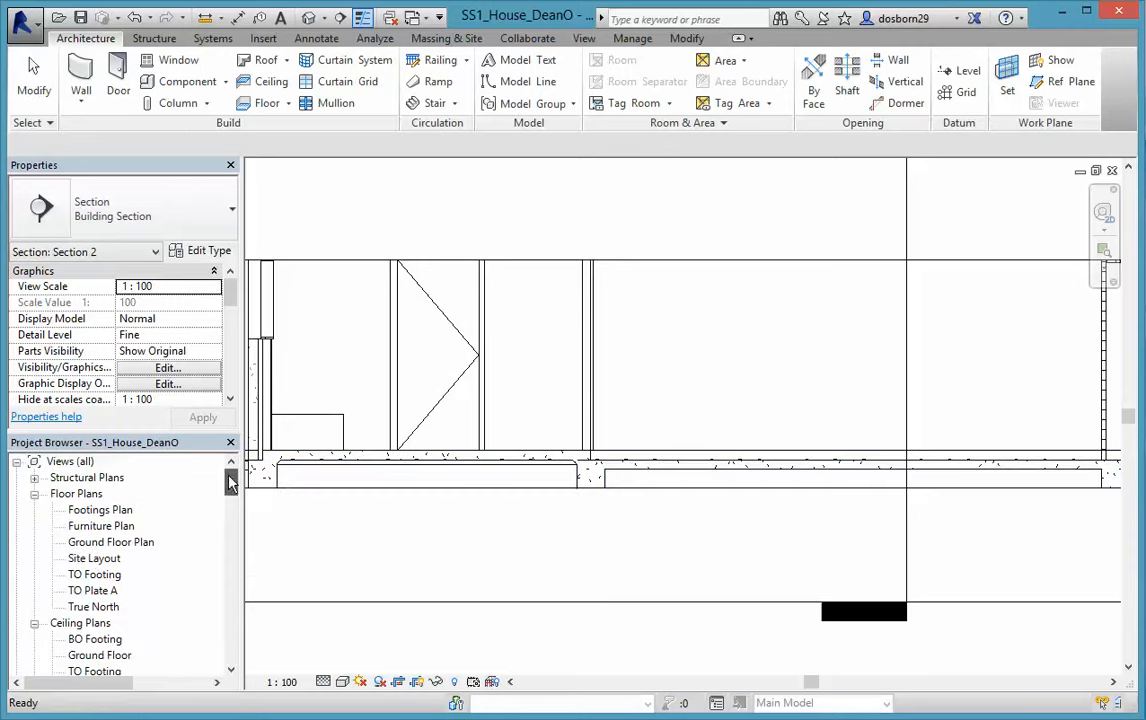
double_click(105, 542)
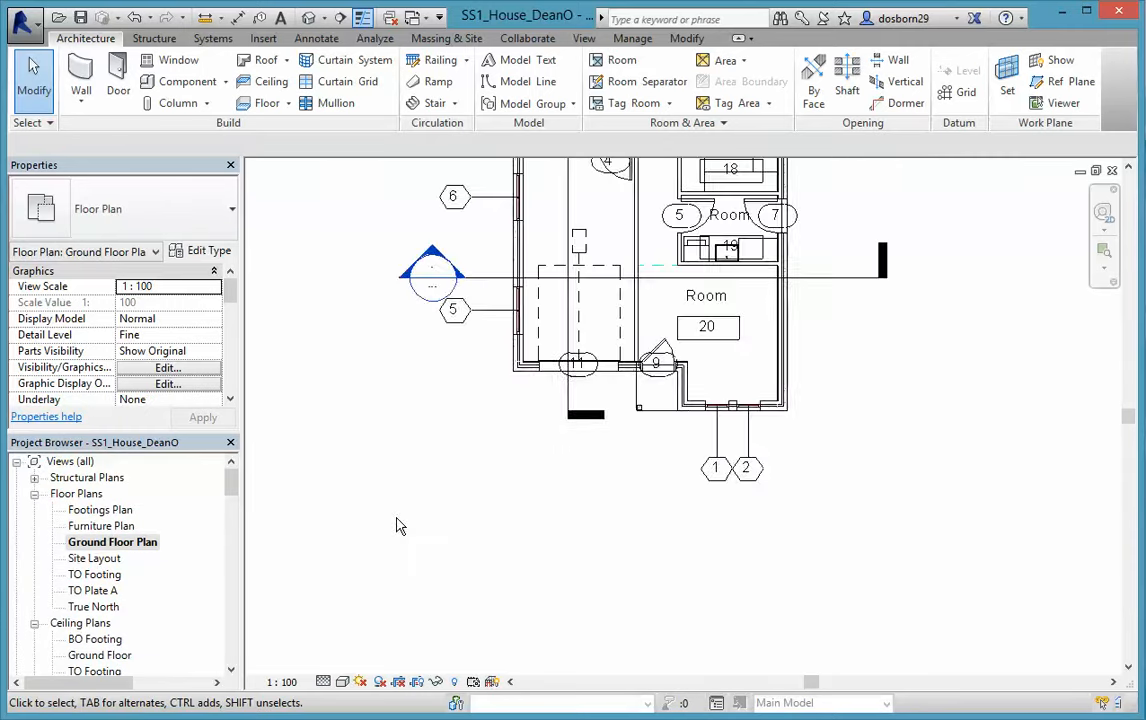
scroll(400, 530, "down", 2)
middle_click_drag(402, 530, 450, 545)
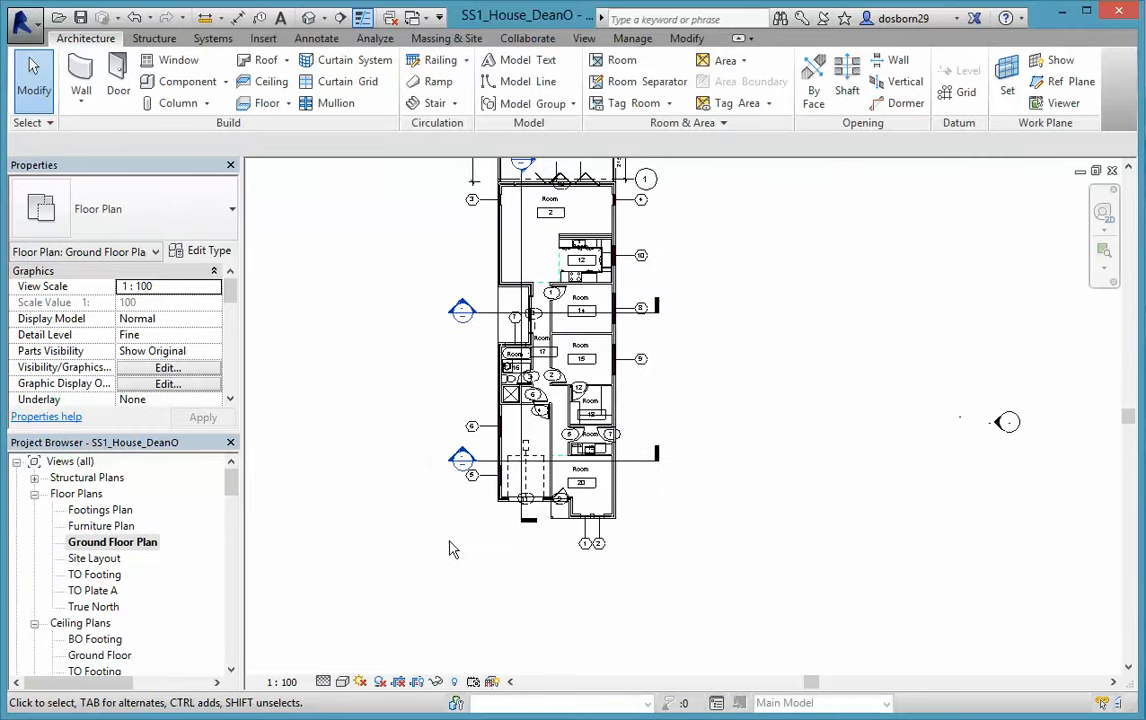
- Place a tagged room in the garage on the ground floor plan
left_click(612, 60)
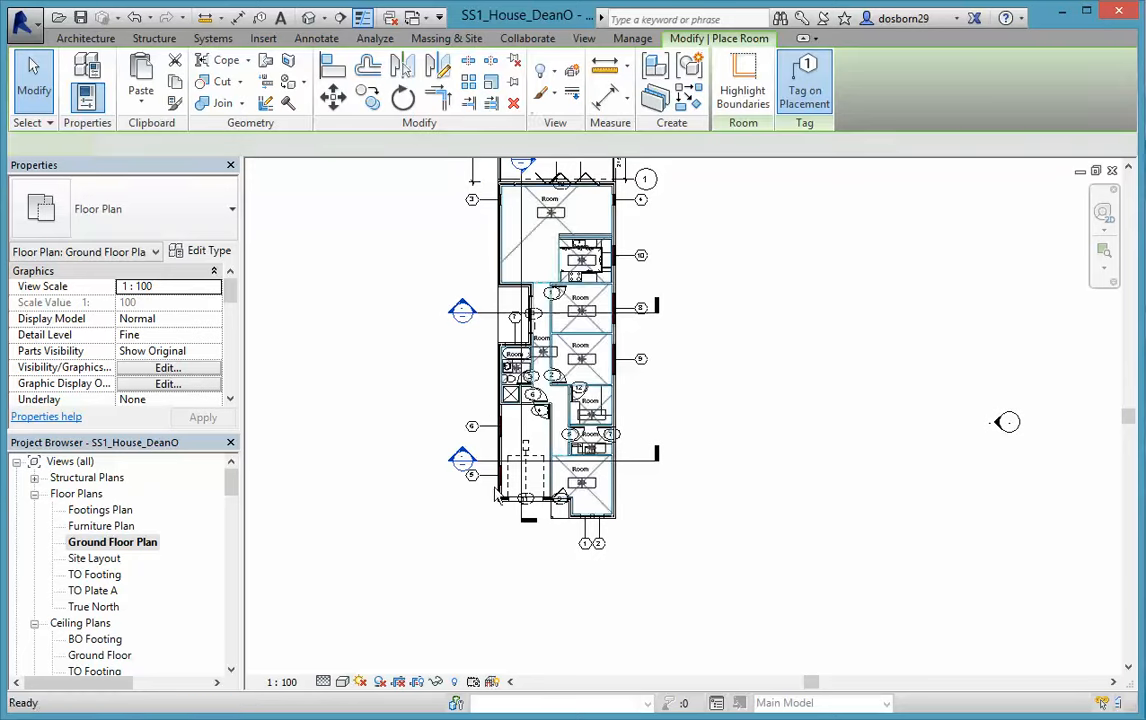
left_click(531, 440)
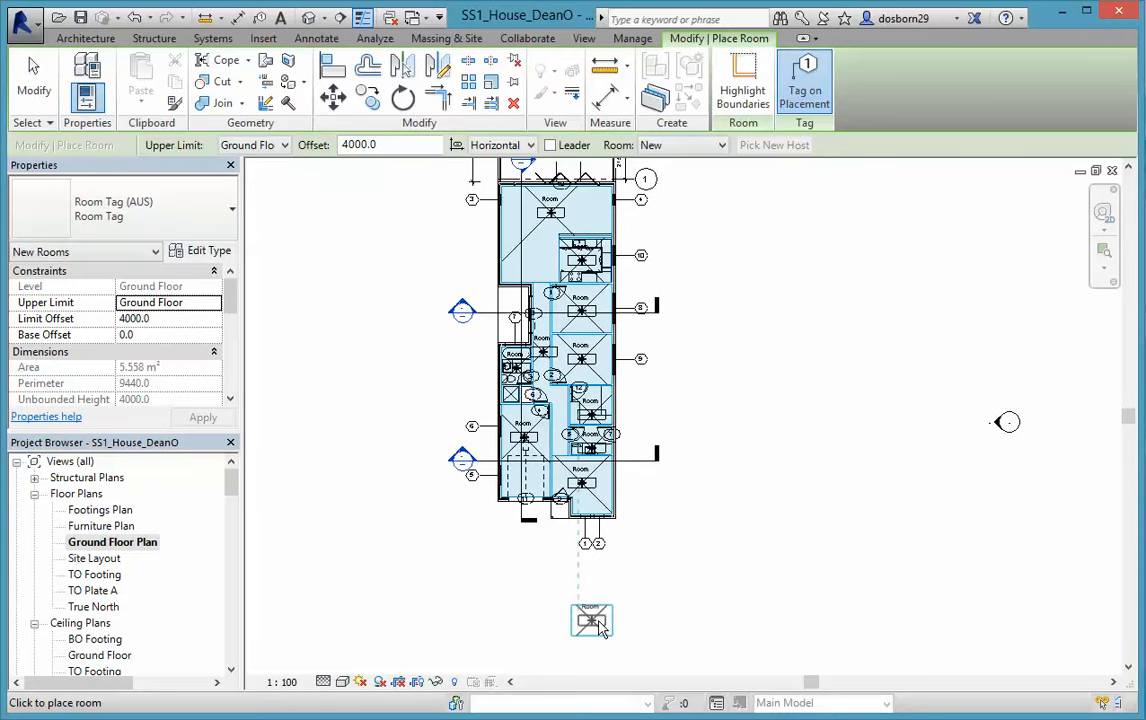
key("Escape")
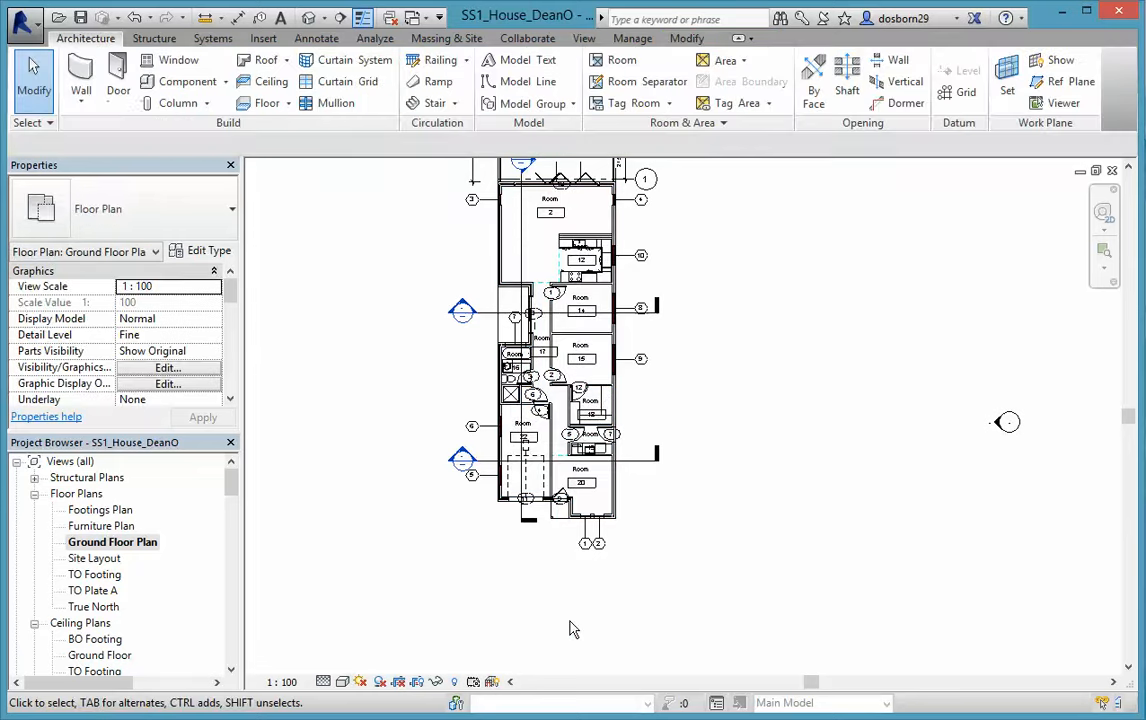
- Rename the large open room beside the kitchen to Family and set its room number to 1
scroll(550, 625, "down", 2)
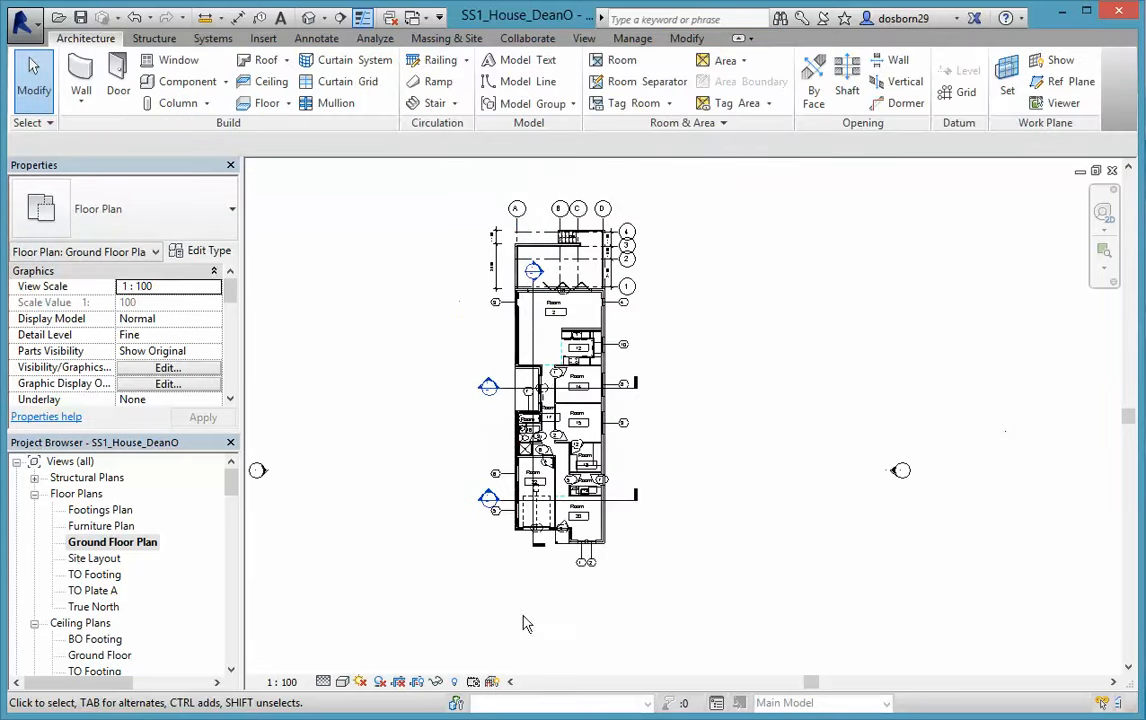
middle_click_drag(524, 622, 630, 608)
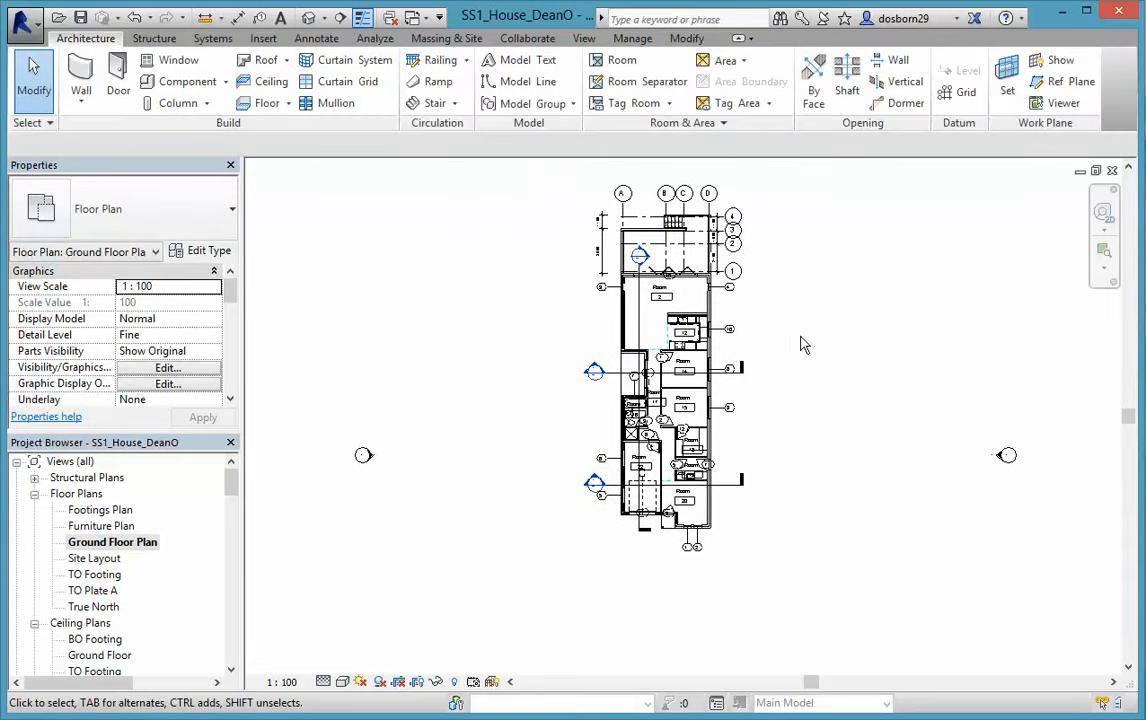
scroll(750, 330, "up", 3)
scroll(587, 277, "up", 2)
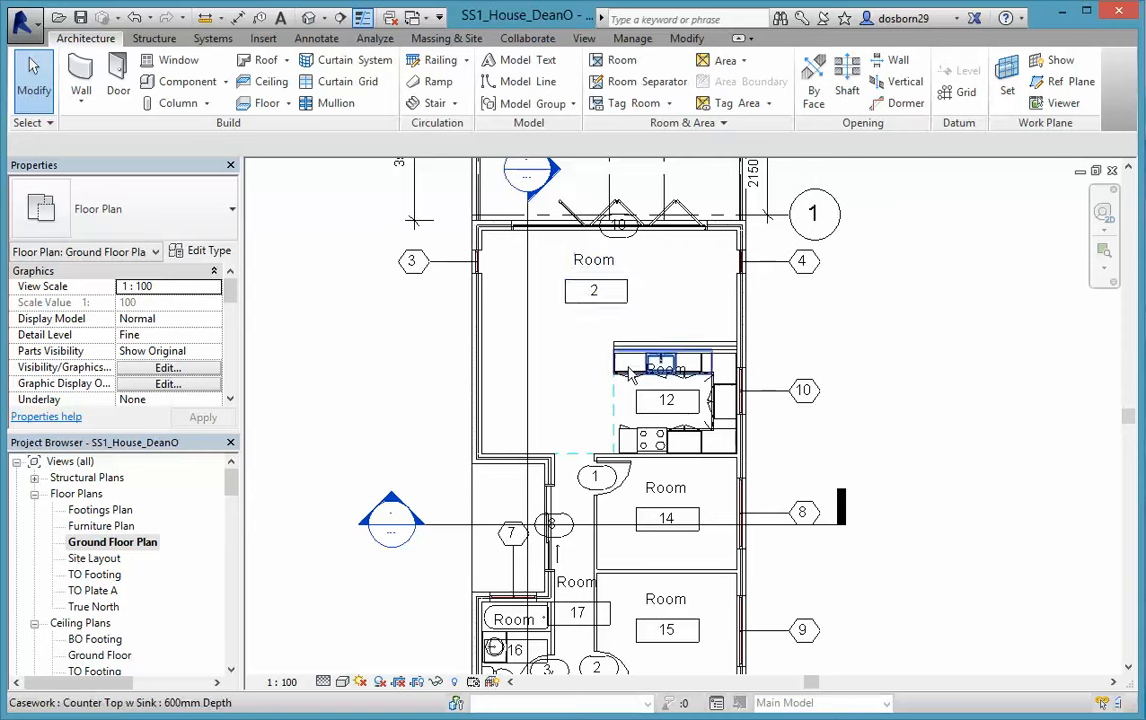
left_click(596, 266)
left_click(600, 262)
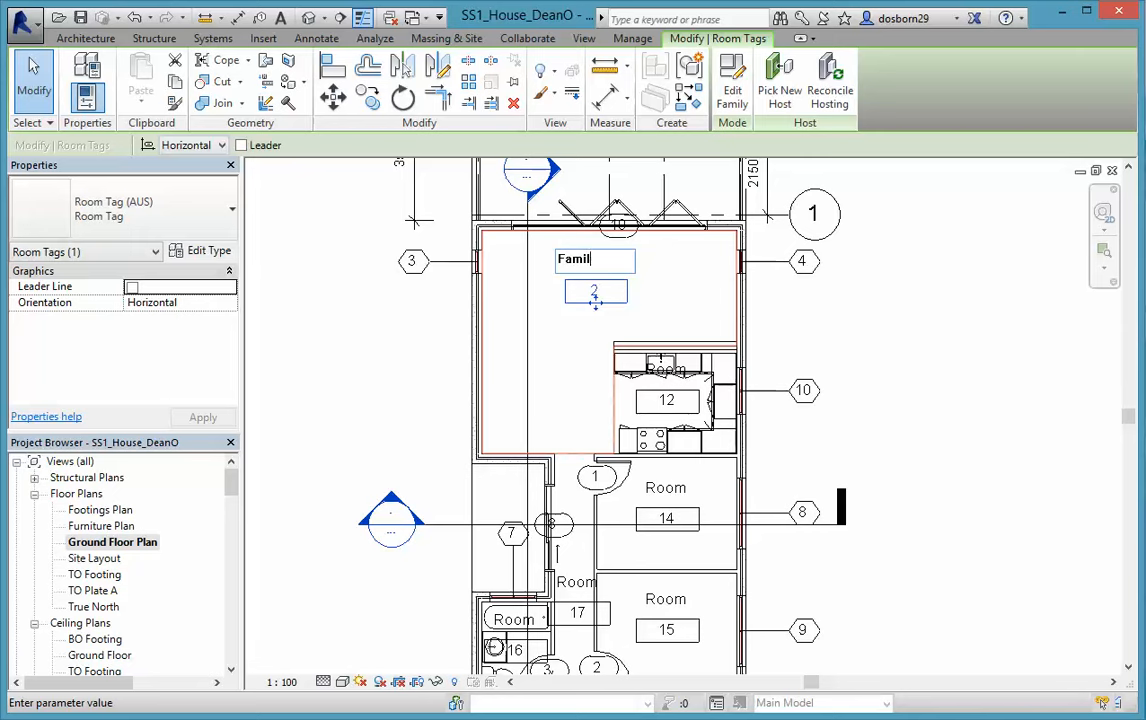
left_click(595, 298)
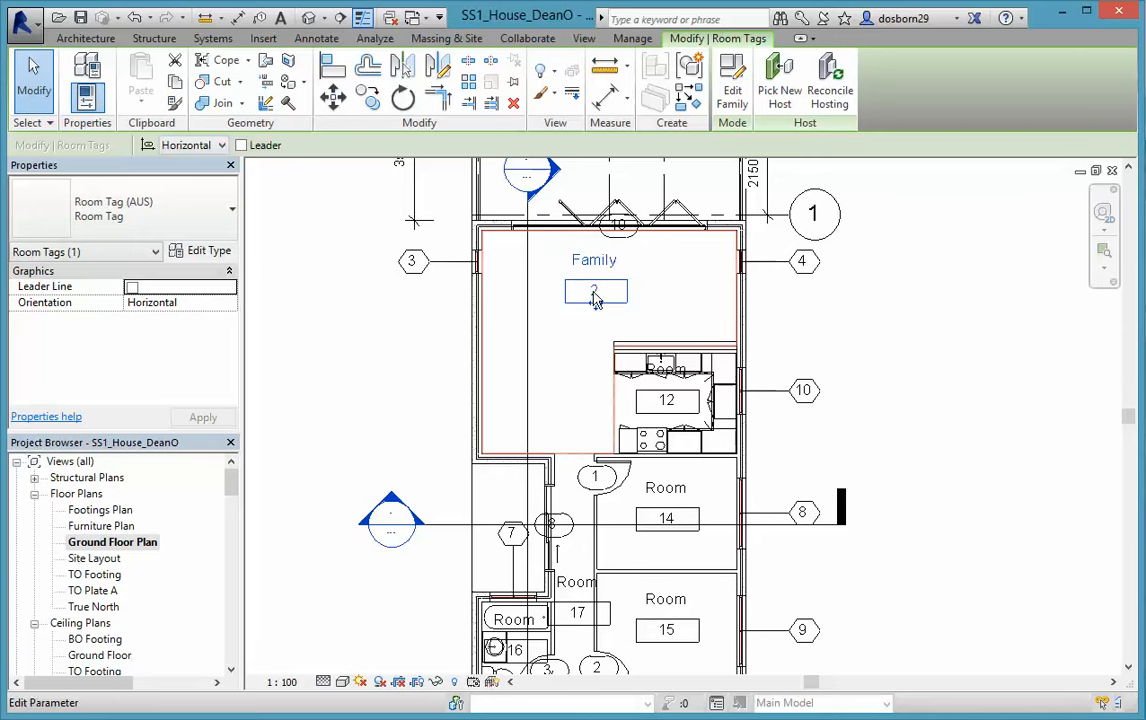
left_click(594, 296)
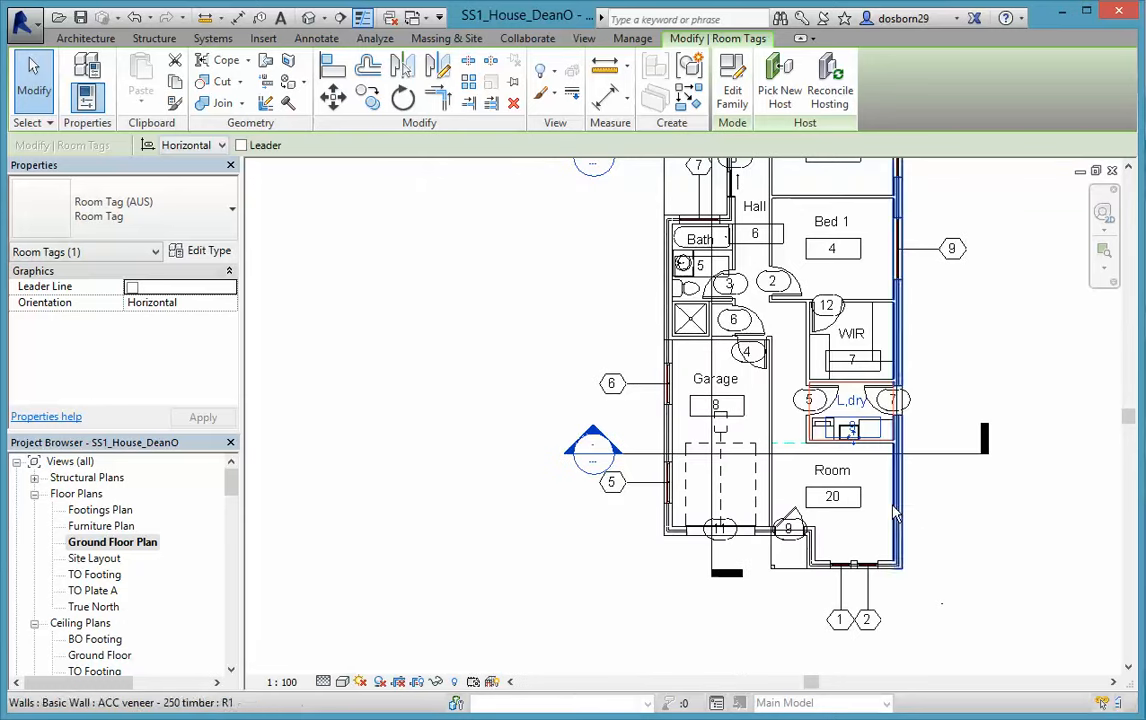
- Rename the room below the laundry to Study and set its room number to 10, dismissing the duplicate-number warning
left_click(702, 383)
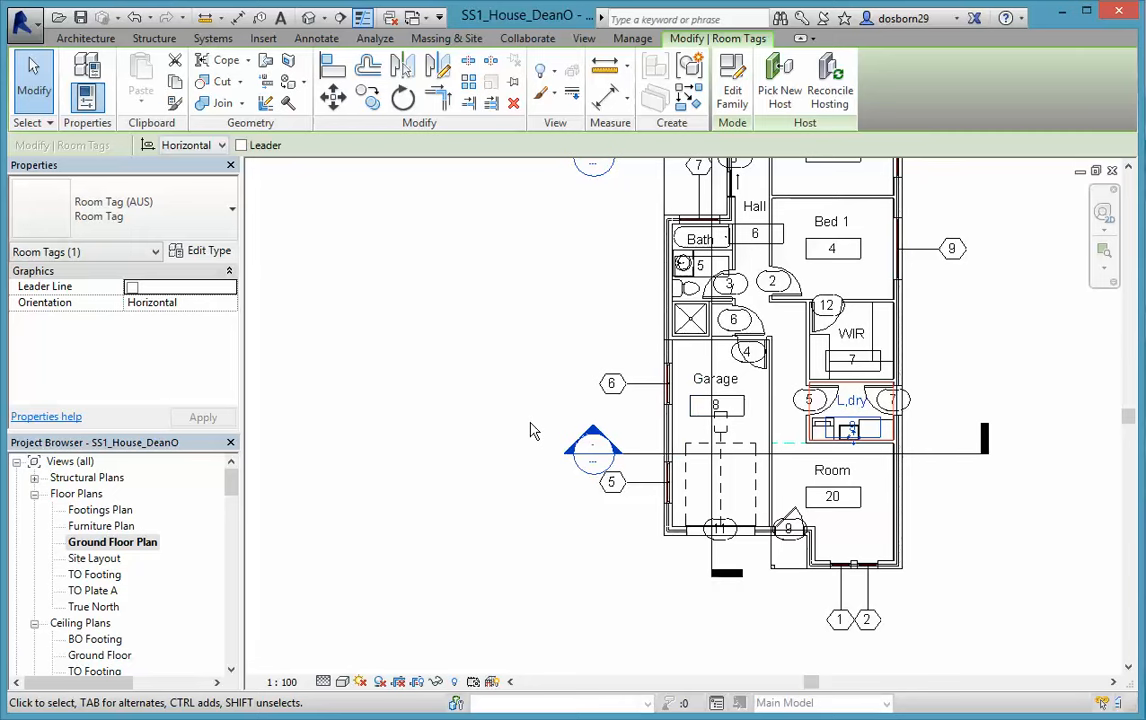
left_click(836, 478)
left_click(840, 472)
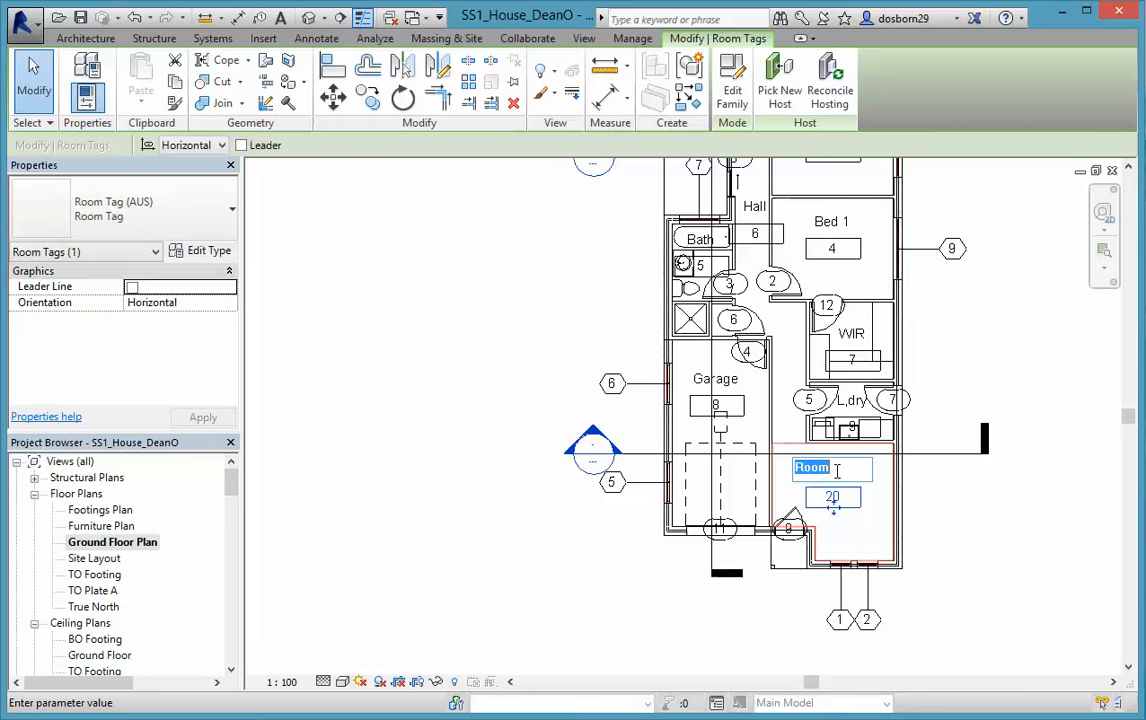
type("Study")
left_click(840, 506)
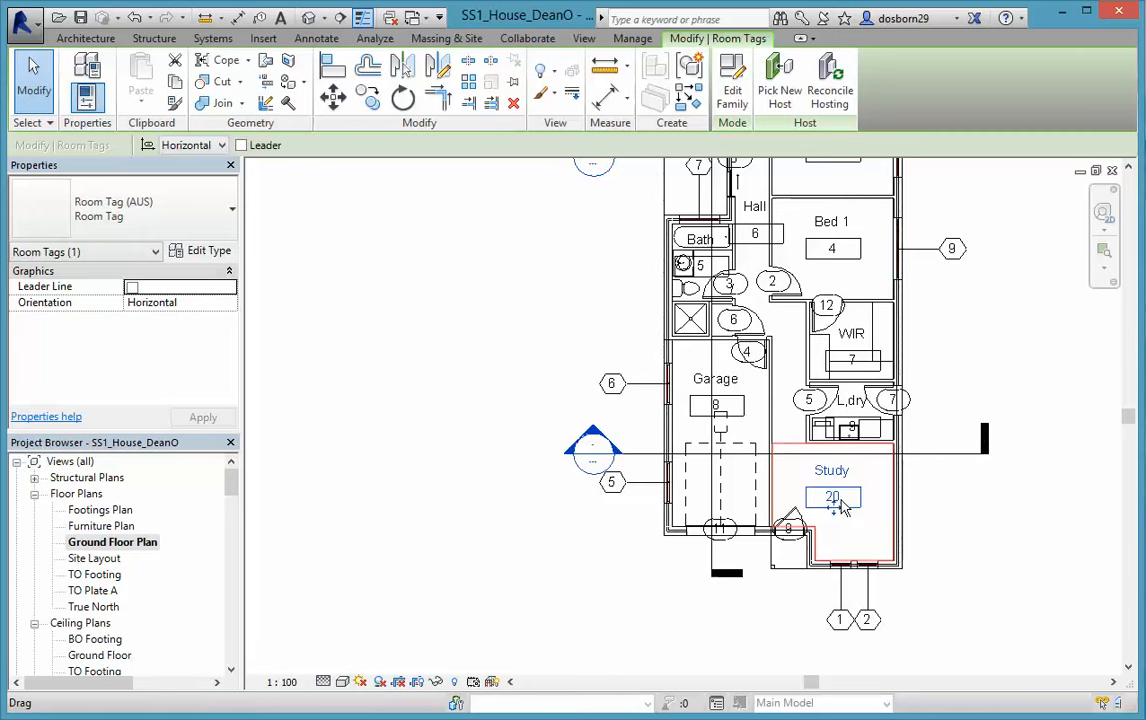
left_click(838, 498)
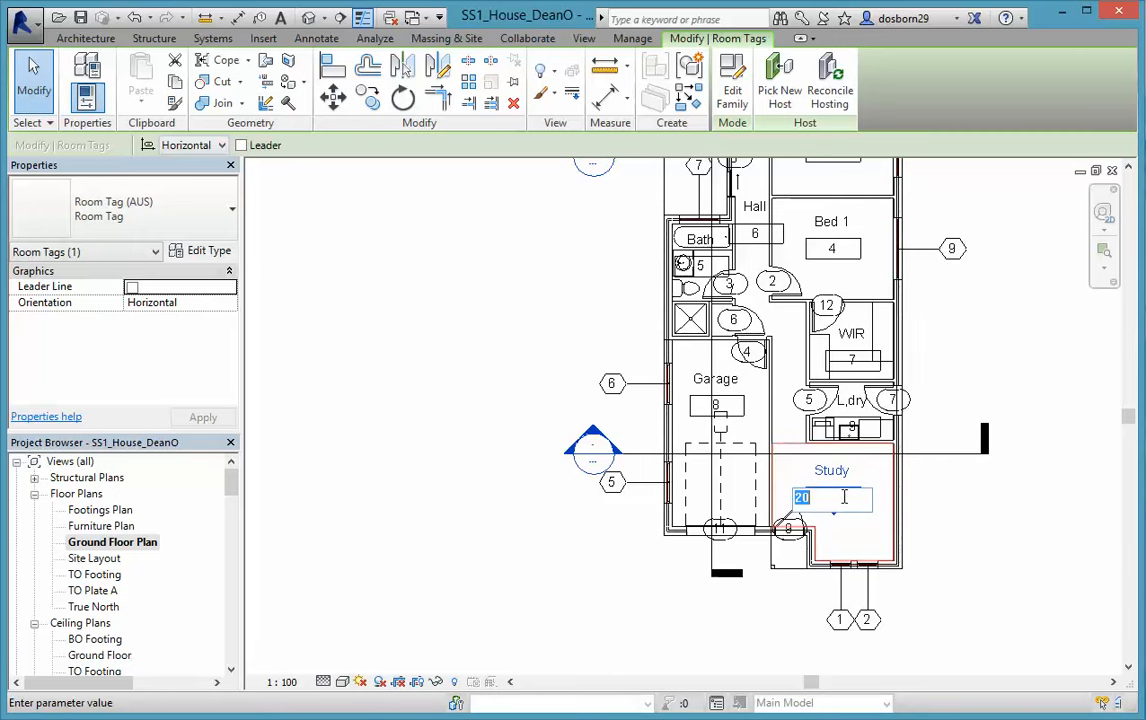
type("10")
left_click(905, 471)
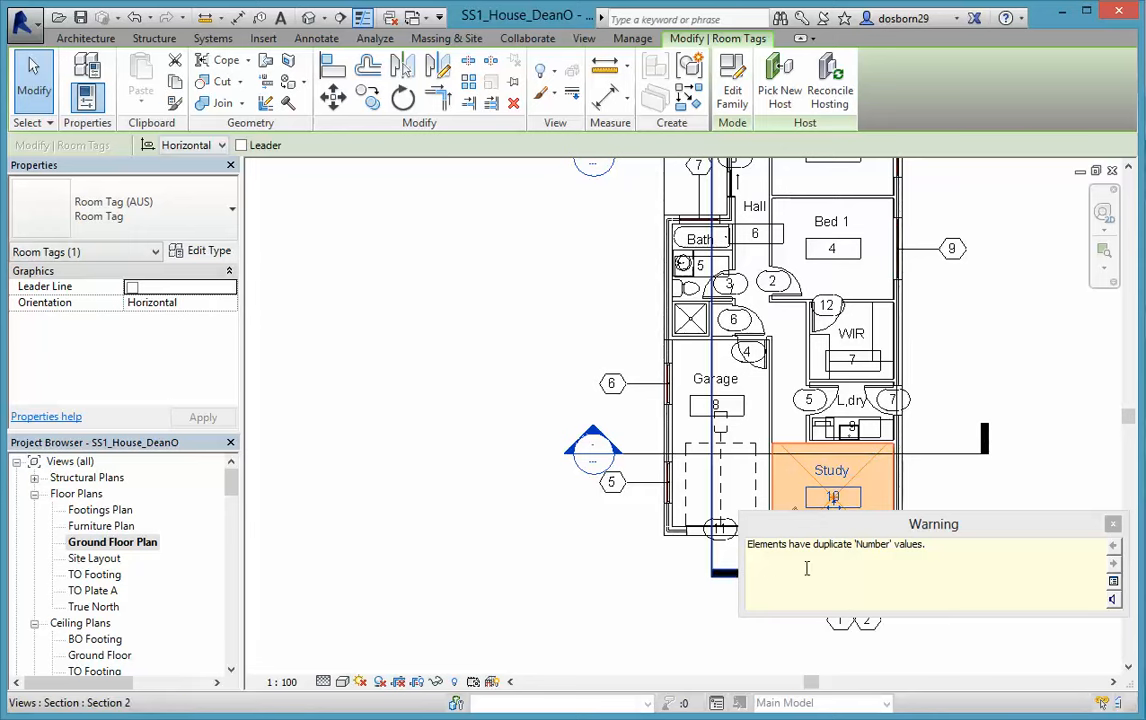
left_click(1112, 525)
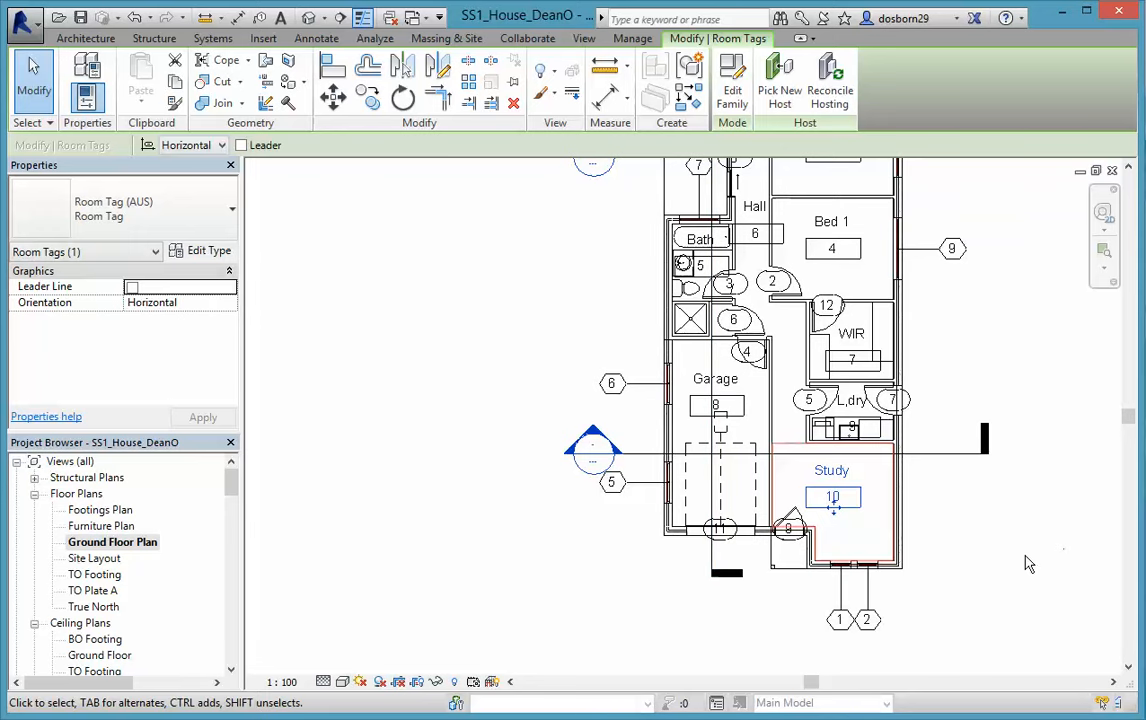
- Open the kitchen room tag's family for editing, look over its labels, and return to the Ground Floor Plan view
scroll(1028, 565, "down", 3)
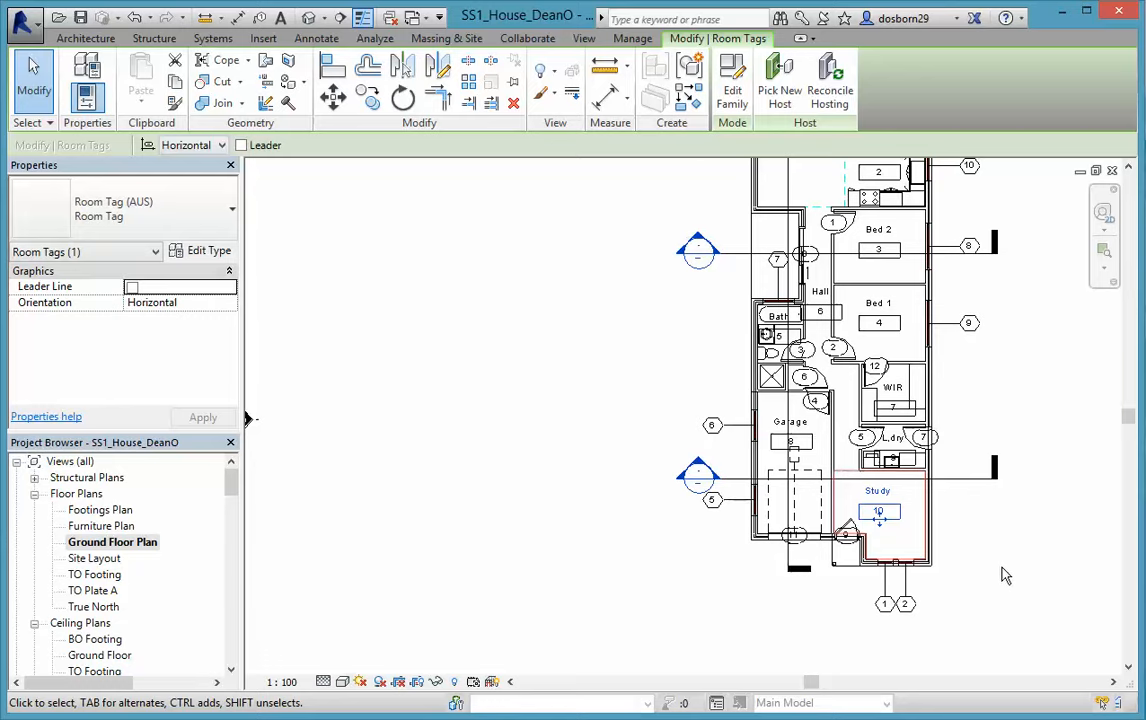
middle_click_drag(1005, 575, 939, 583)
scroll(938, 584, "down", 3)
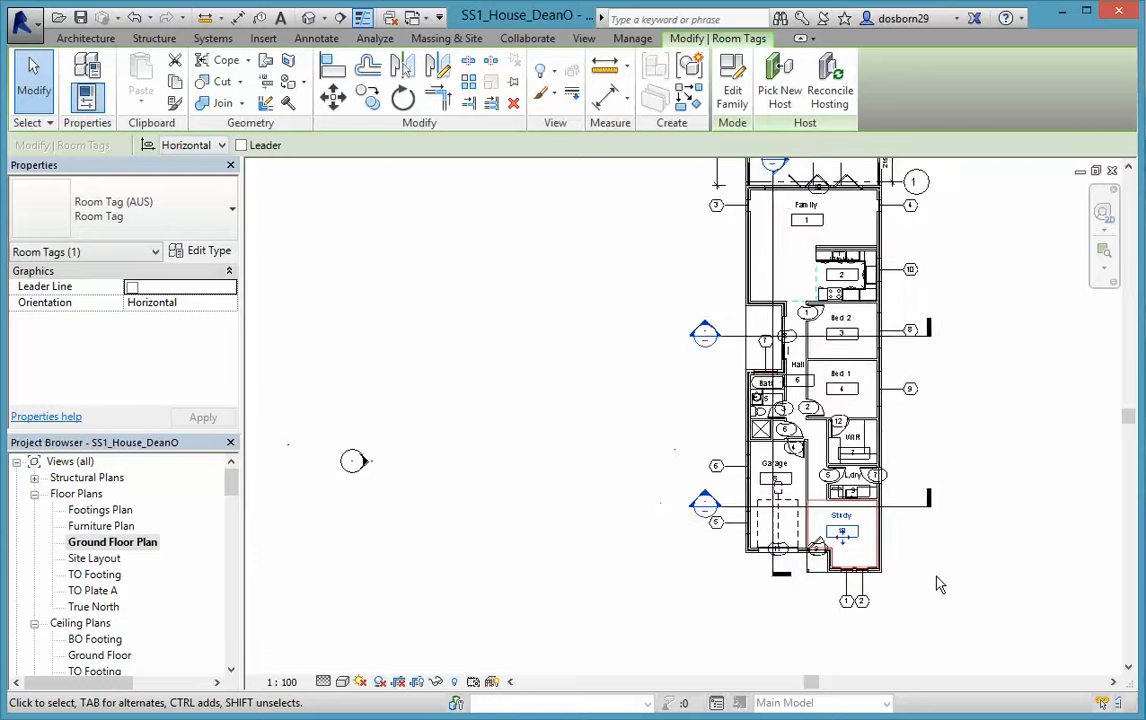
scroll(940, 582, "down", 2)
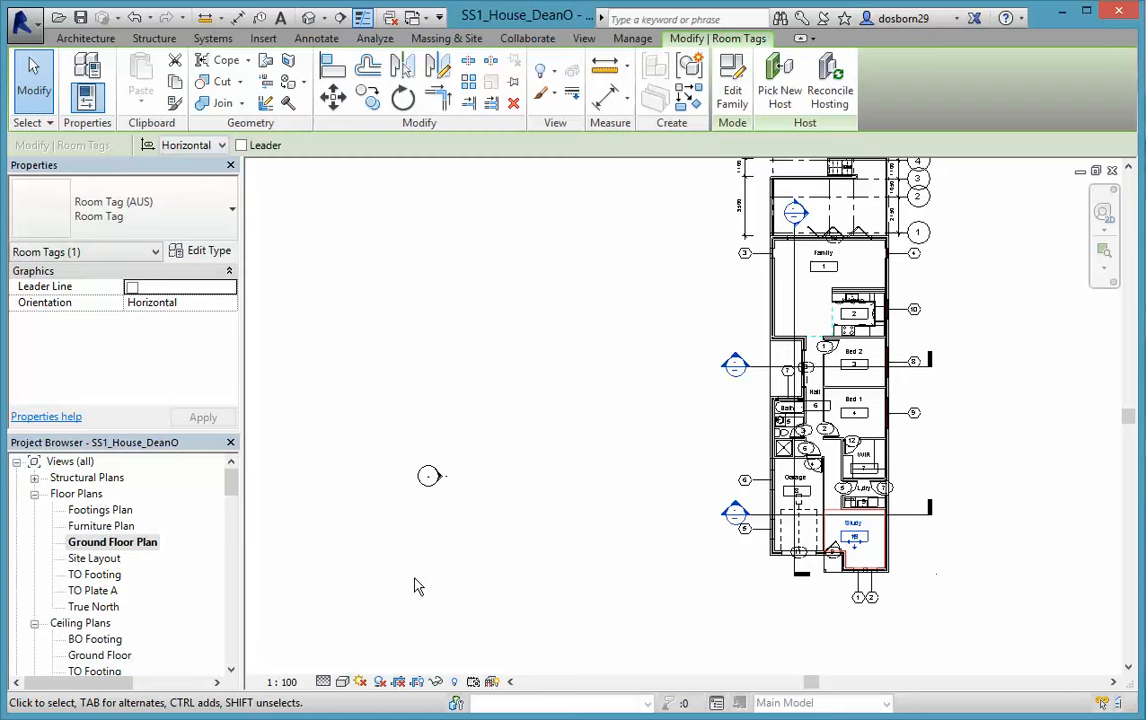
scroll(730, 470, "up", 2)
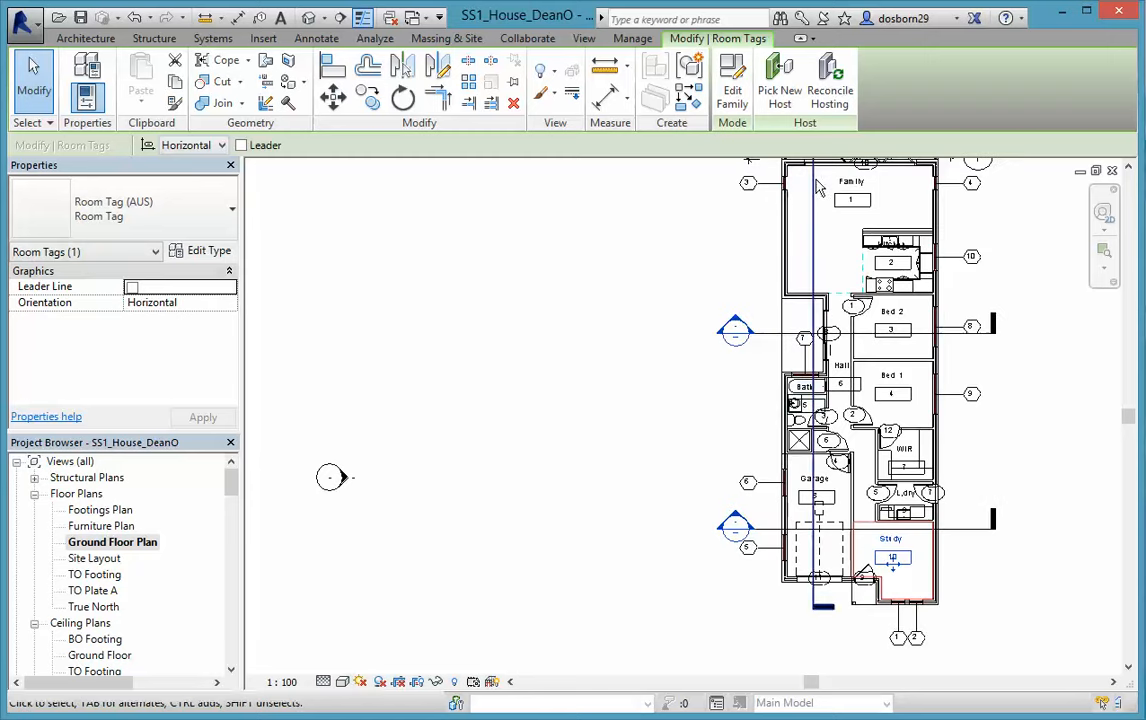
left_click(889, 264)
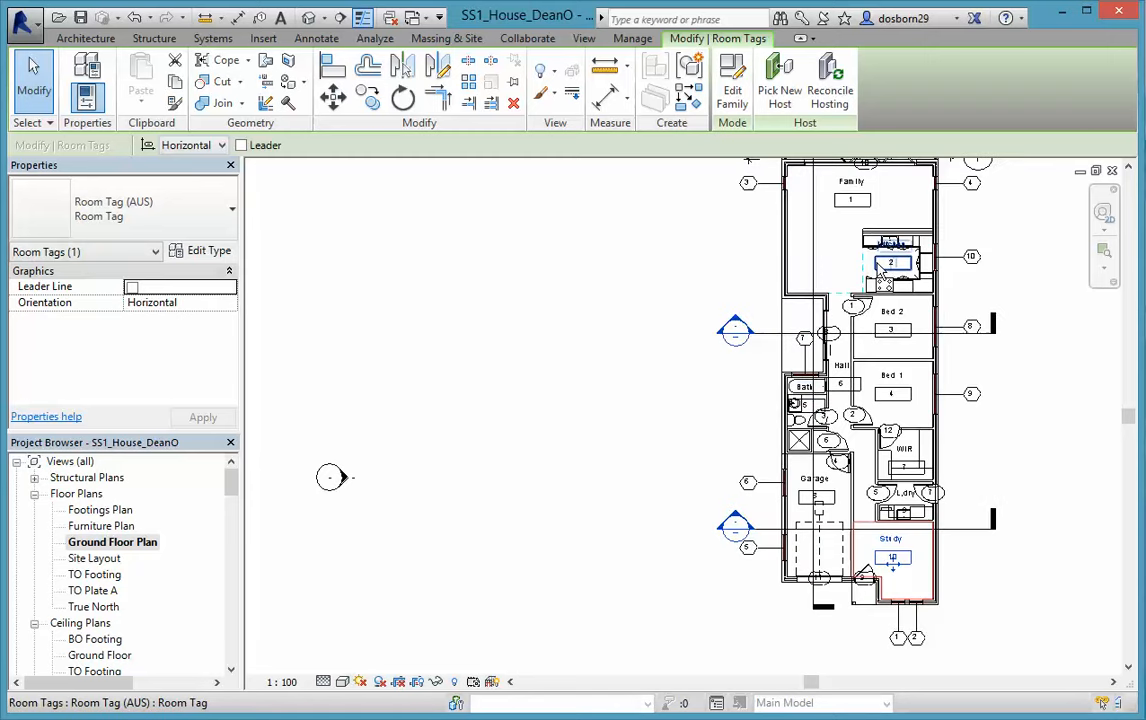
left_click(677, 264)
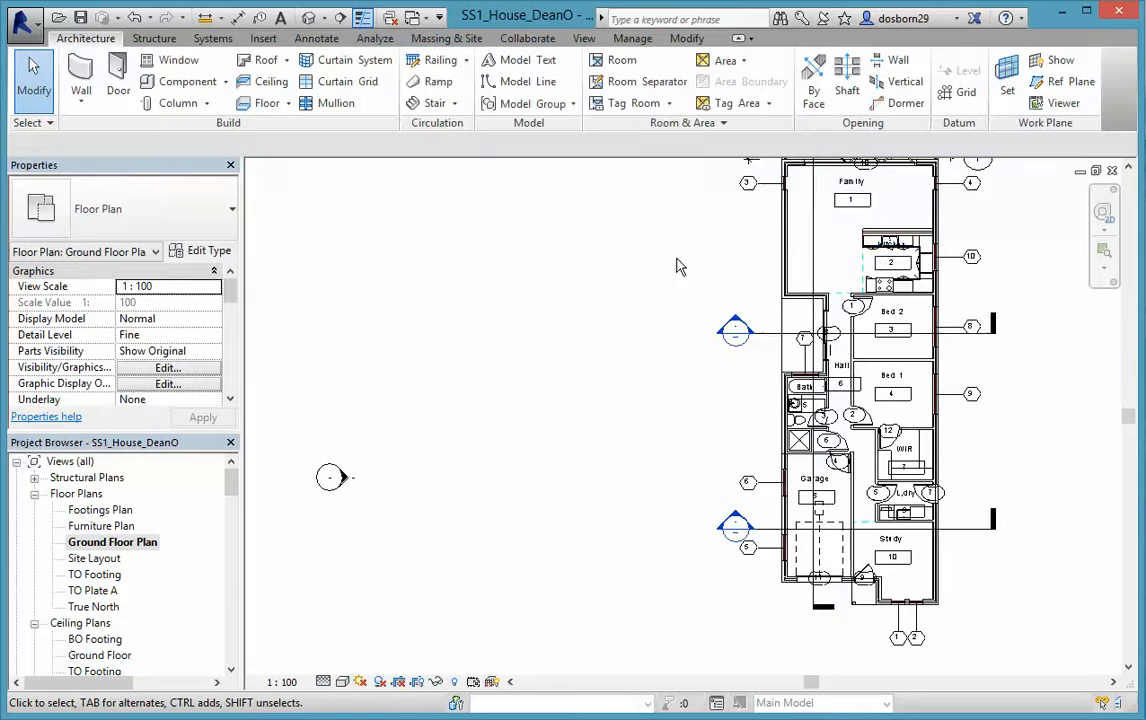
left_click(890, 263)
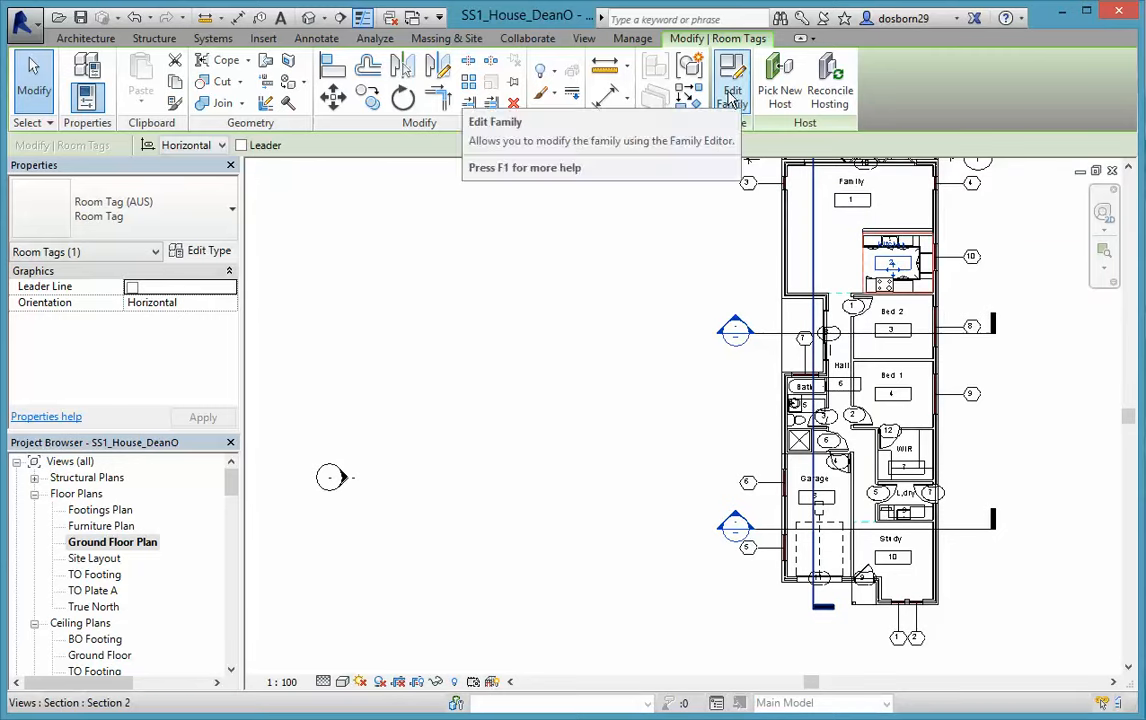
left_click(731, 95)
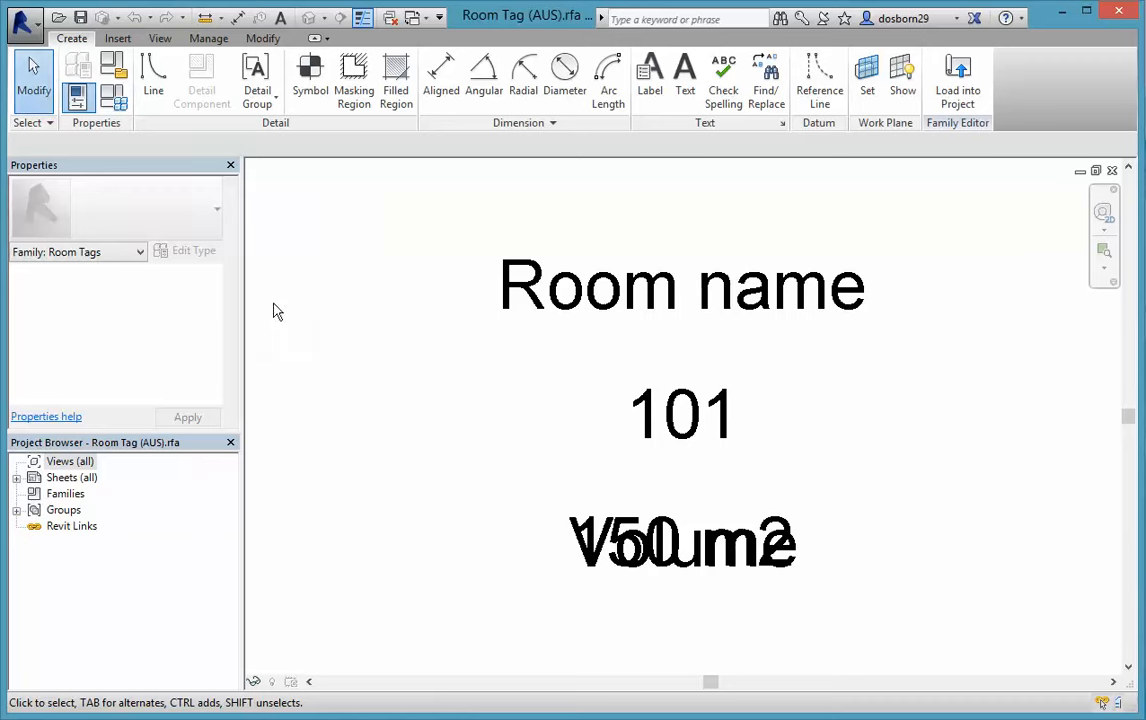
left_click(426, 19)
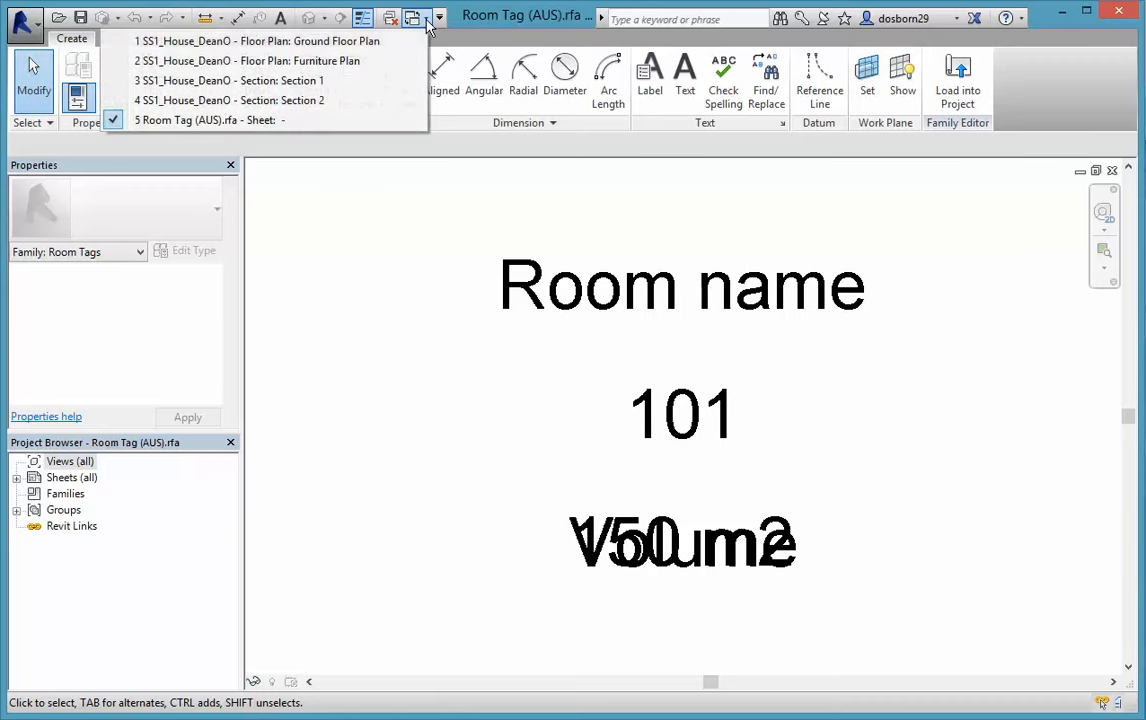
left_click(236, 43)
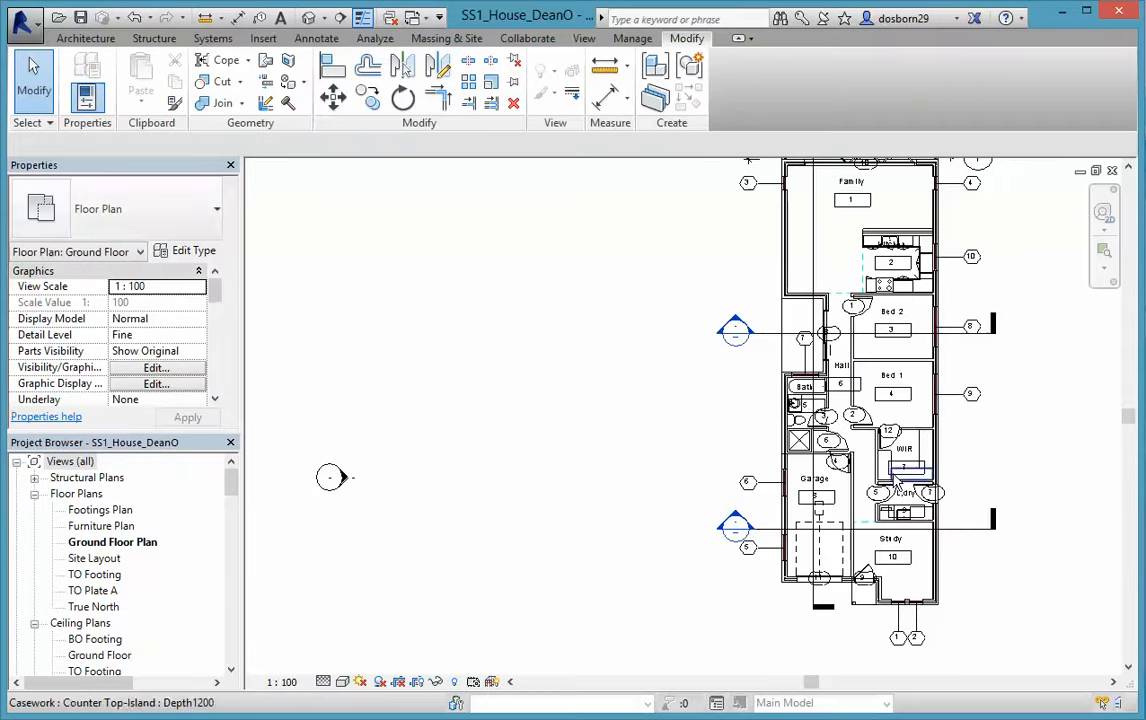
- Inspect the kitchen and Family room tags on the ground floor plan, leaving both deselected
middle_click_drag(946, 440, 827, 531)
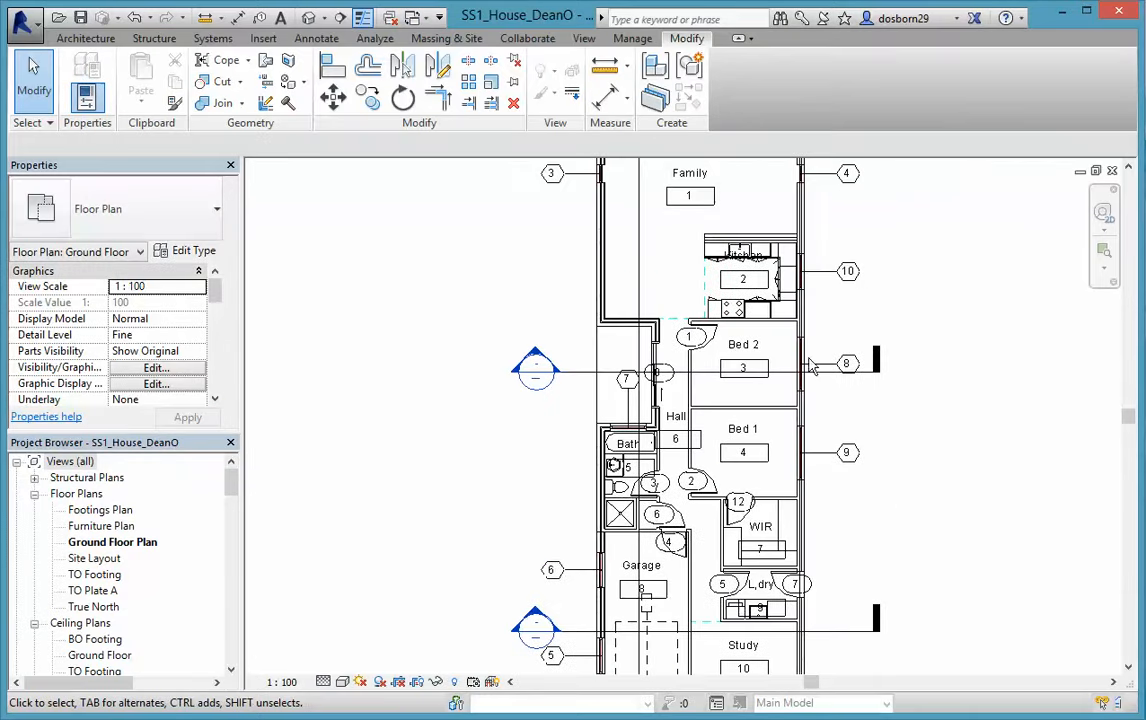
left_click(741, 288)
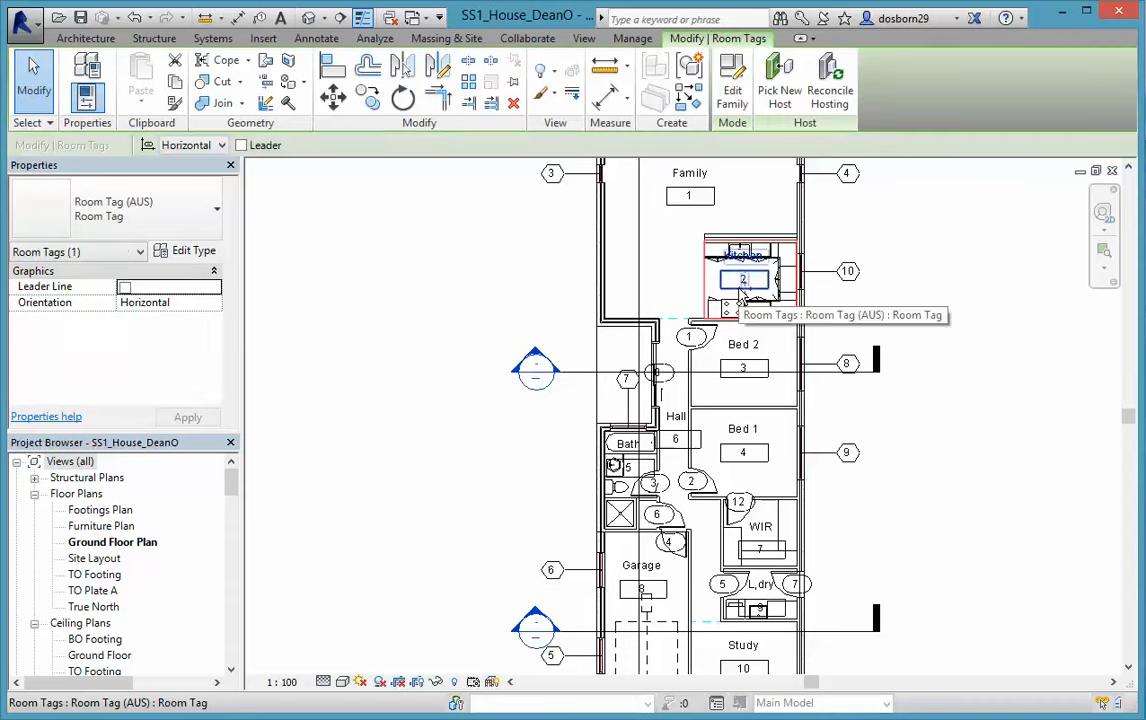
left_click(918, 399)
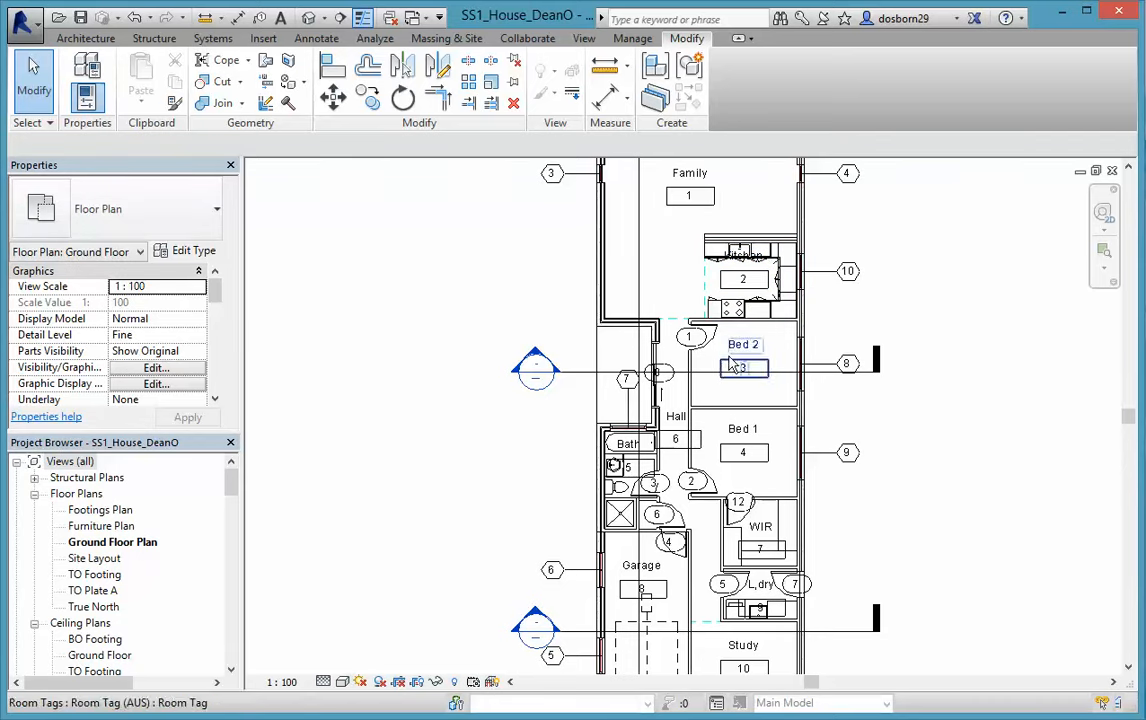
left_click(689, 200)
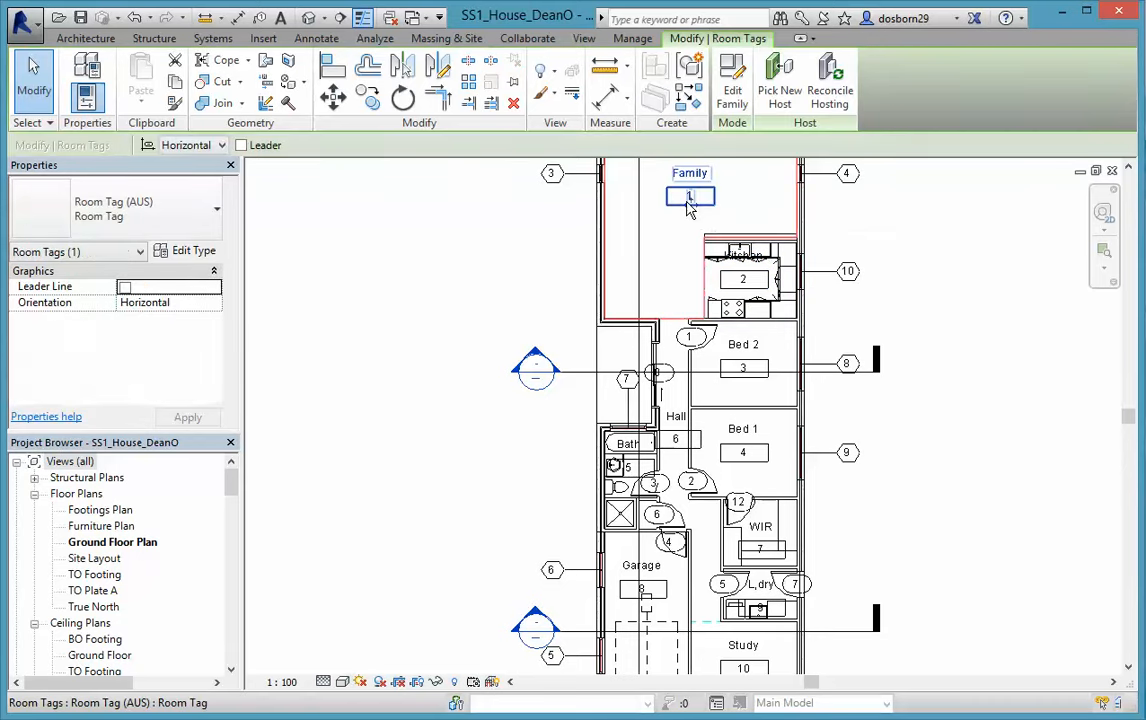
left_click(954, 225)
- Start a new building-component schedule for the Rooms category from the project's Schedules/Quantities
scroll(972, 332, "down", 2)
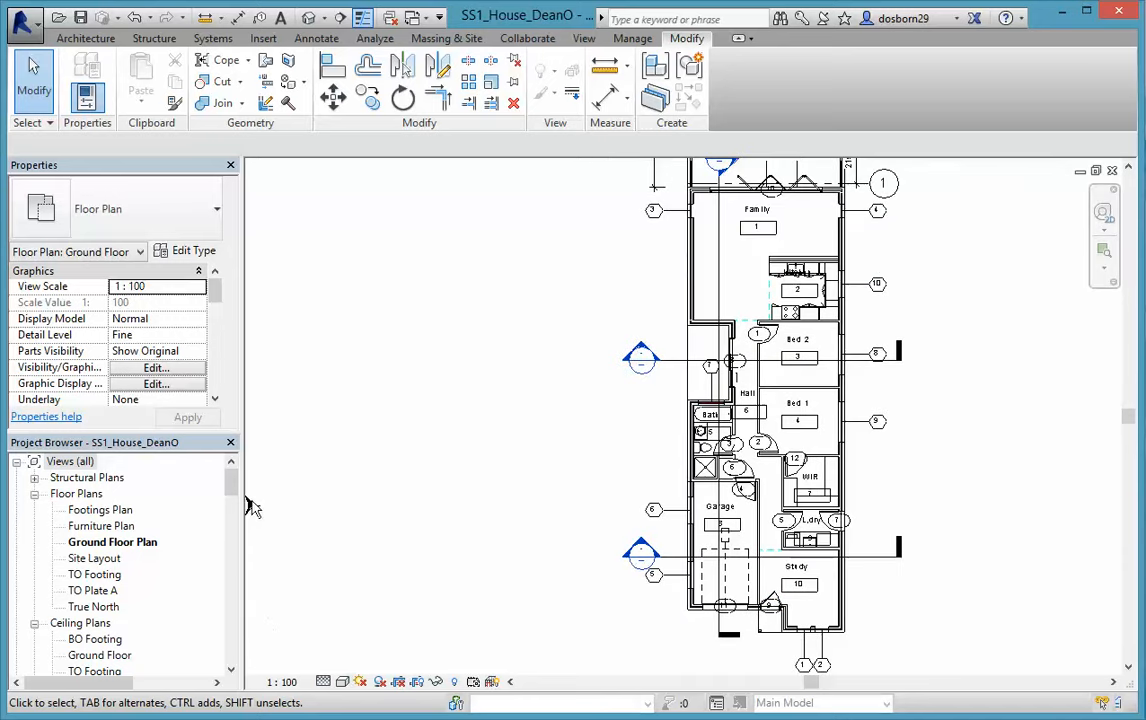
scroll(371, 512, "down", 1)
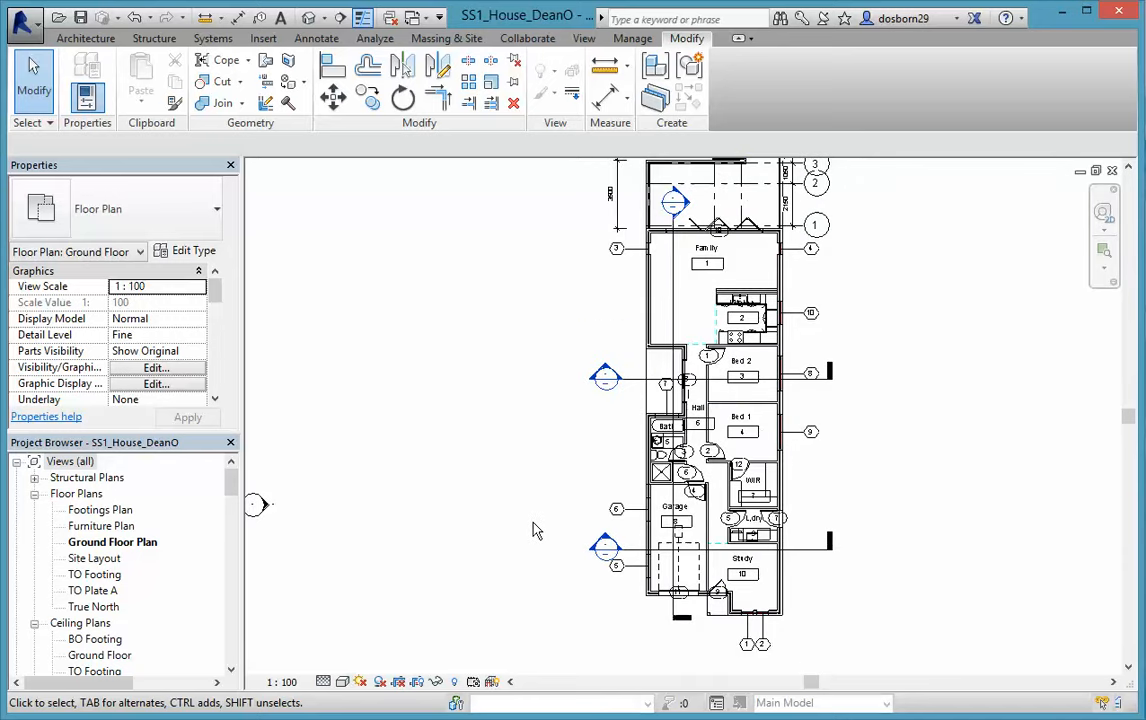
middle_click_drag(547, 530, 550, 489)
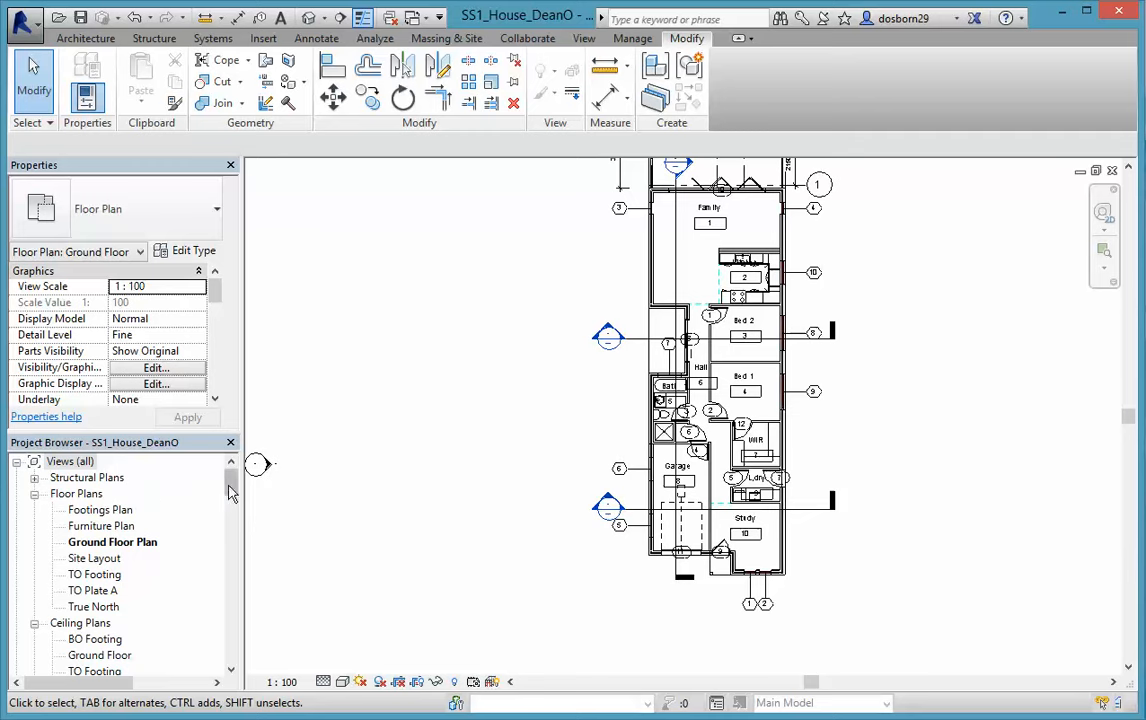
left_click_drag(229, 492, 232, 537)
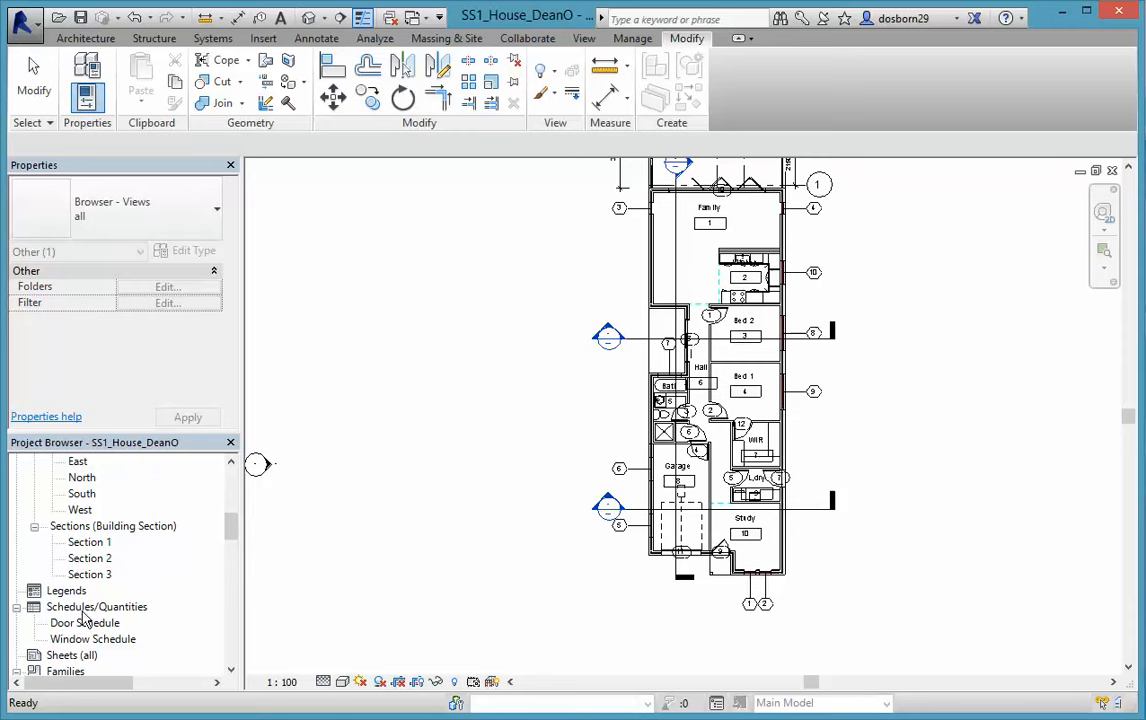
left_click(84, 607)
right_click(85, 607)
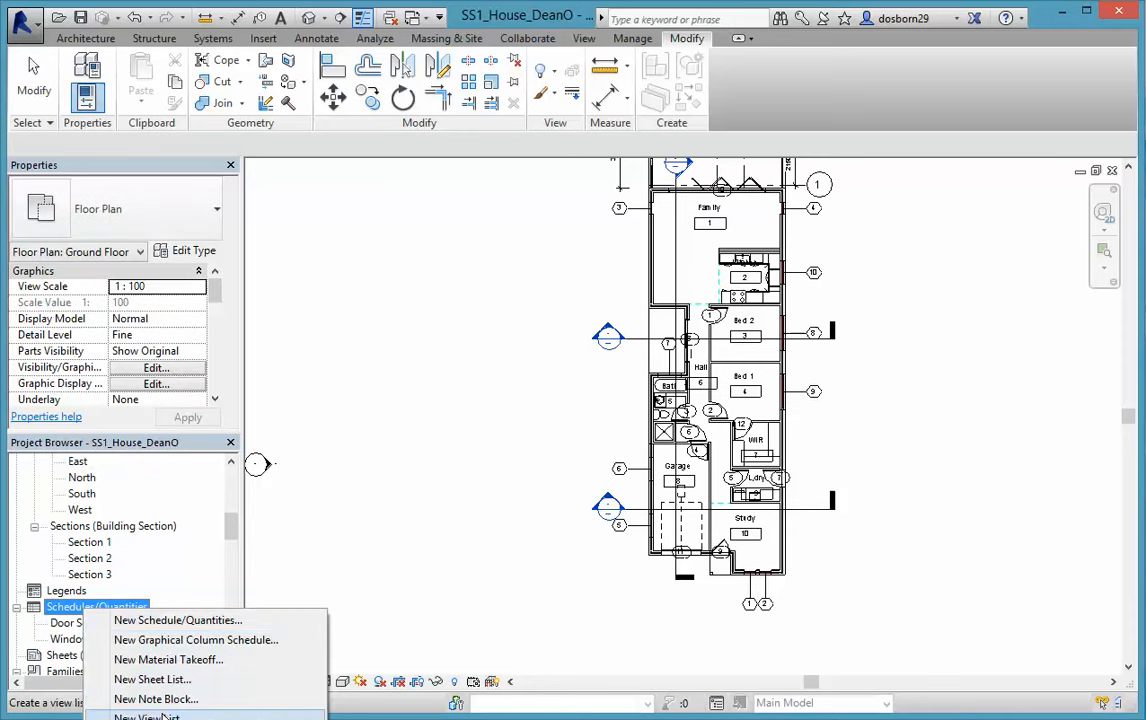
left_click(150, 622)
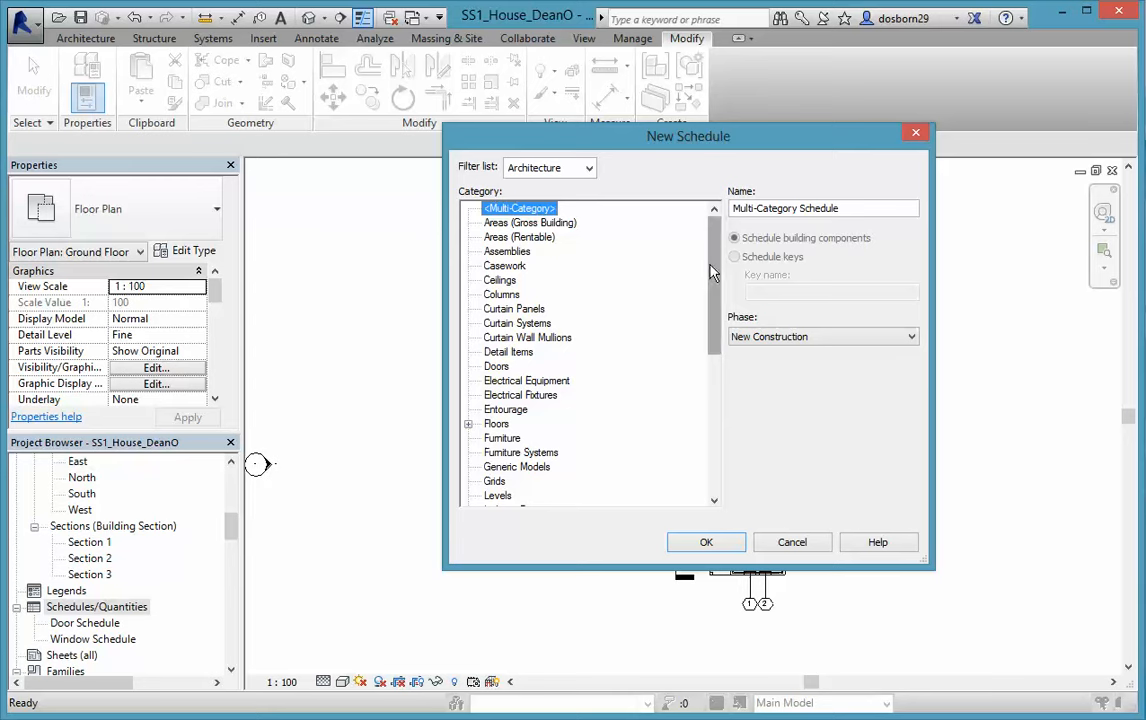
left_click_drag(710, 268, 710, 390)
left_click(498, 381)
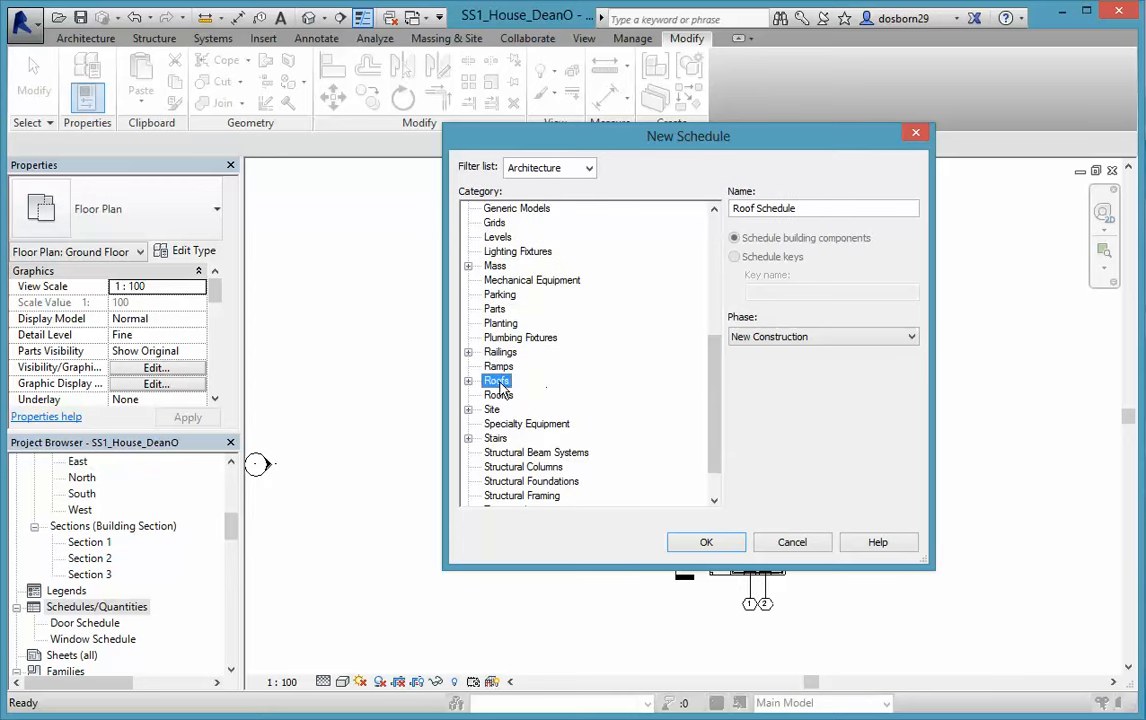
left_click(505, 397)
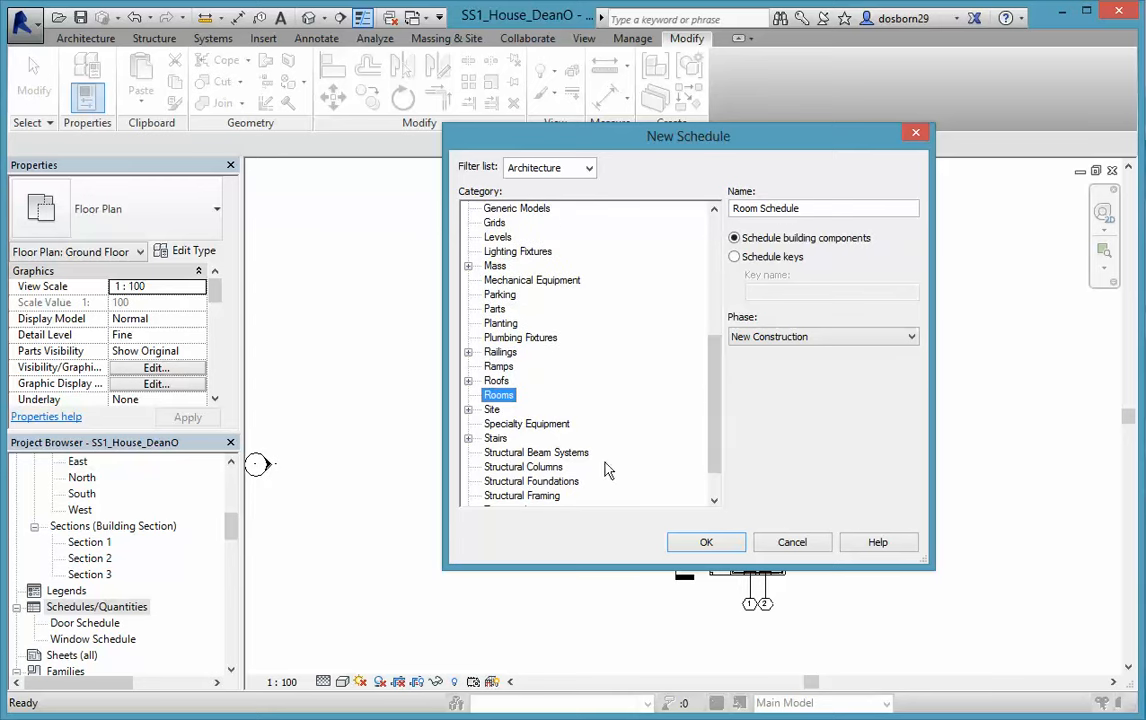
left_click(720, 546)
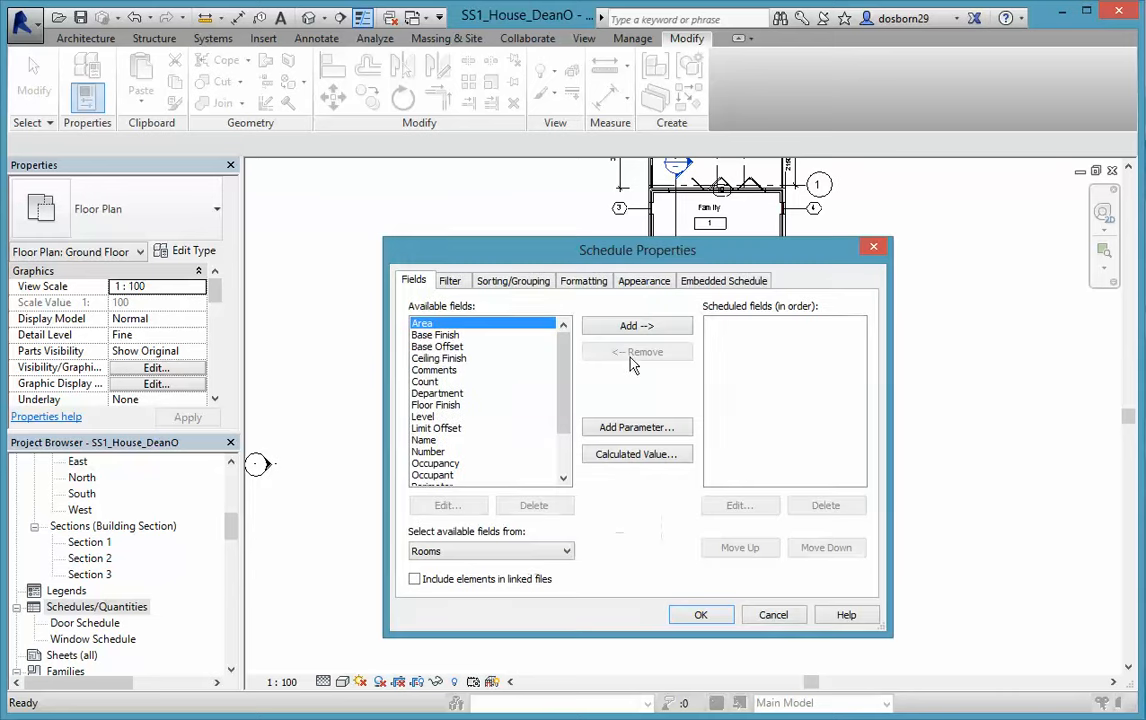
- Add the Area, Name and Number fields to the room schedule
left_click(634, 328)
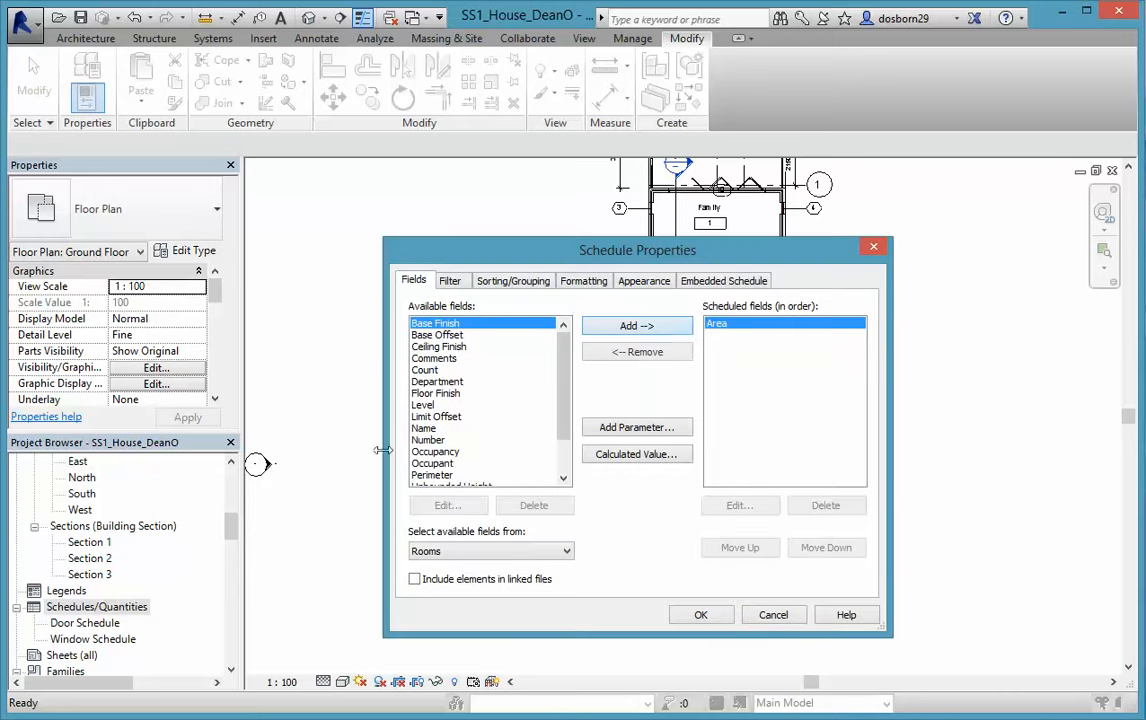
left_click(424, 428)
left_click(623, 330)
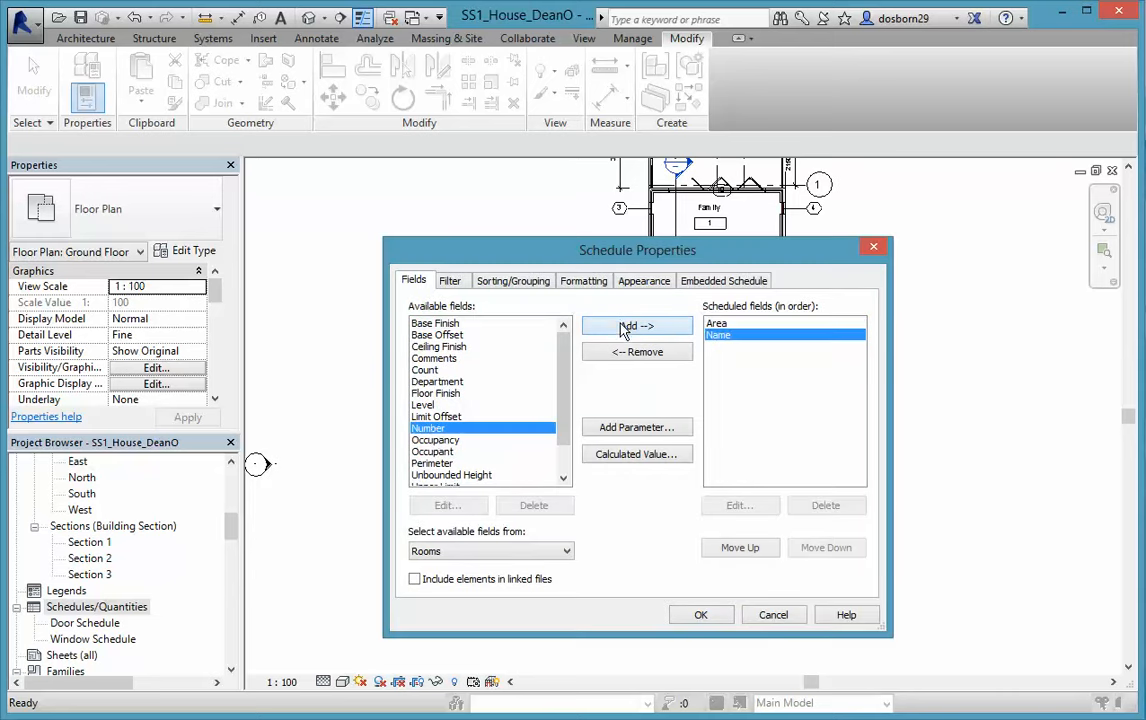
left_click(610, 327)
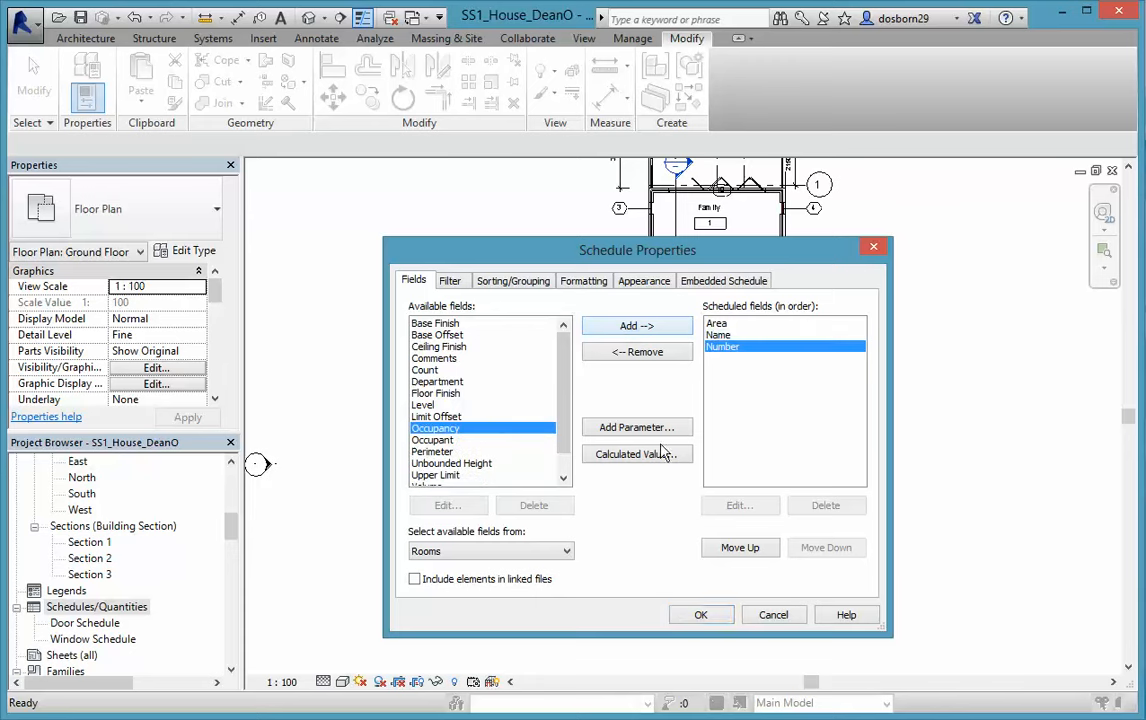
- Reorder the scheduled fields to Number, Name, Area and generate the room schedule
left_click(742, 548)
left_click(745, 550)
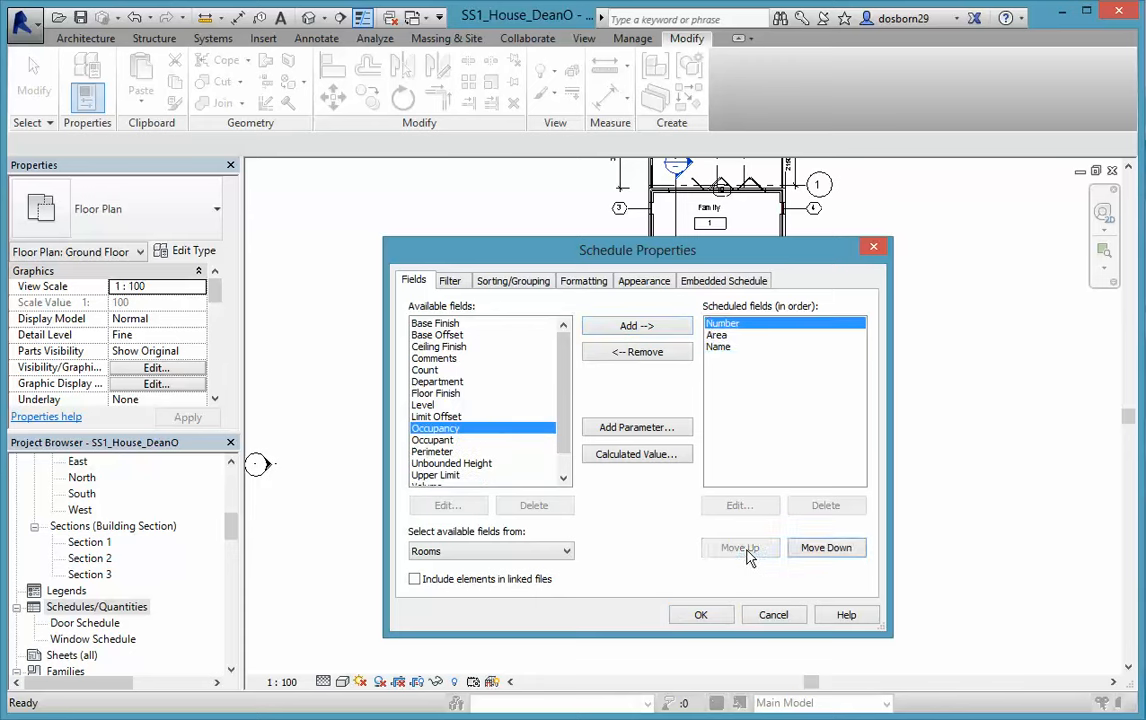
left_click(724, 336)
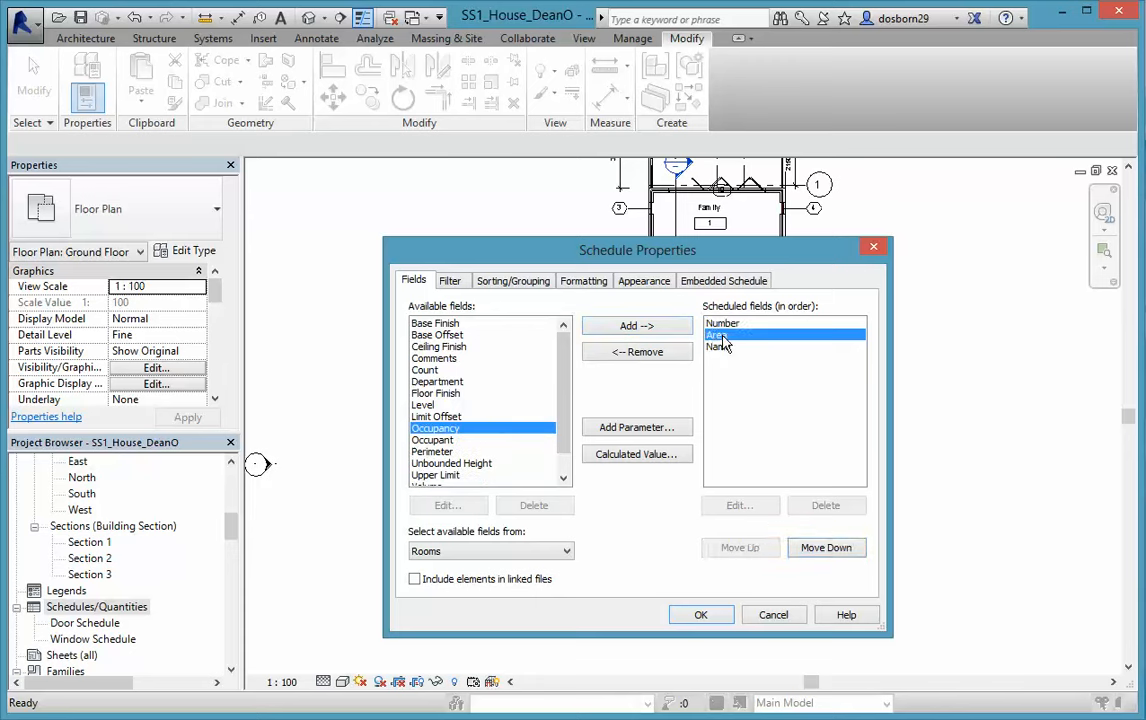
left_click(822, 552)
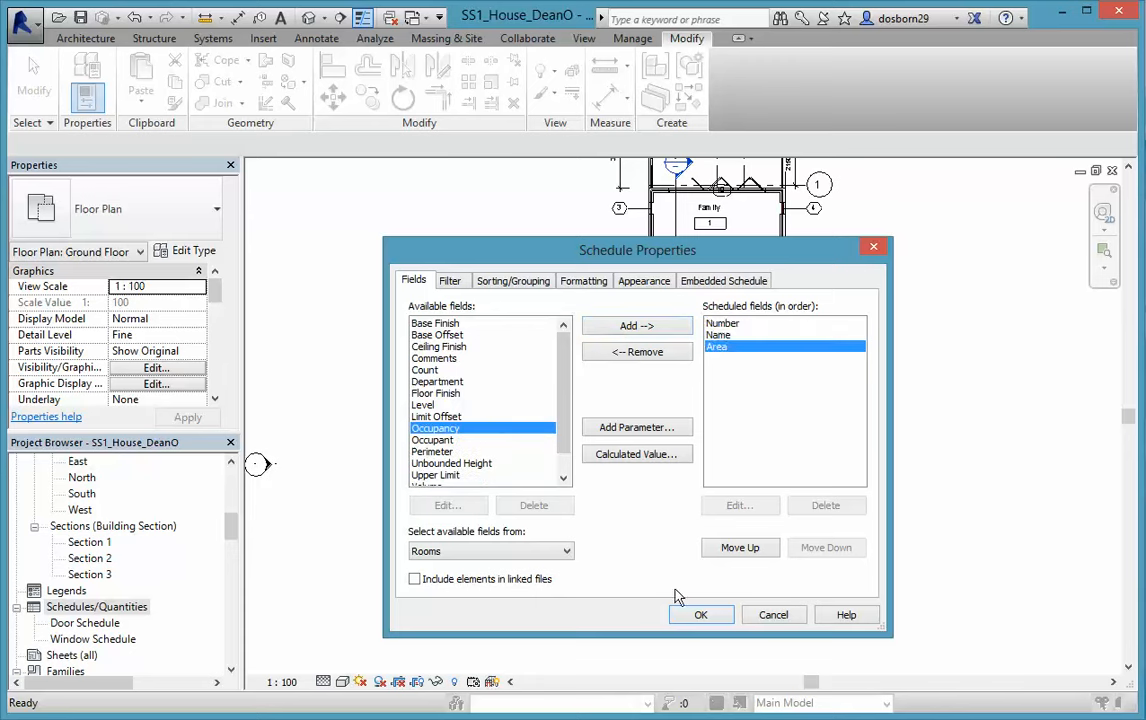
left_click(701, 616)
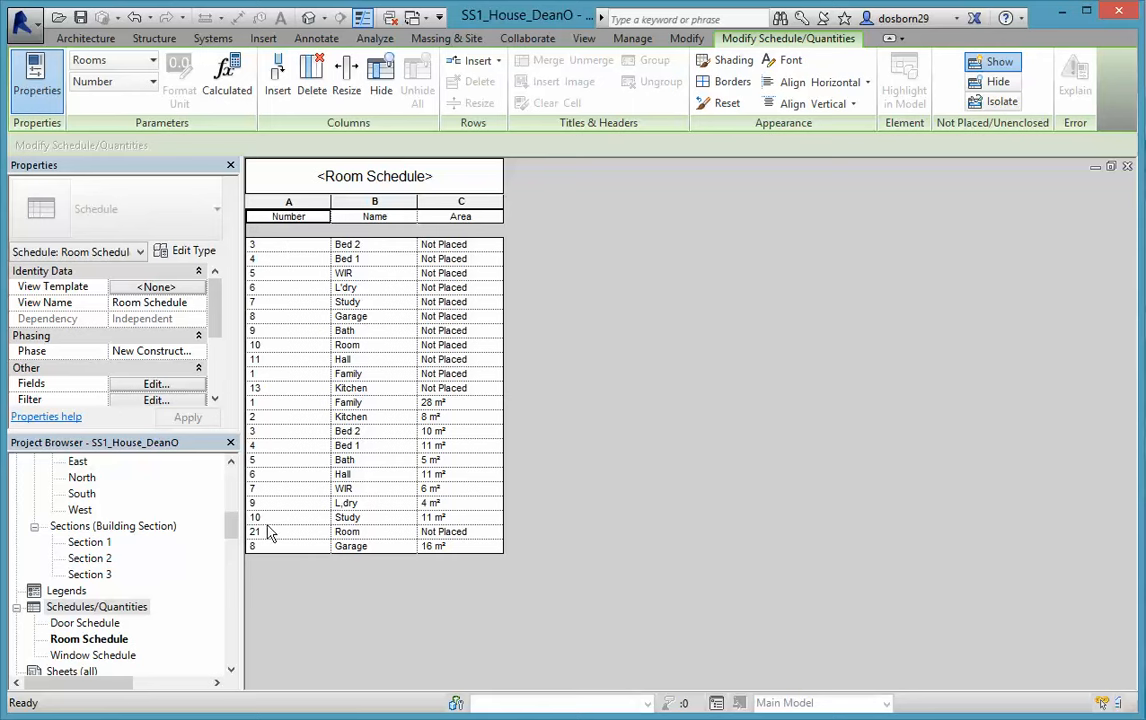
- Delete the block of unplaced rooms at the start of the schedule, from Bed 2 through Kitchen, accepting the deletion of their tags
left_click(300, 247)
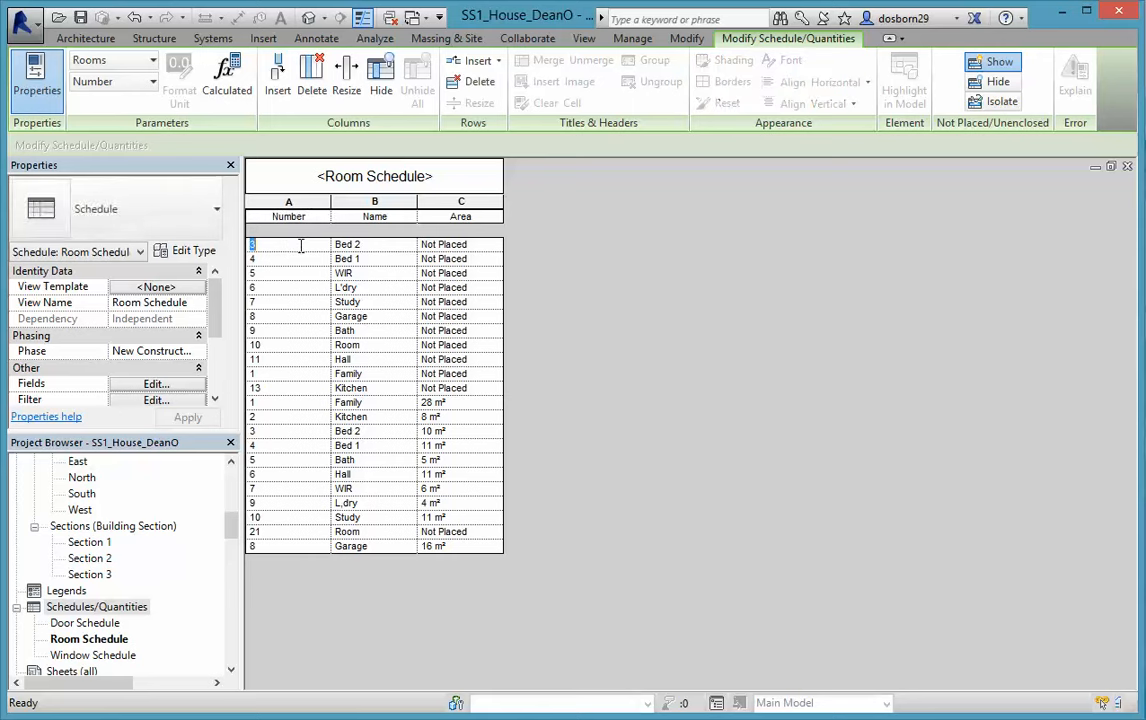
left_click(364, 248)
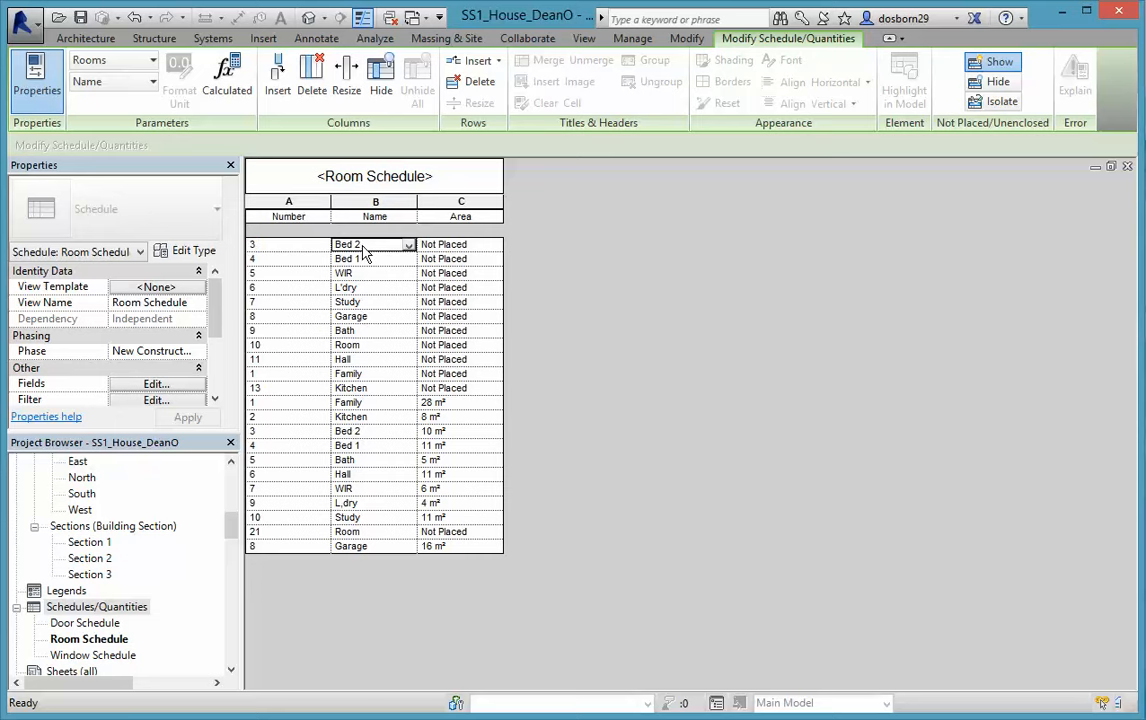
left_click_drag(366, 288, 376, 391)
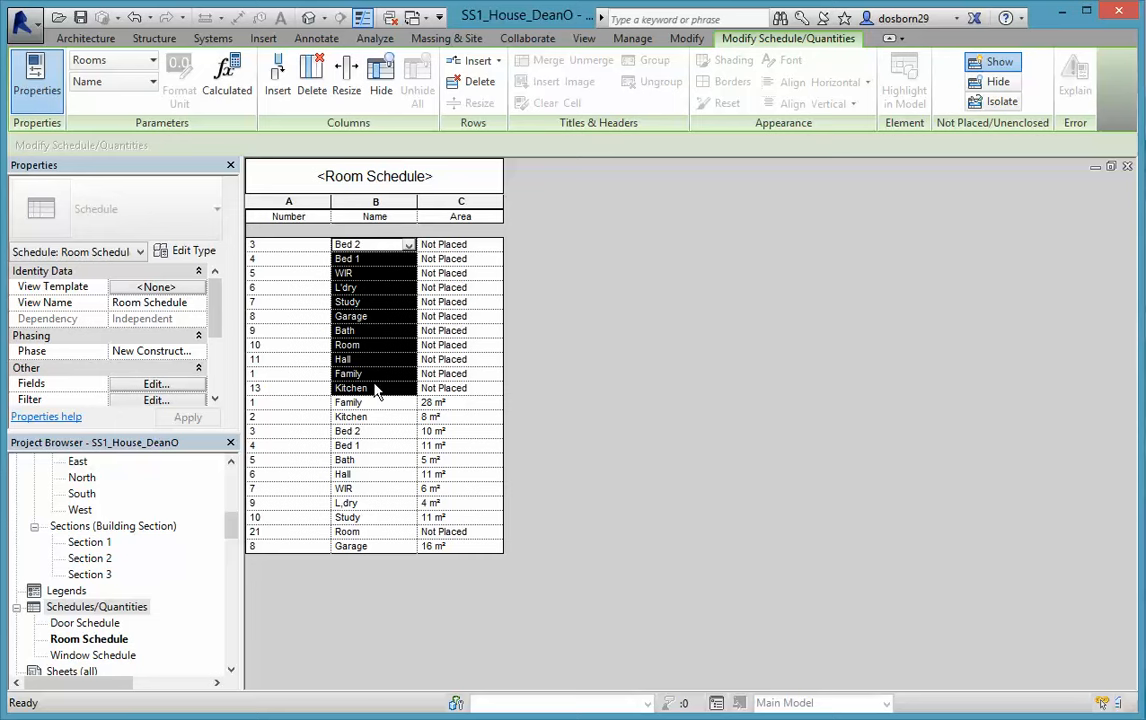
right_click(381, 333)
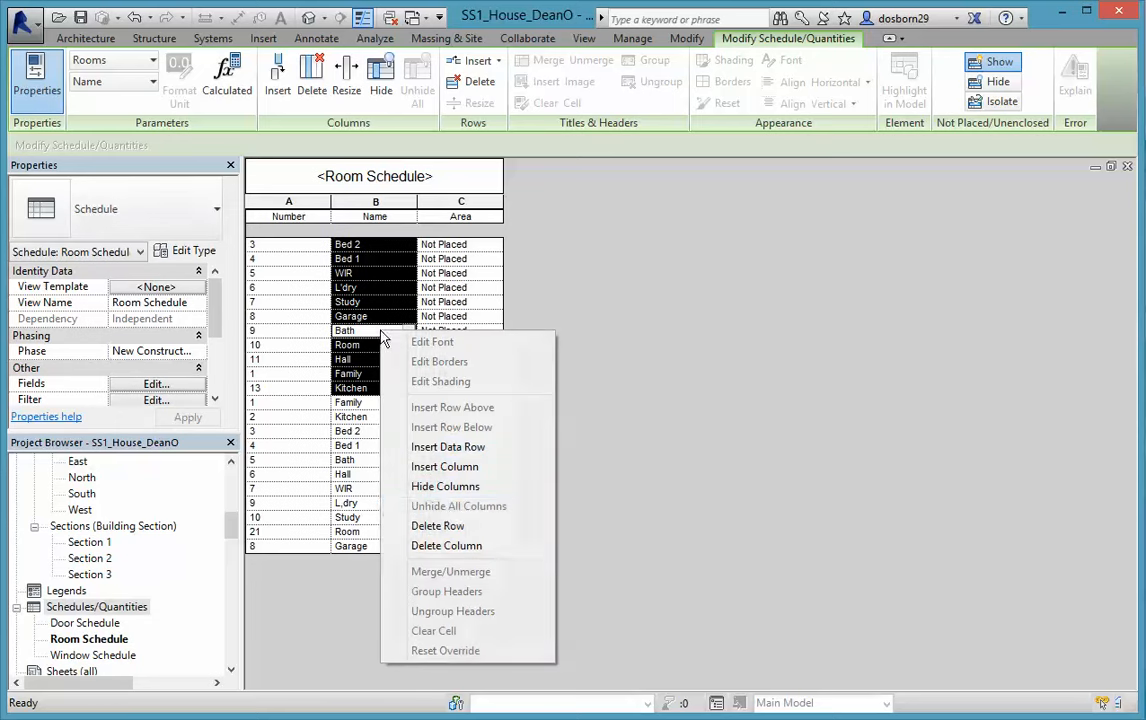
left_click(437, 526)
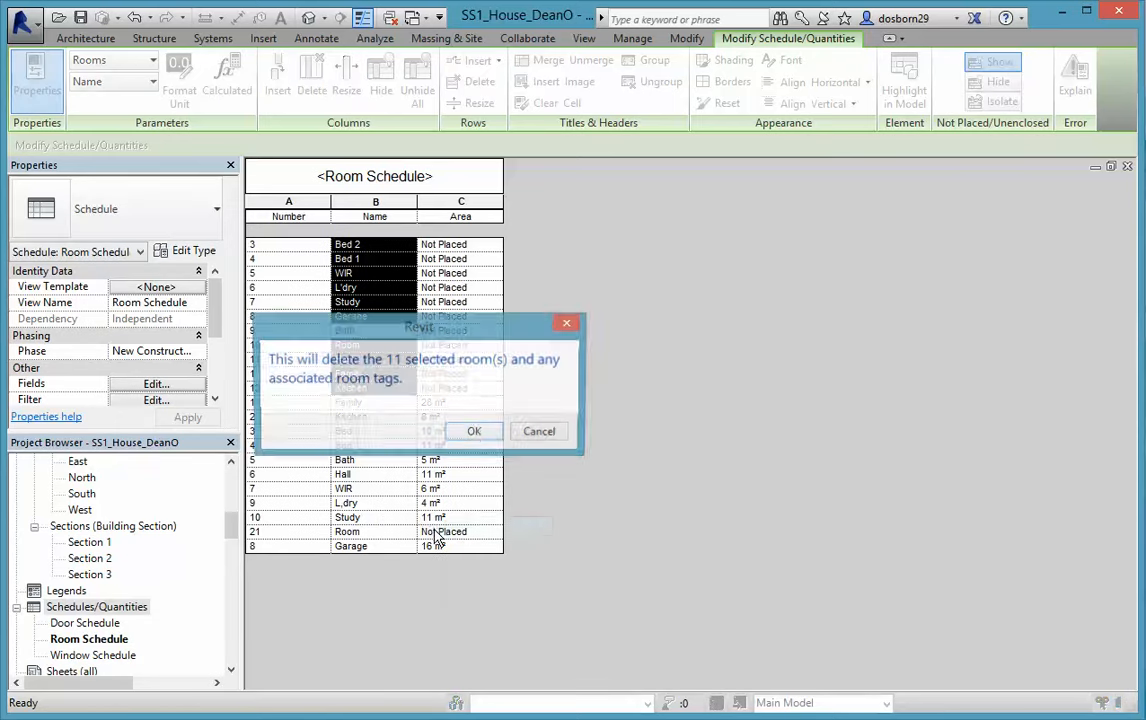
left_click(475, 432)
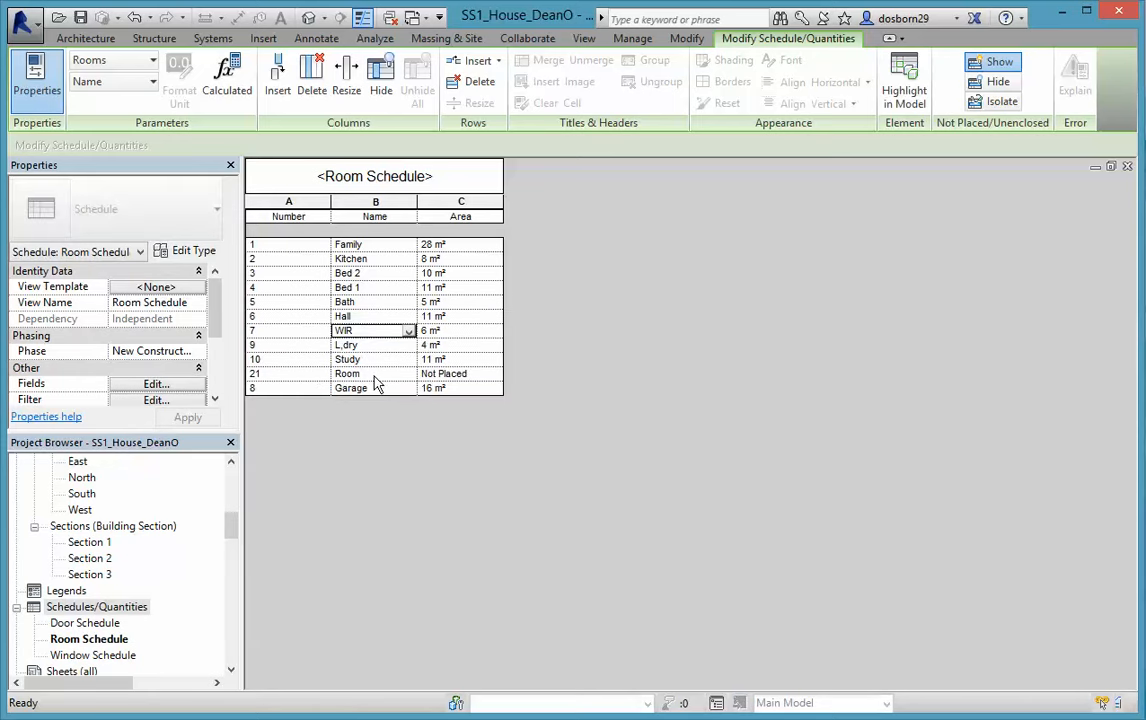
- Delete the remaining unplaced room, number 21, from the room schedule and accept its removal
left_click(447, 375)
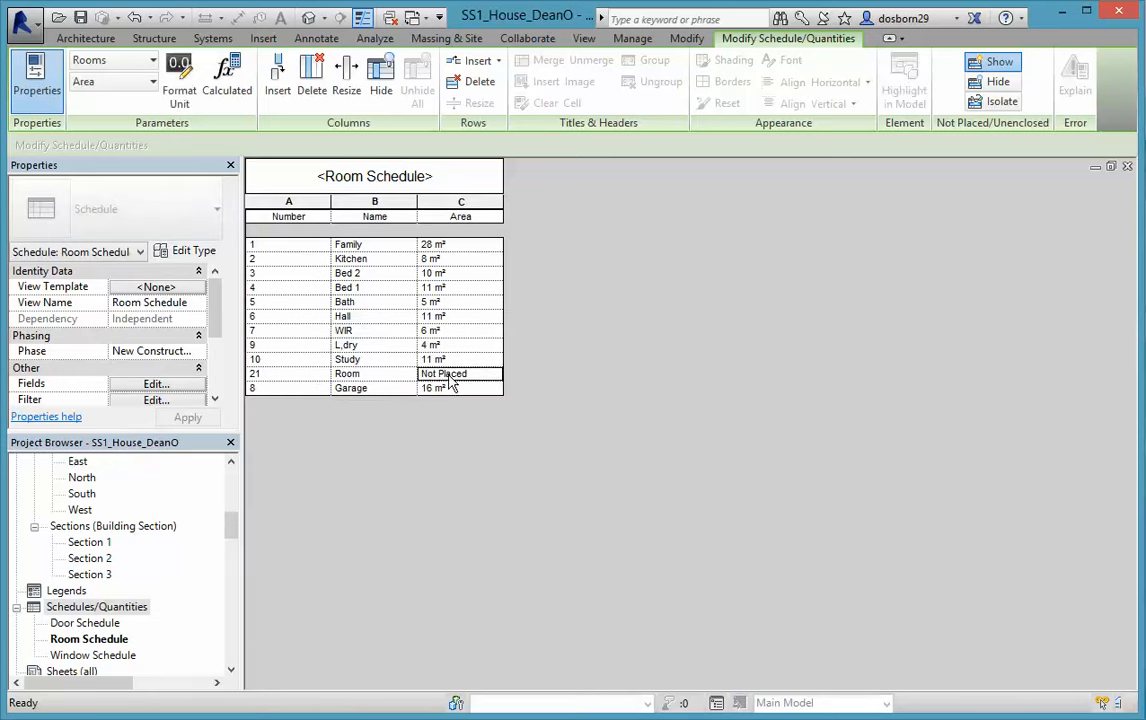
left_click(366, 373)
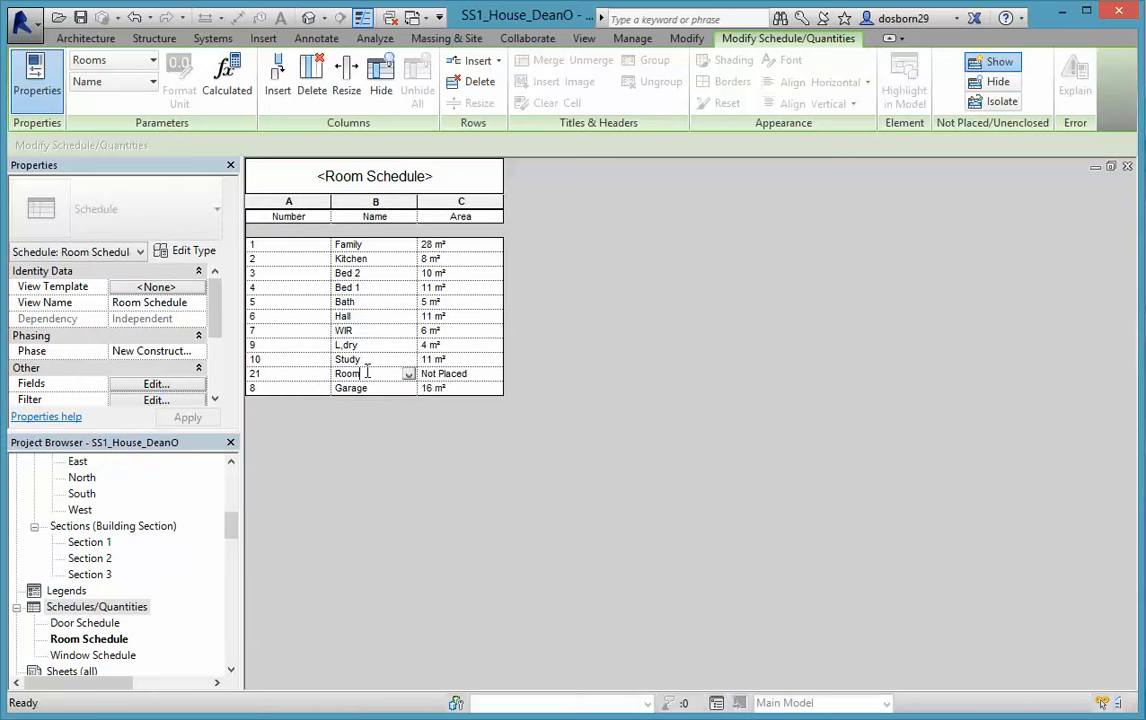
right_click(461, 375)
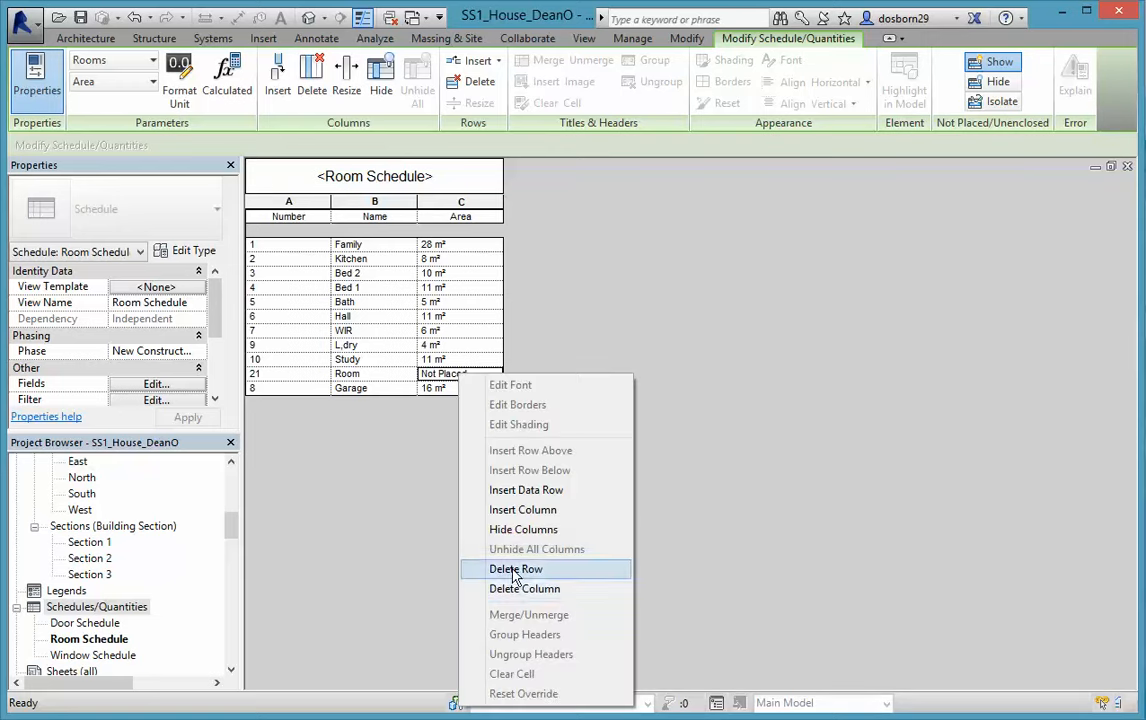
left_click(510, 568)
left_click(475, 432)
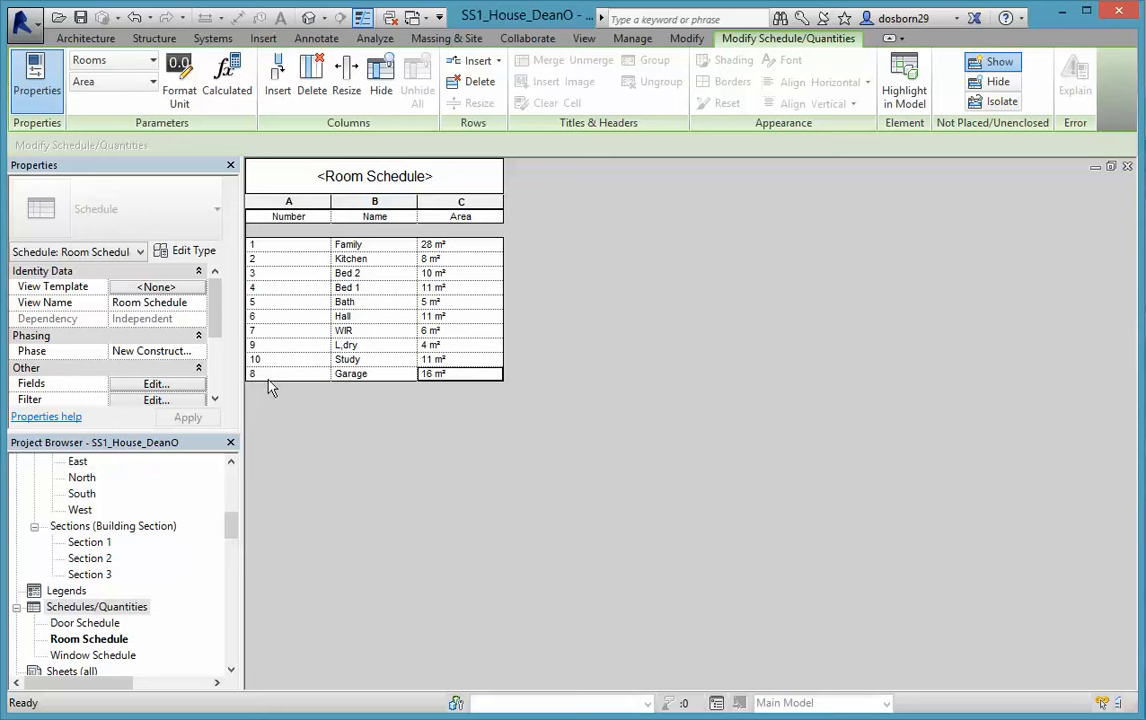
- Try filtering the room schedule by Number with the equals condition and an empty value
left_click_drag(215, 316, 215, 344)
left_click(155, 352)
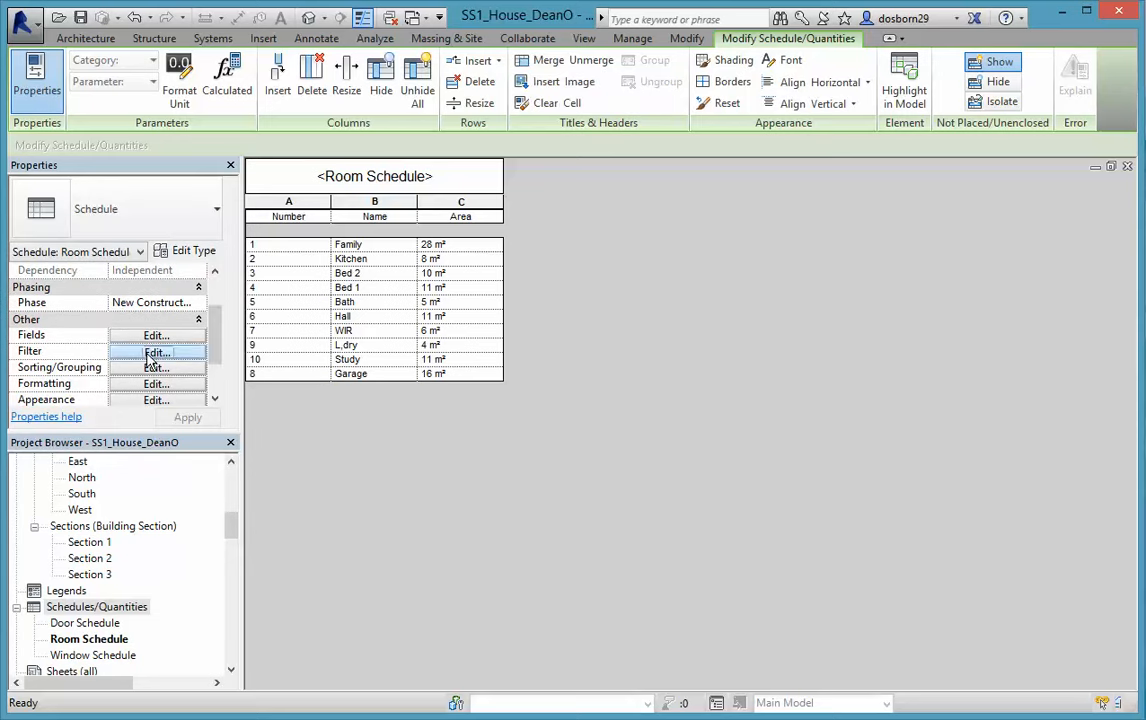
left_click(654, 310)
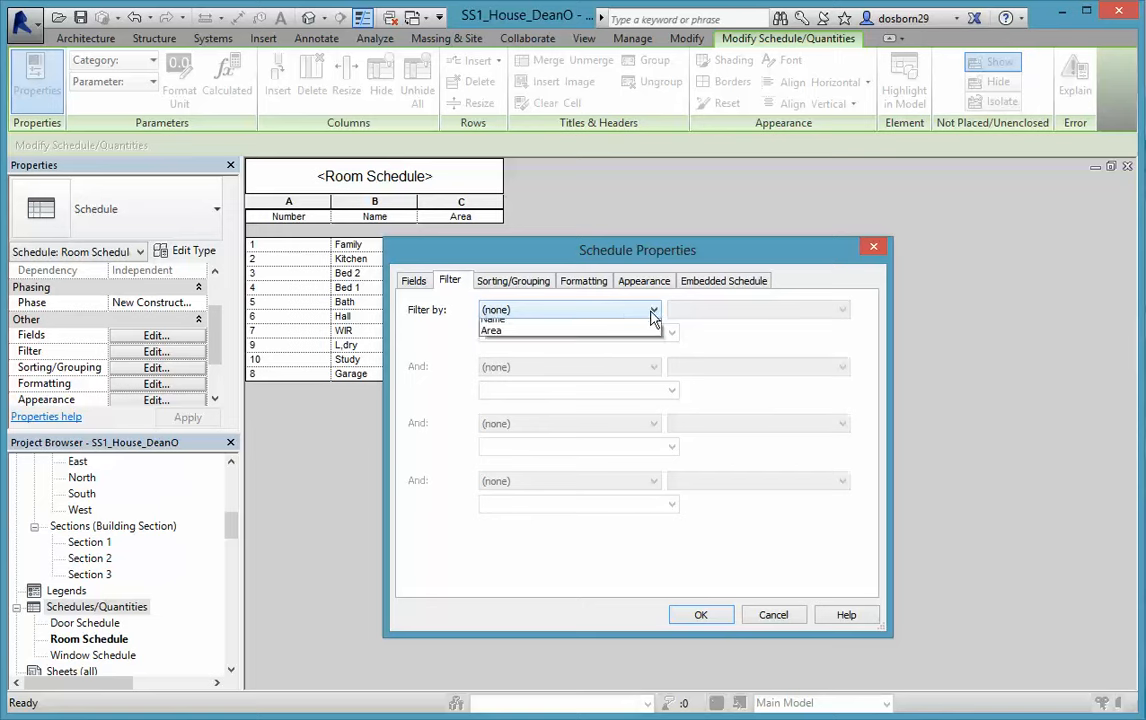
left_click(497, 338)
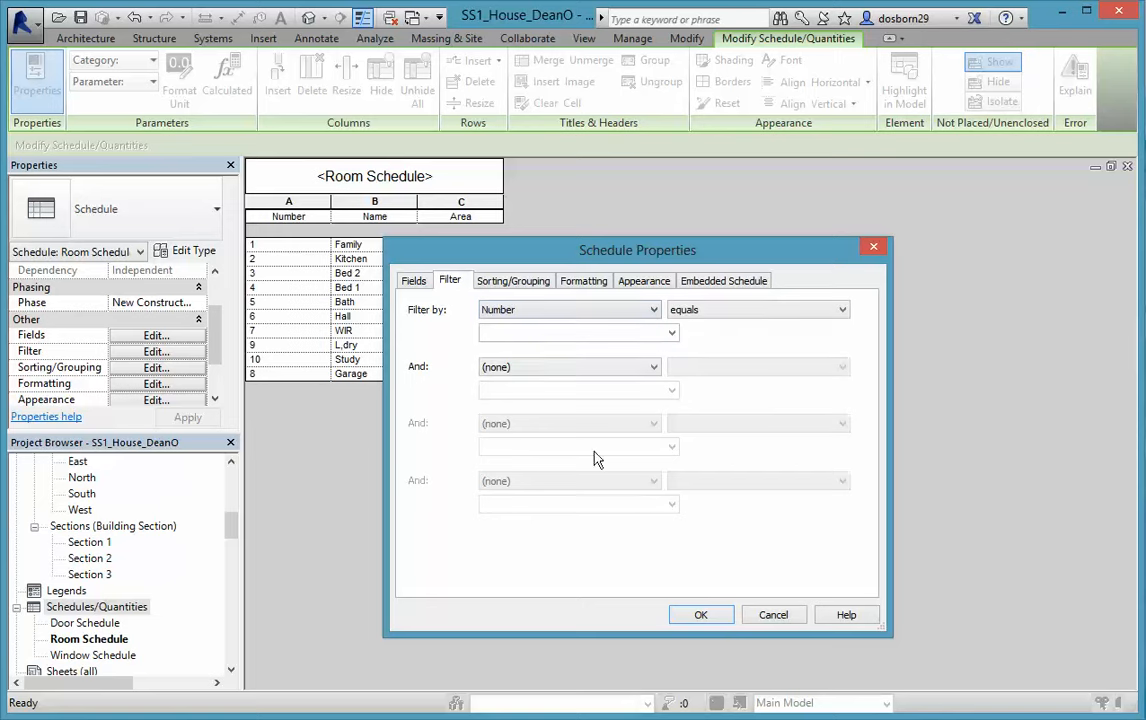
left_click(703, 615)
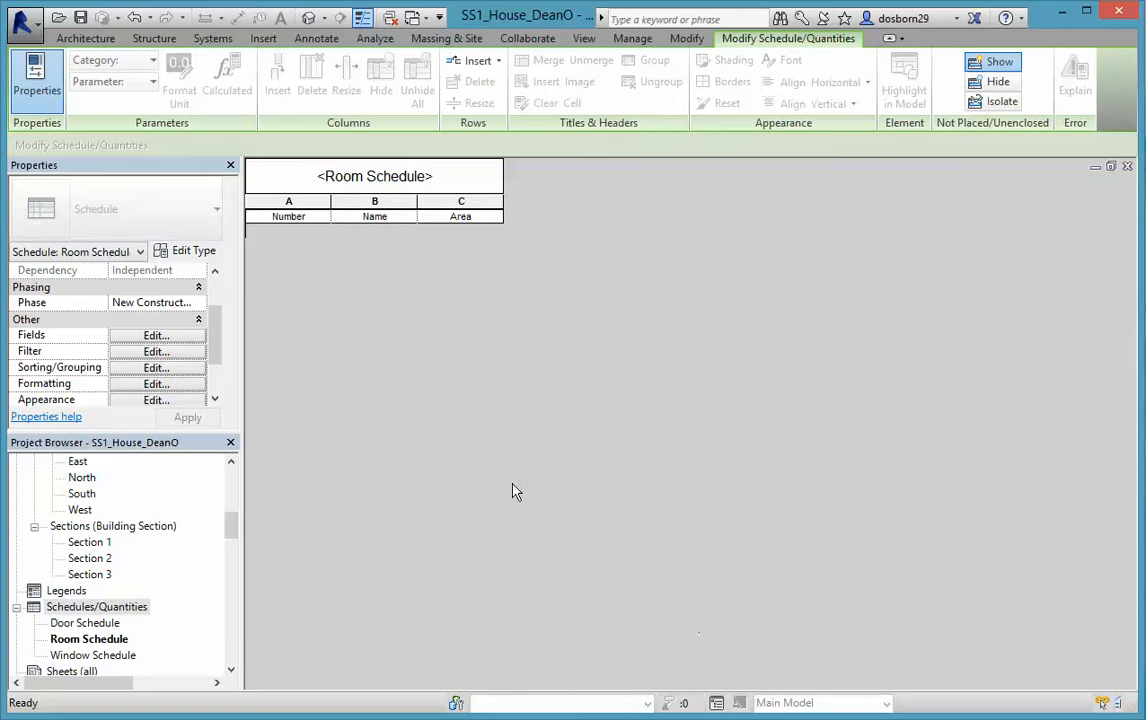
- Reopen the room schedule's filter settings and reset the first filter field to (none)
left_click(167, 353)
left_click(655, 311)
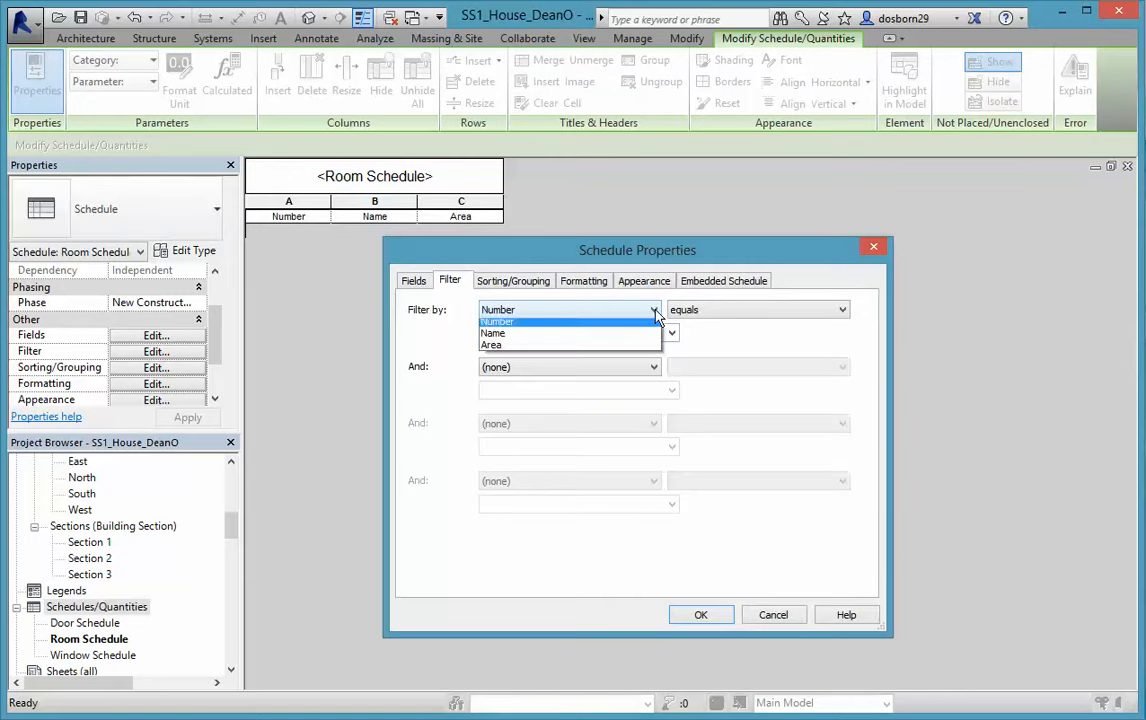
left_click(503, 327)
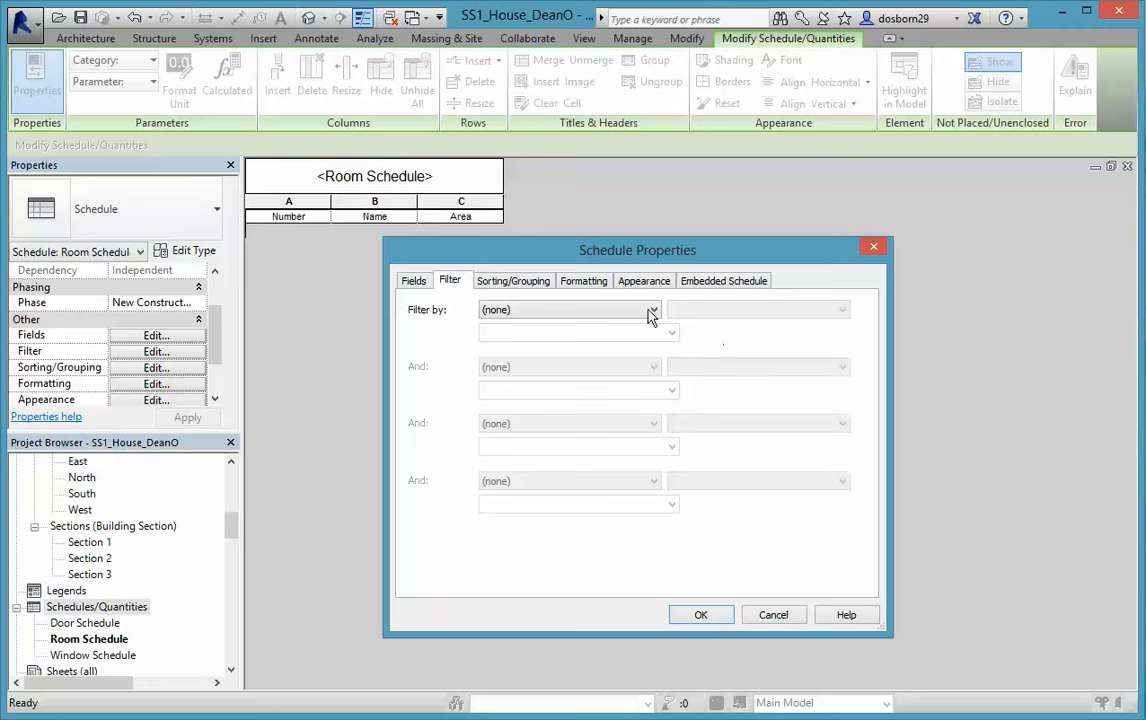
left_click(652, 313)
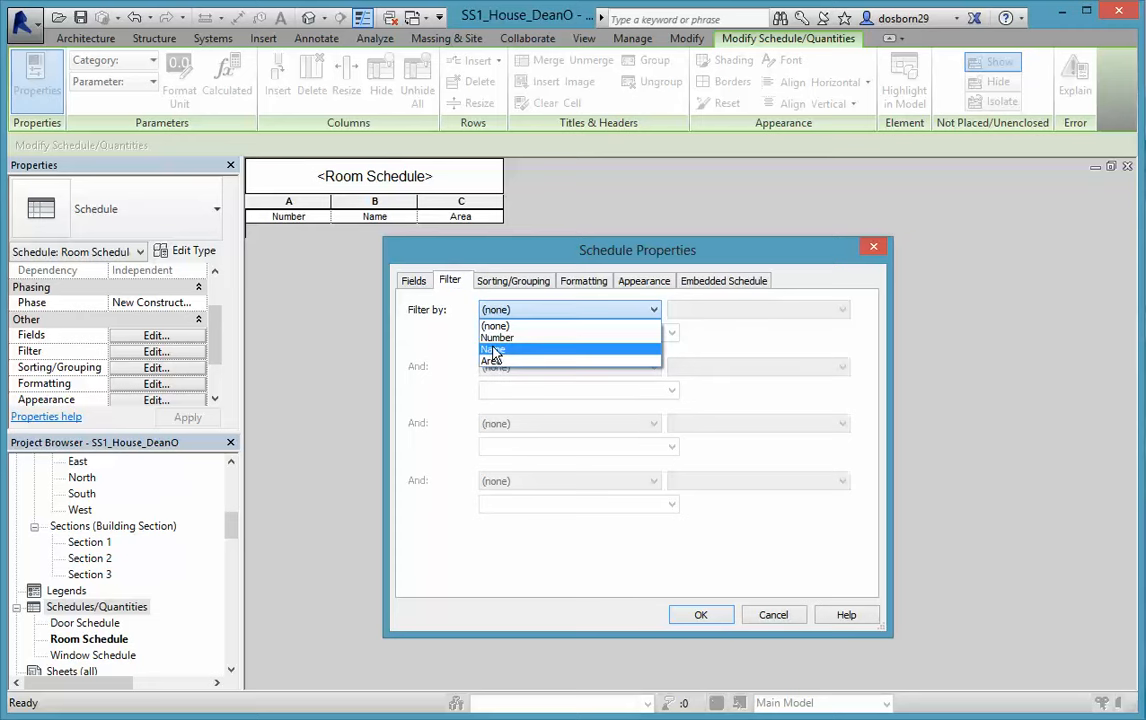
left_click(497, 337)
left_click(840, 316)
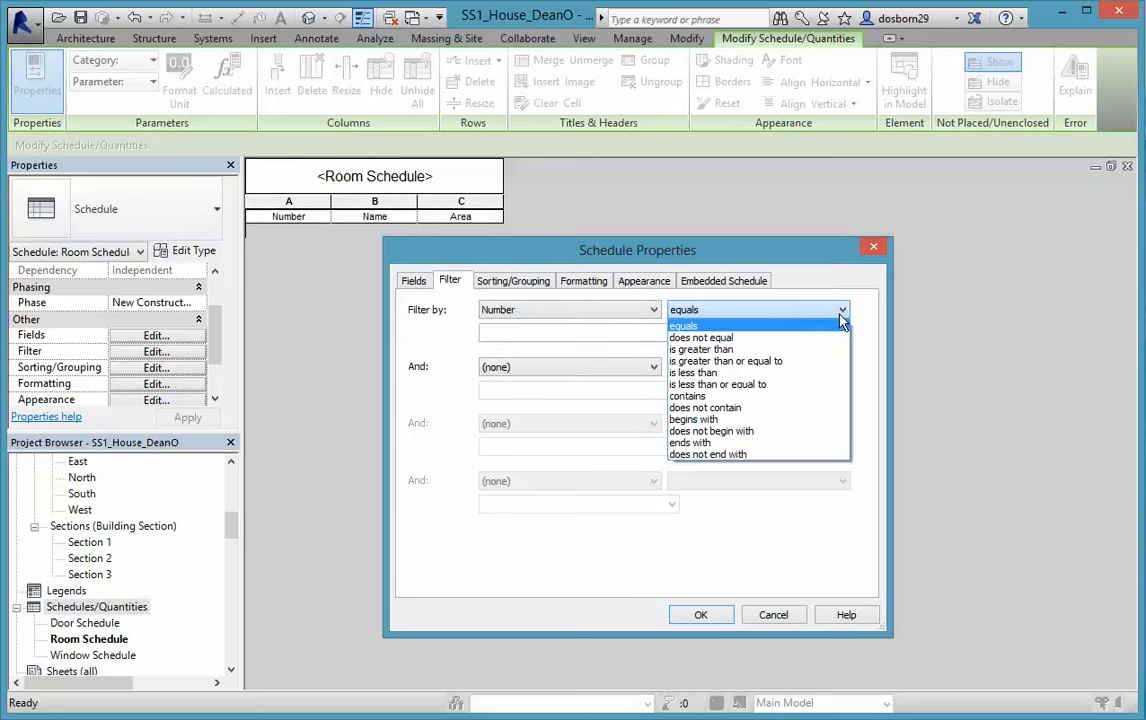
left_click(868, 330)
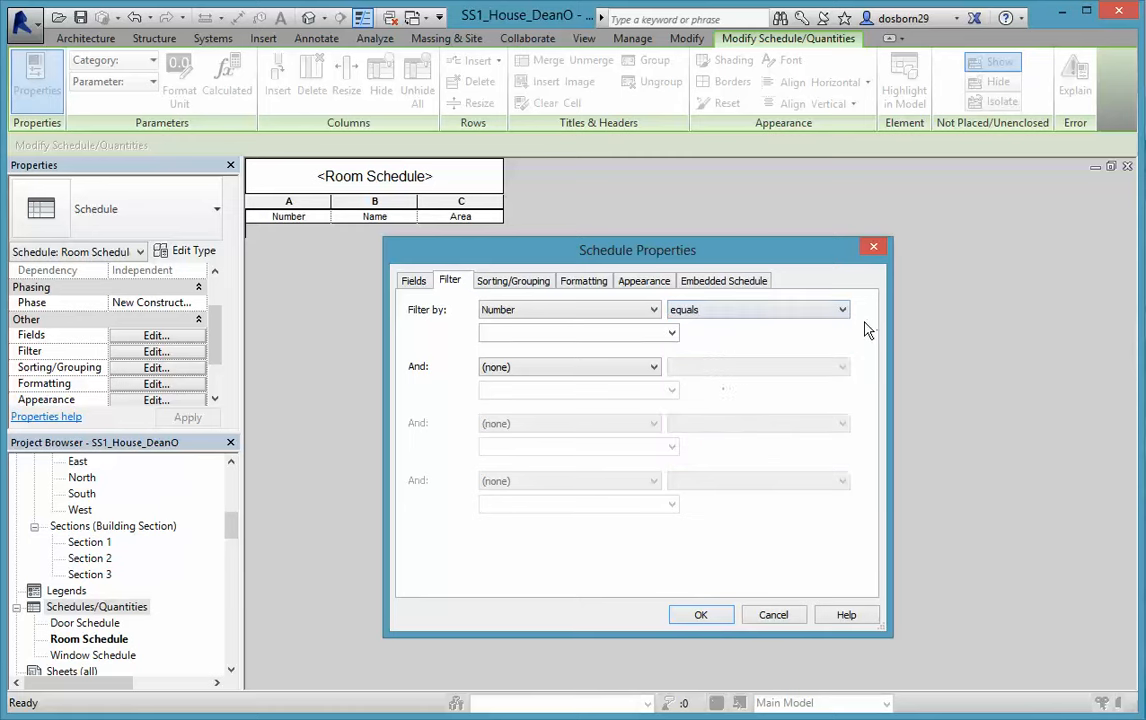
left_click(645, 312)
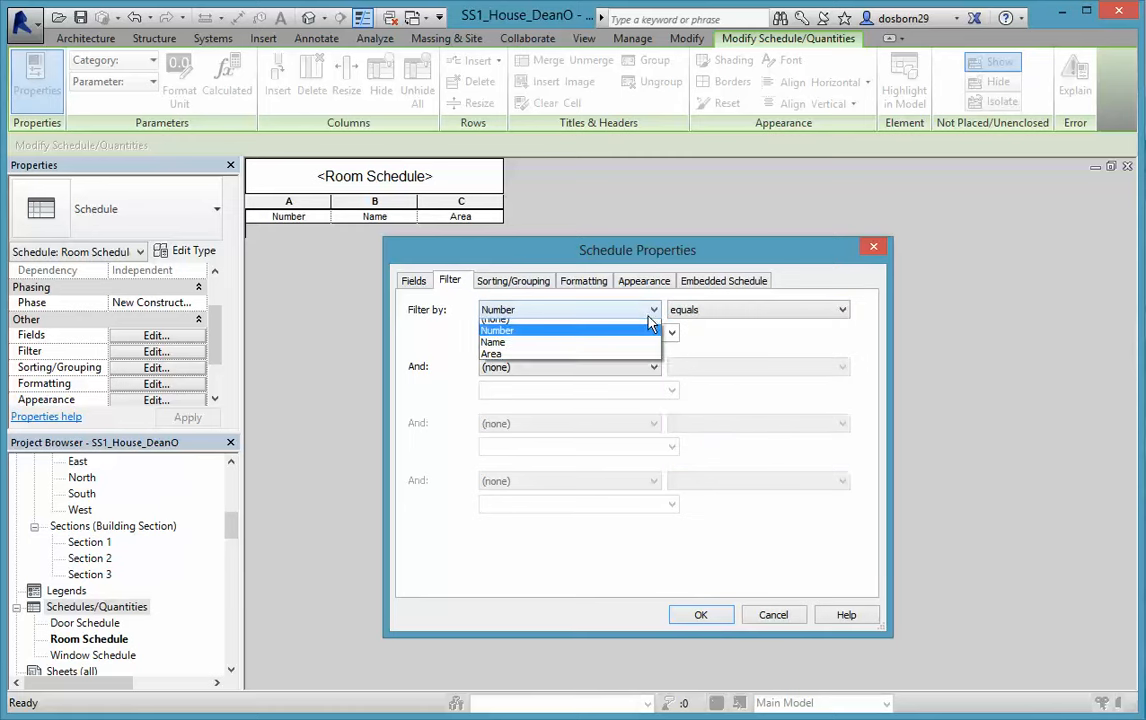
left_click(535, 329)
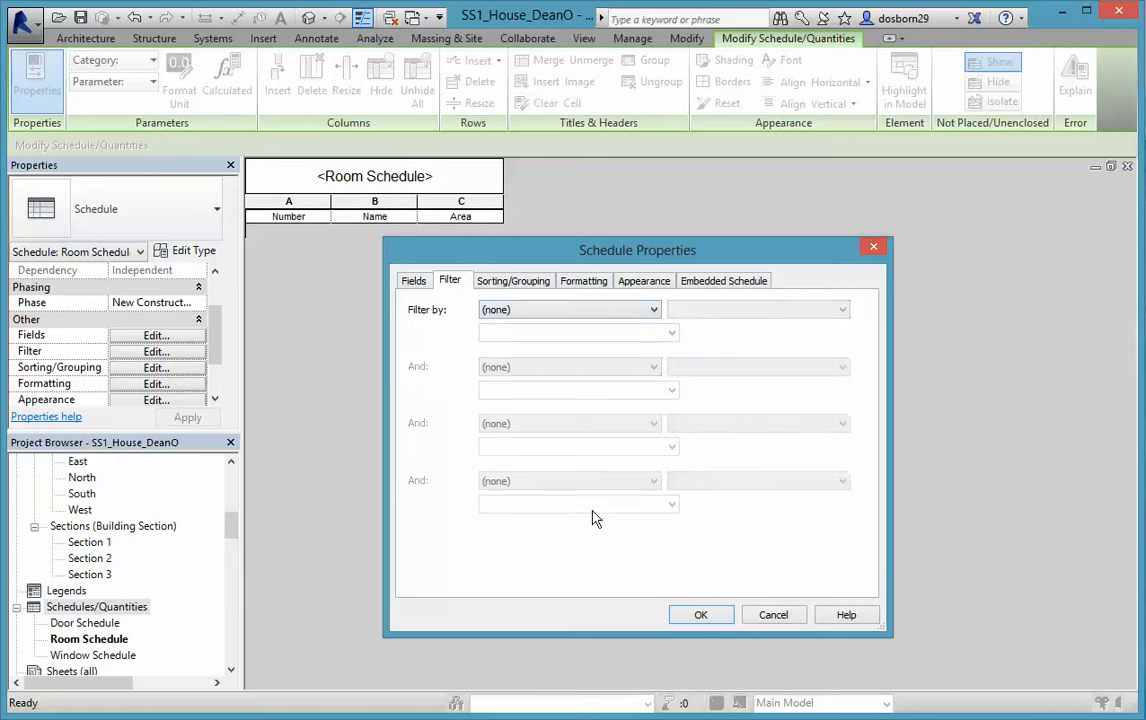
left_click(781, 620)
- Sort the room schedule by Number in ascending order
left_click(152, 401)
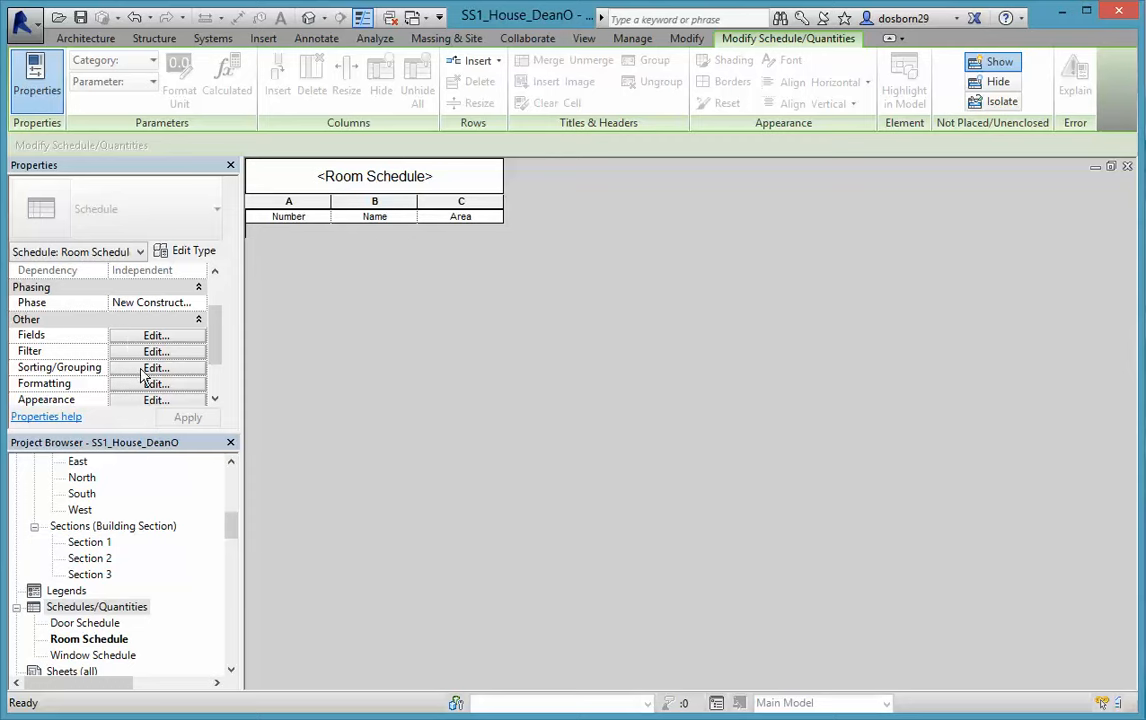
left_click(153, 368)
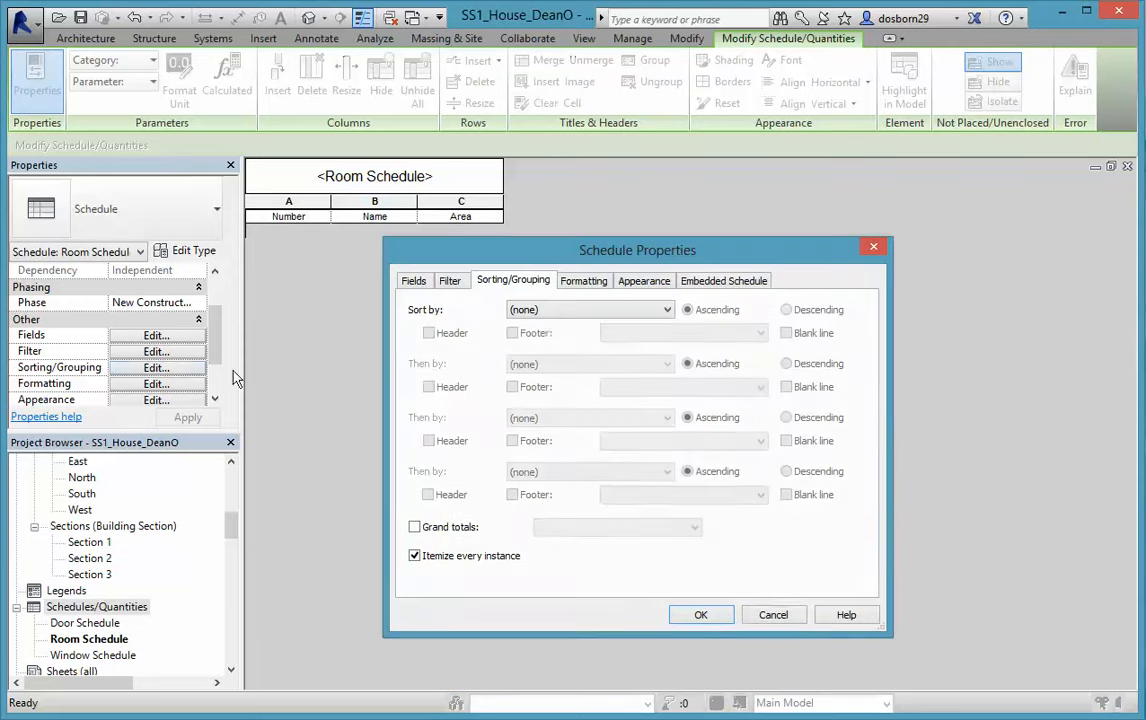
left_click(668, 310)
left_click(560, 338)
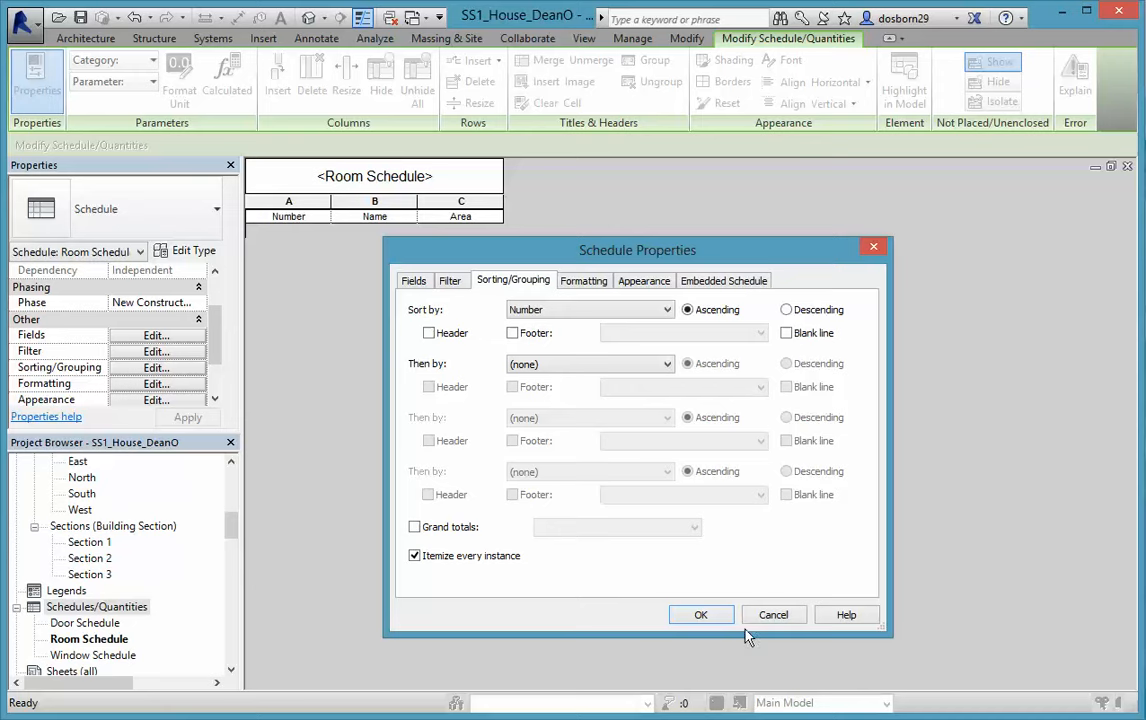
left_click(712, 620)
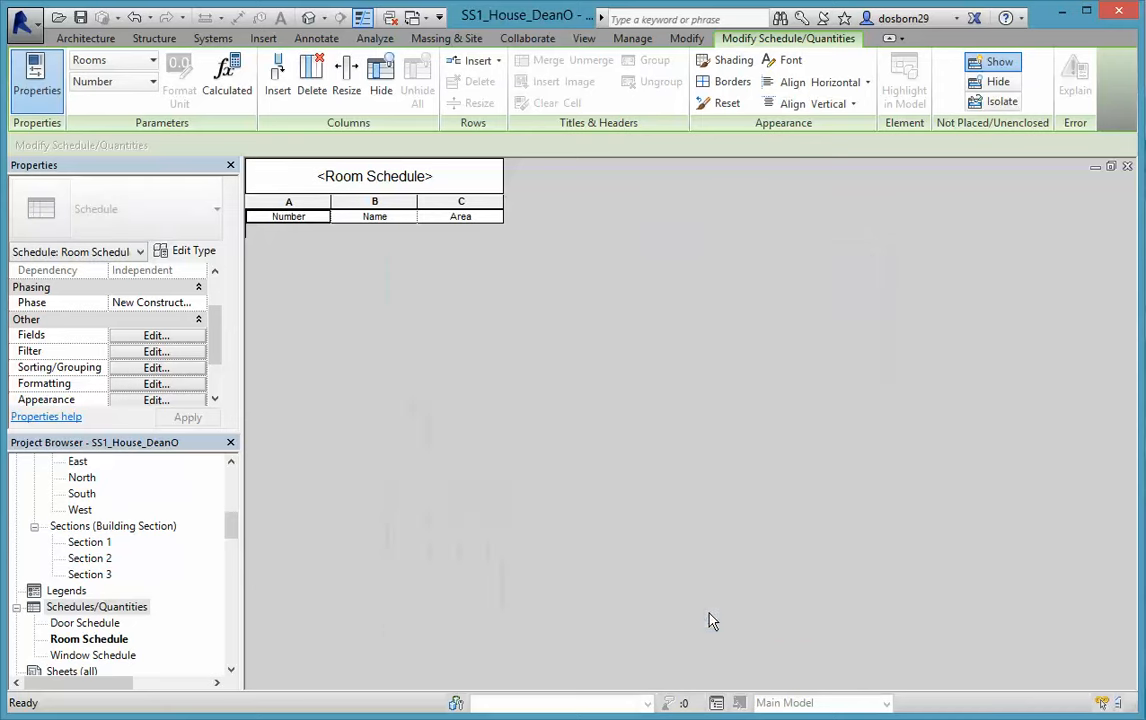
- Remove the Number filter from the room schedule by setting the first filter field to (none)
left_click(160, 336)
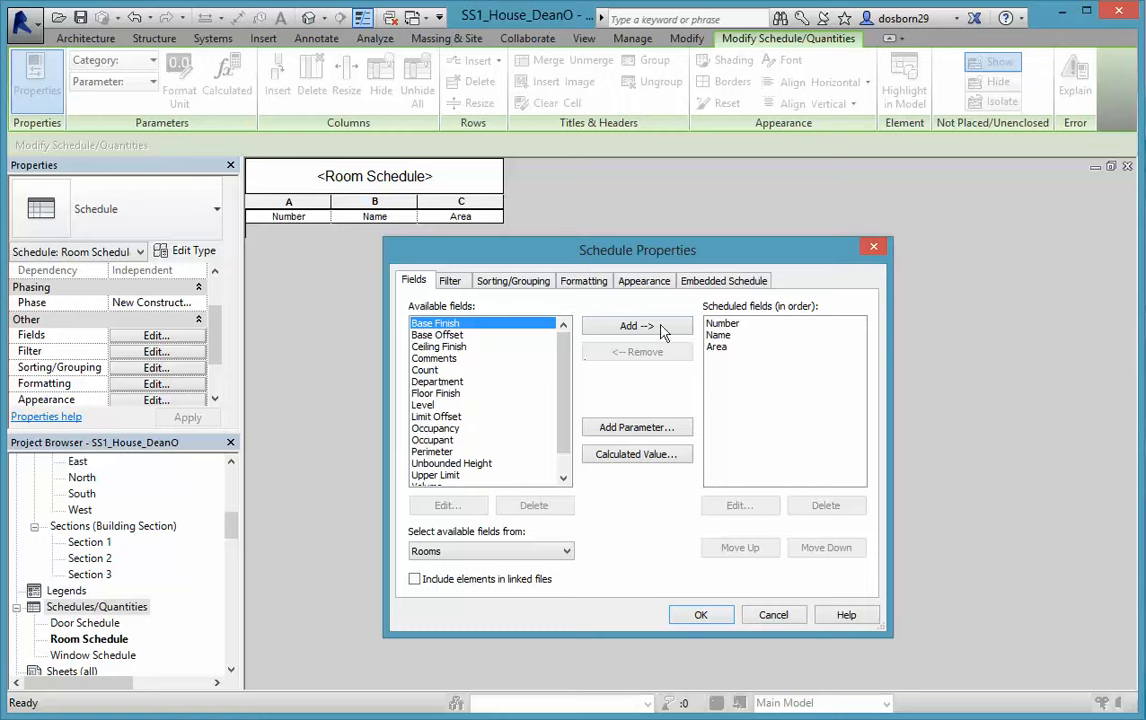
left_click(770, 618)
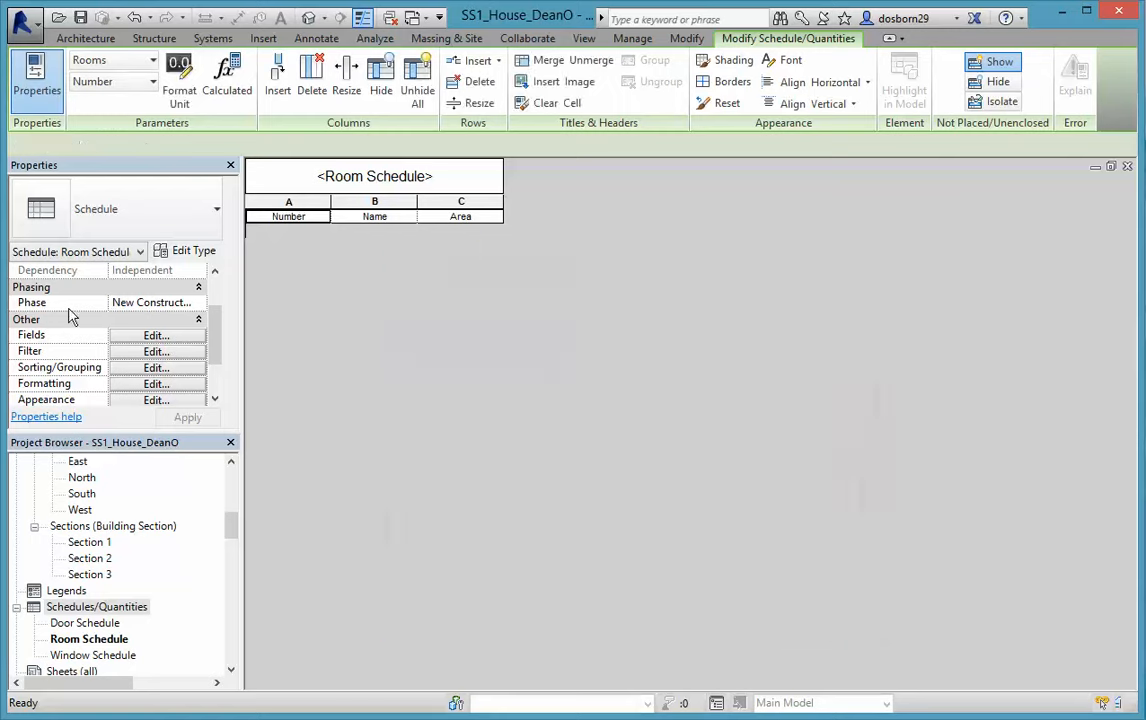
left_click(150, 352)
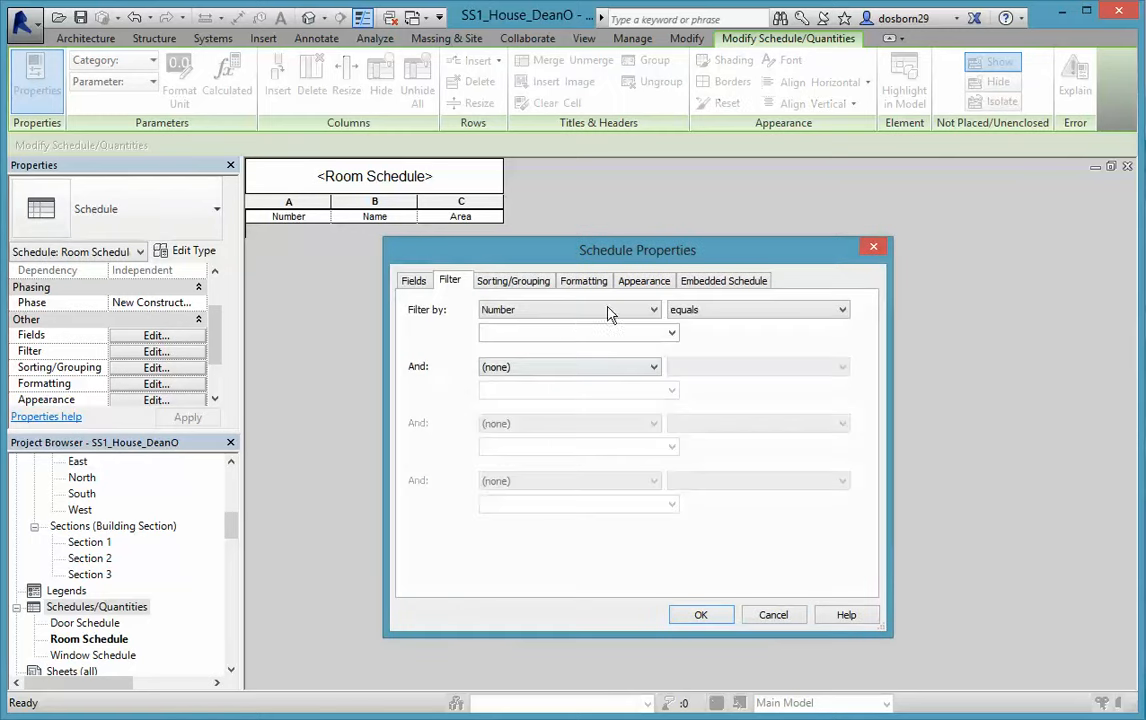
left_click(655, 311)
left_click(505, 322)
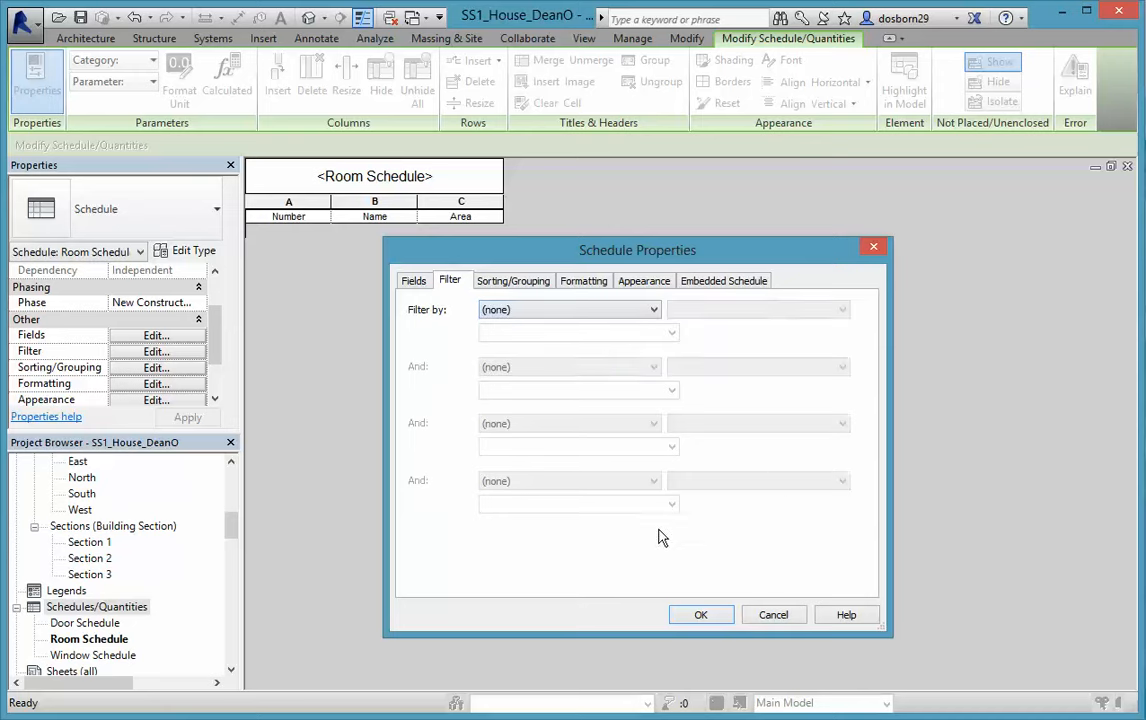
left_click(686, 615)
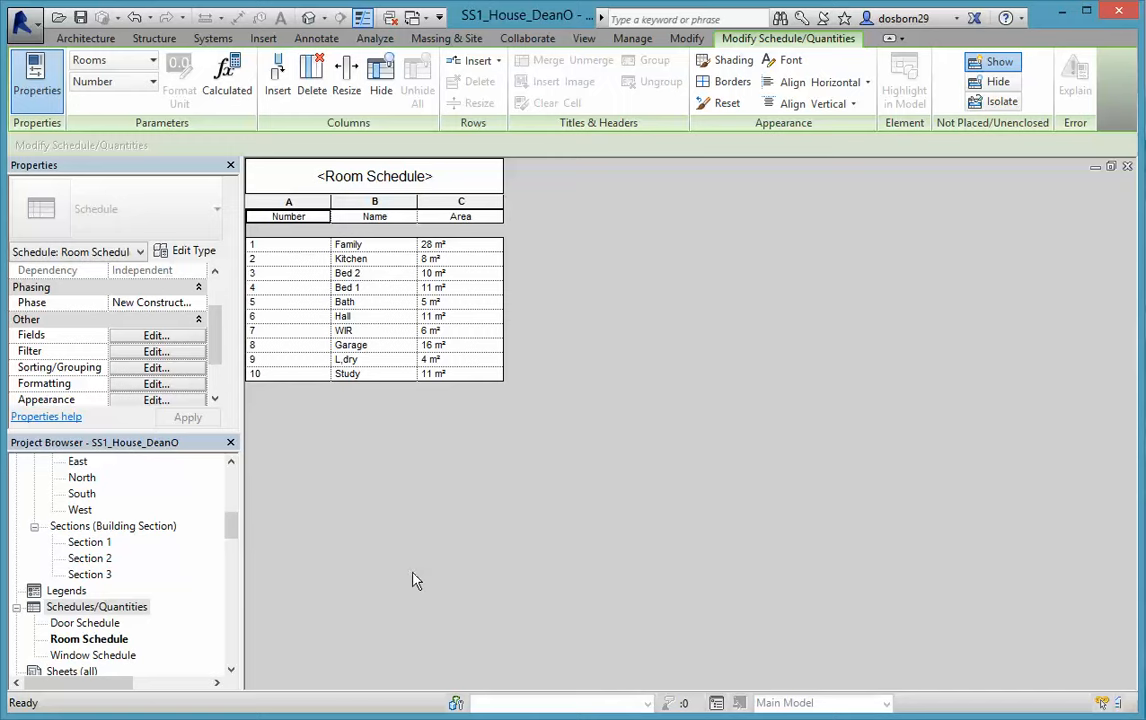
- Open the Ground Floor Plan view and check the placed room tags, including the Garage tag
left_click_drag(233, 528, 230, 475)
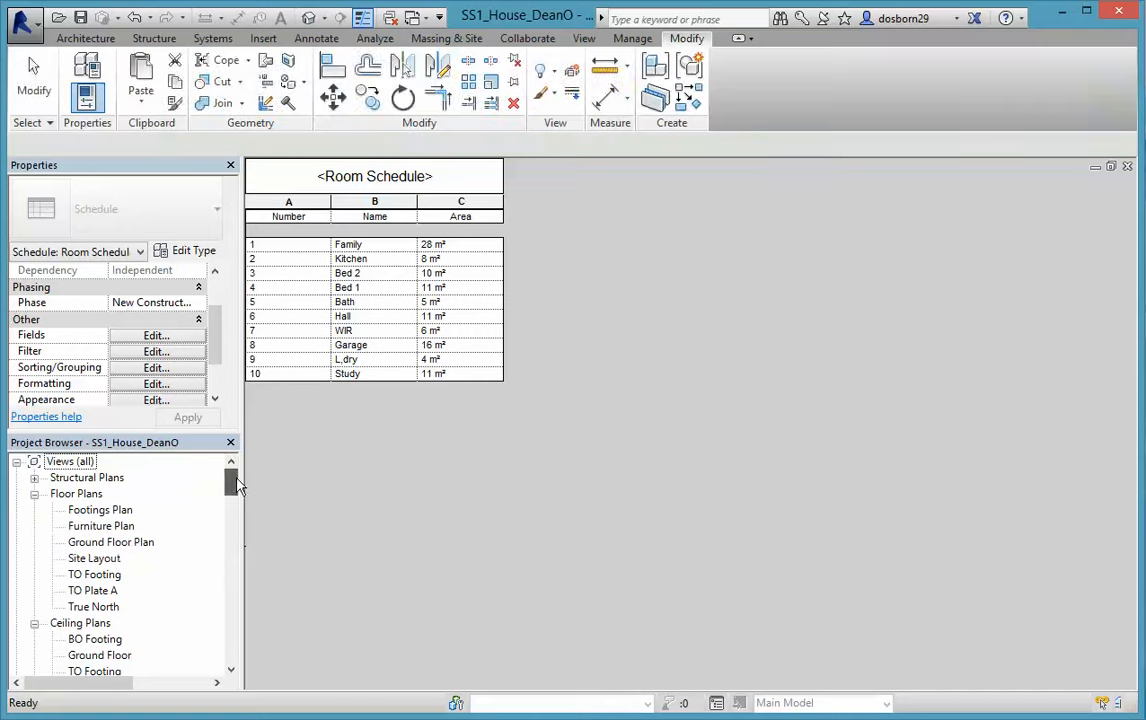
double_click(115, 543)
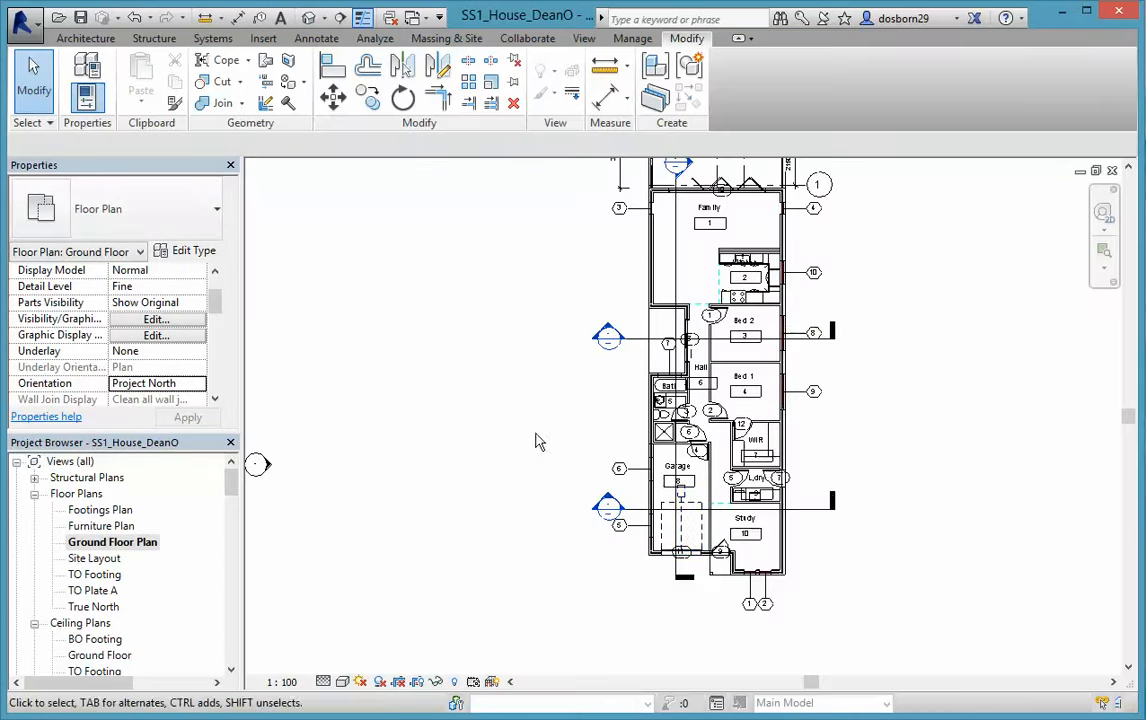
left_click(678, 482)
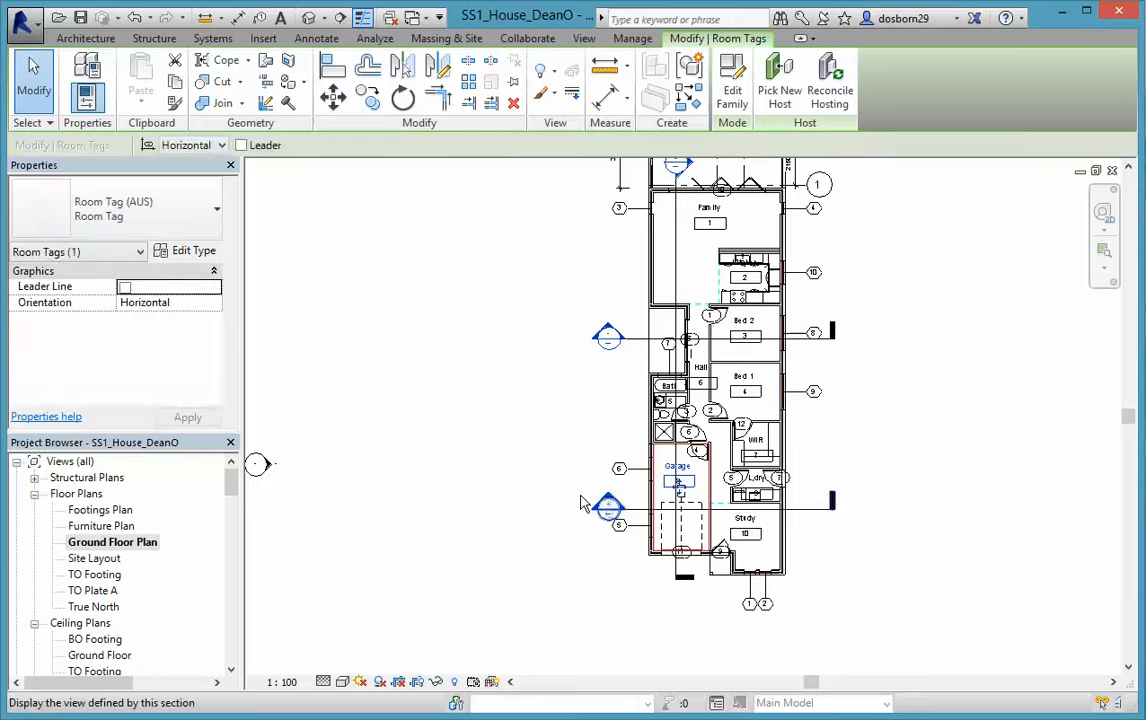
left_click(538, 492)
scroll(882, 478, "up", 2)
scroll(882, 478, "down", 2)
middle_click_drag(882, 478, 882, 553)
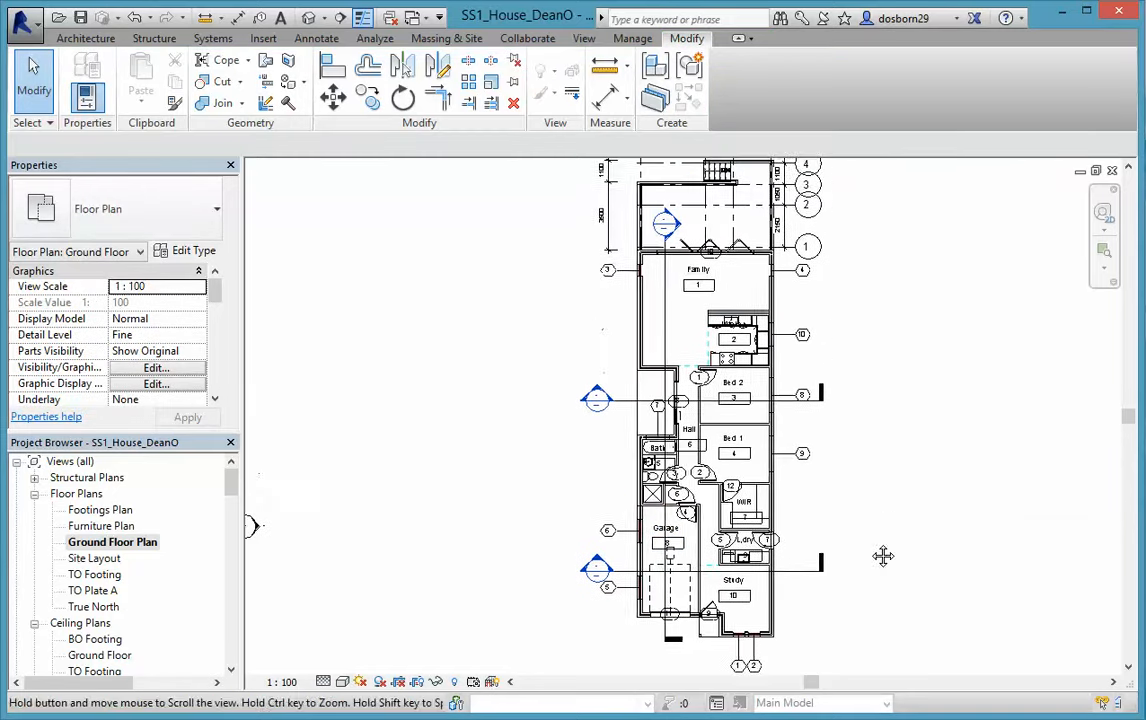
- Move the Family room tag slightly down and to the left within its room
left_click(699, 295)
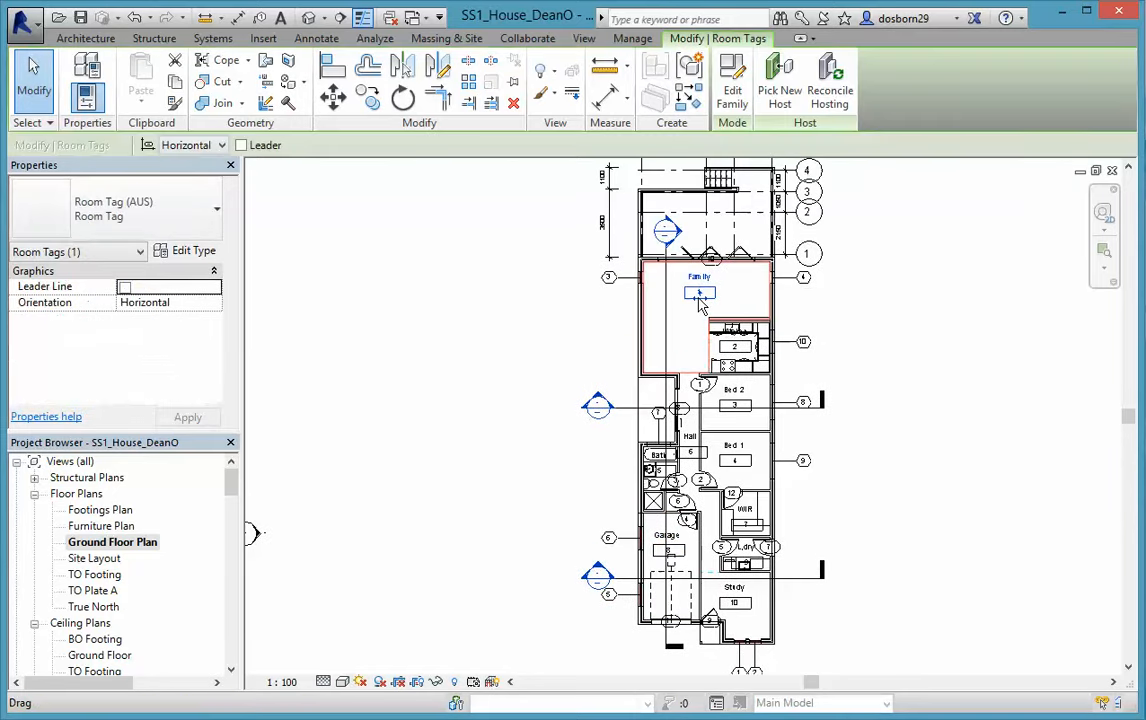
mouse_move(701, 305)
left_mouse_down()
mouse_move(690, 300)
mouse_move(694, 311)
left_mouse_up()
left_click(862, 352)
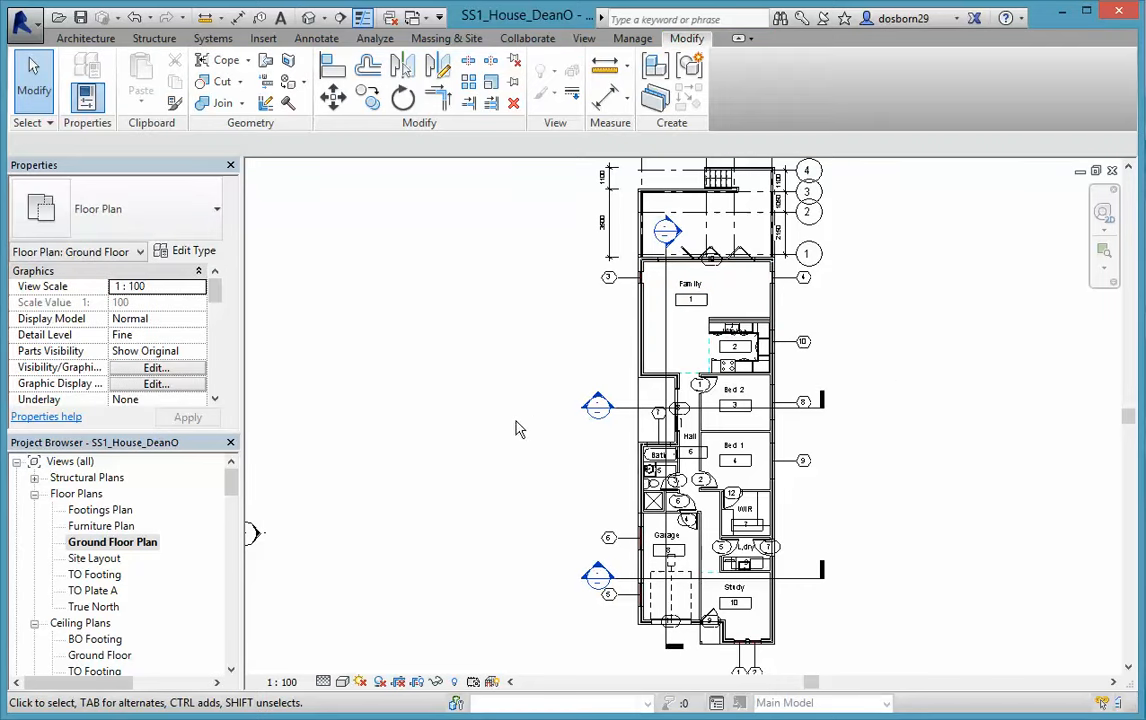
- Open the Furniture Plan floor plan view
double_click(104, 528)
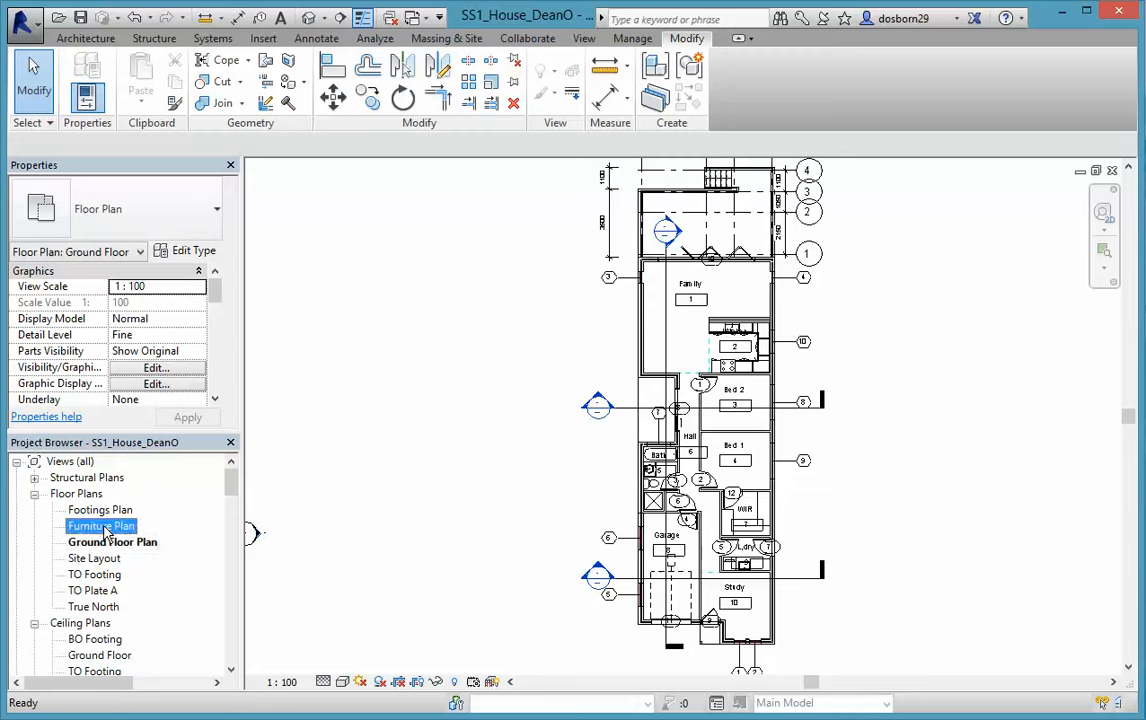